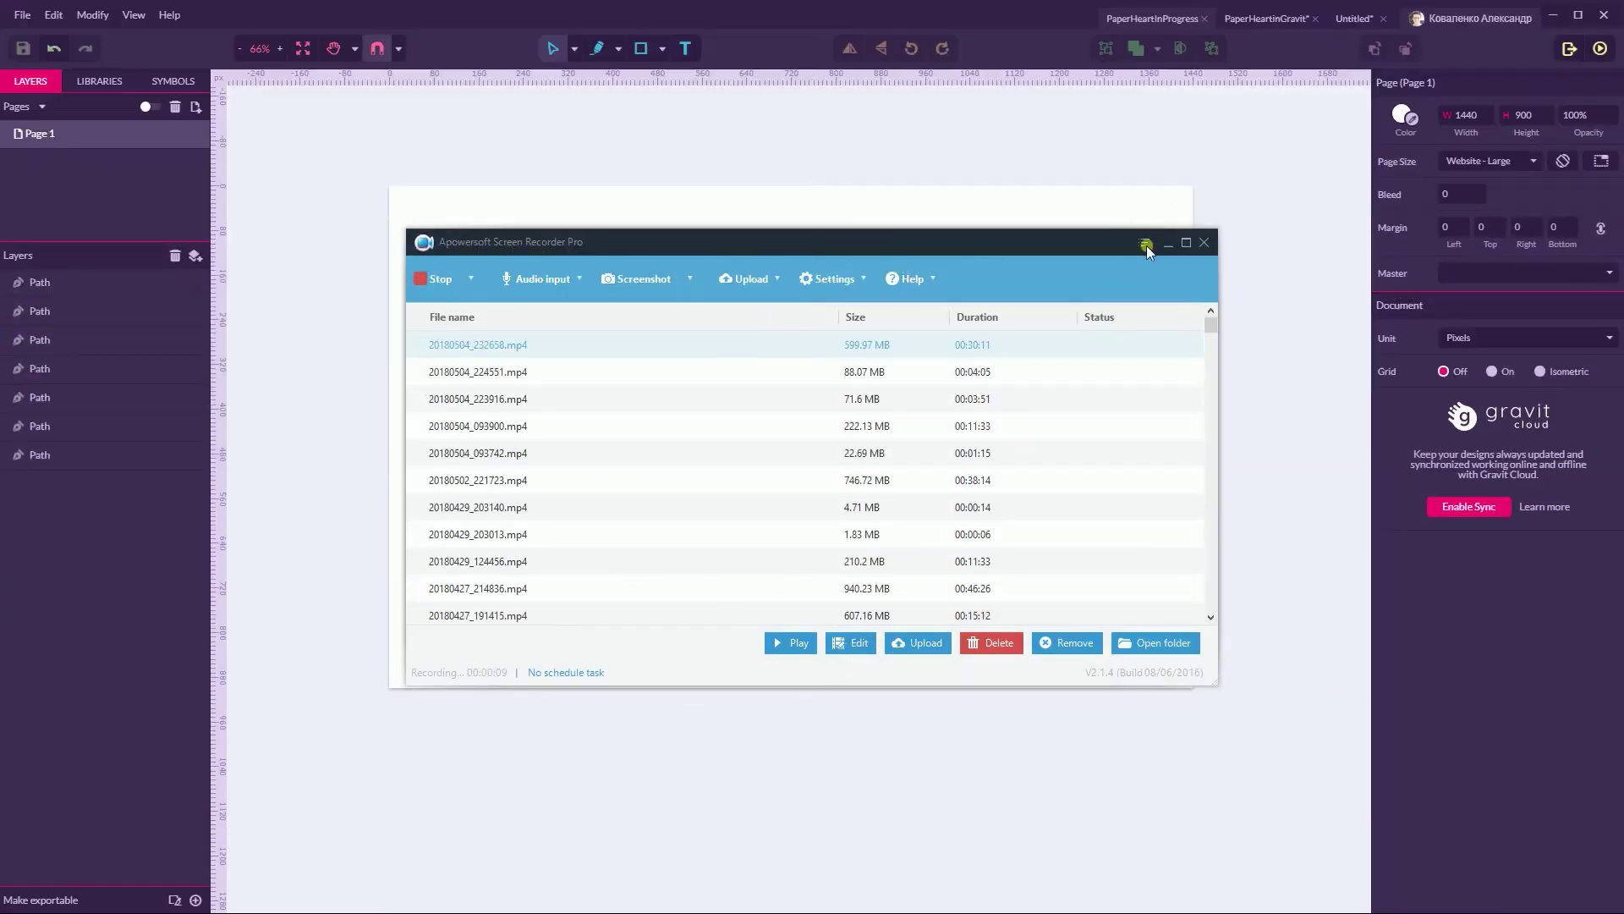
Hide the screen recorder to show the finished paper heart, then bring up the New Design dialog with Alt+N
click(1169, 243)
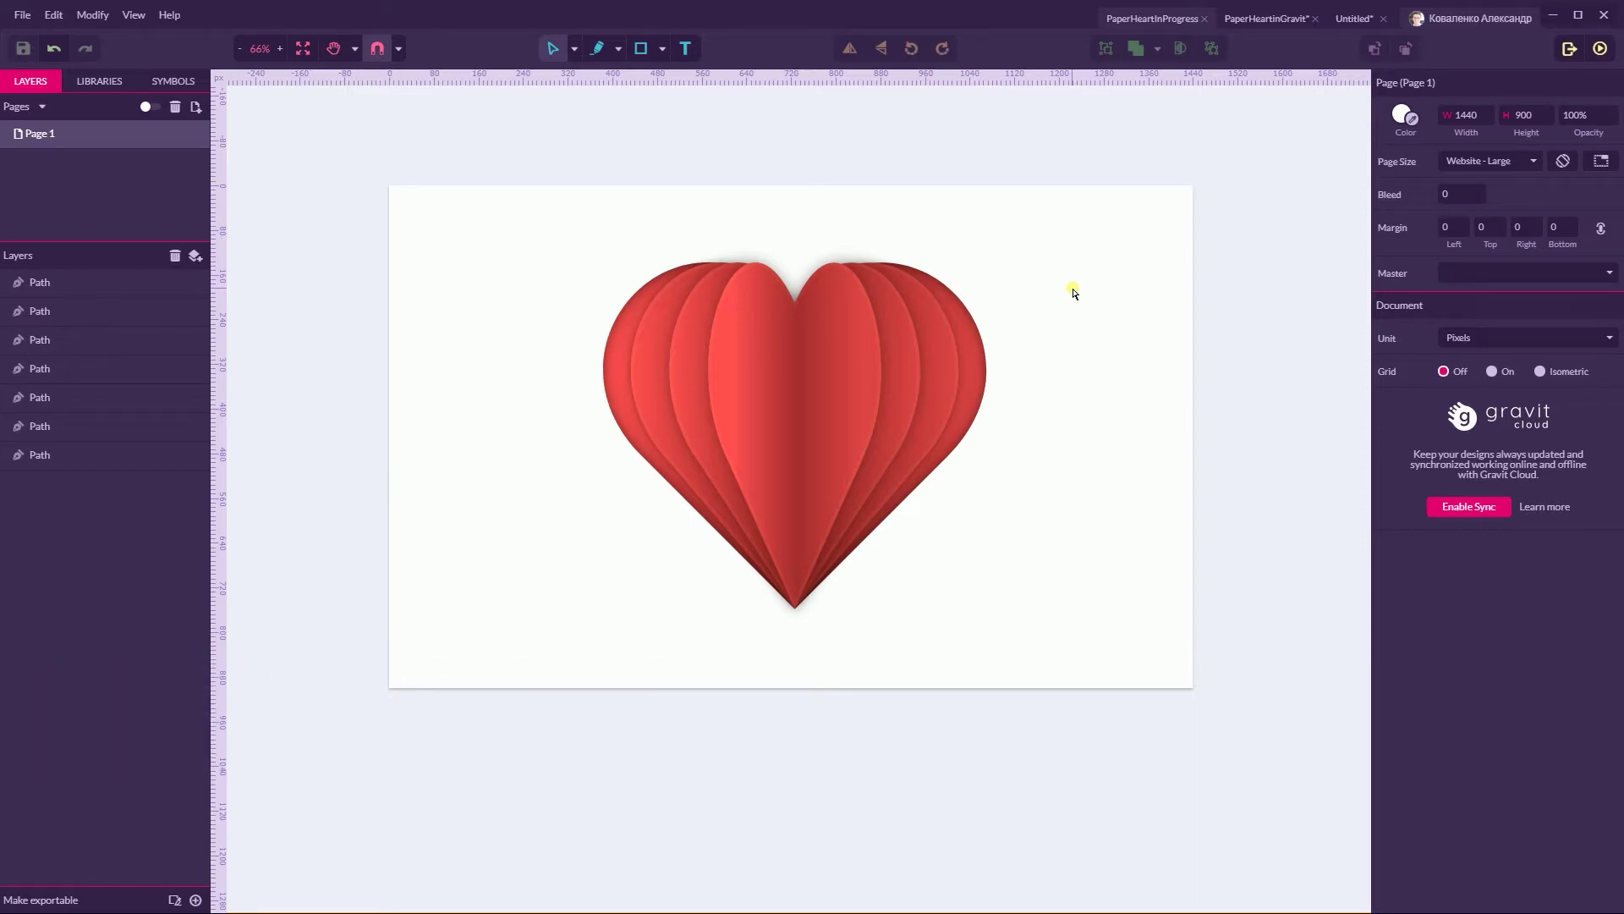
key(alt+n)
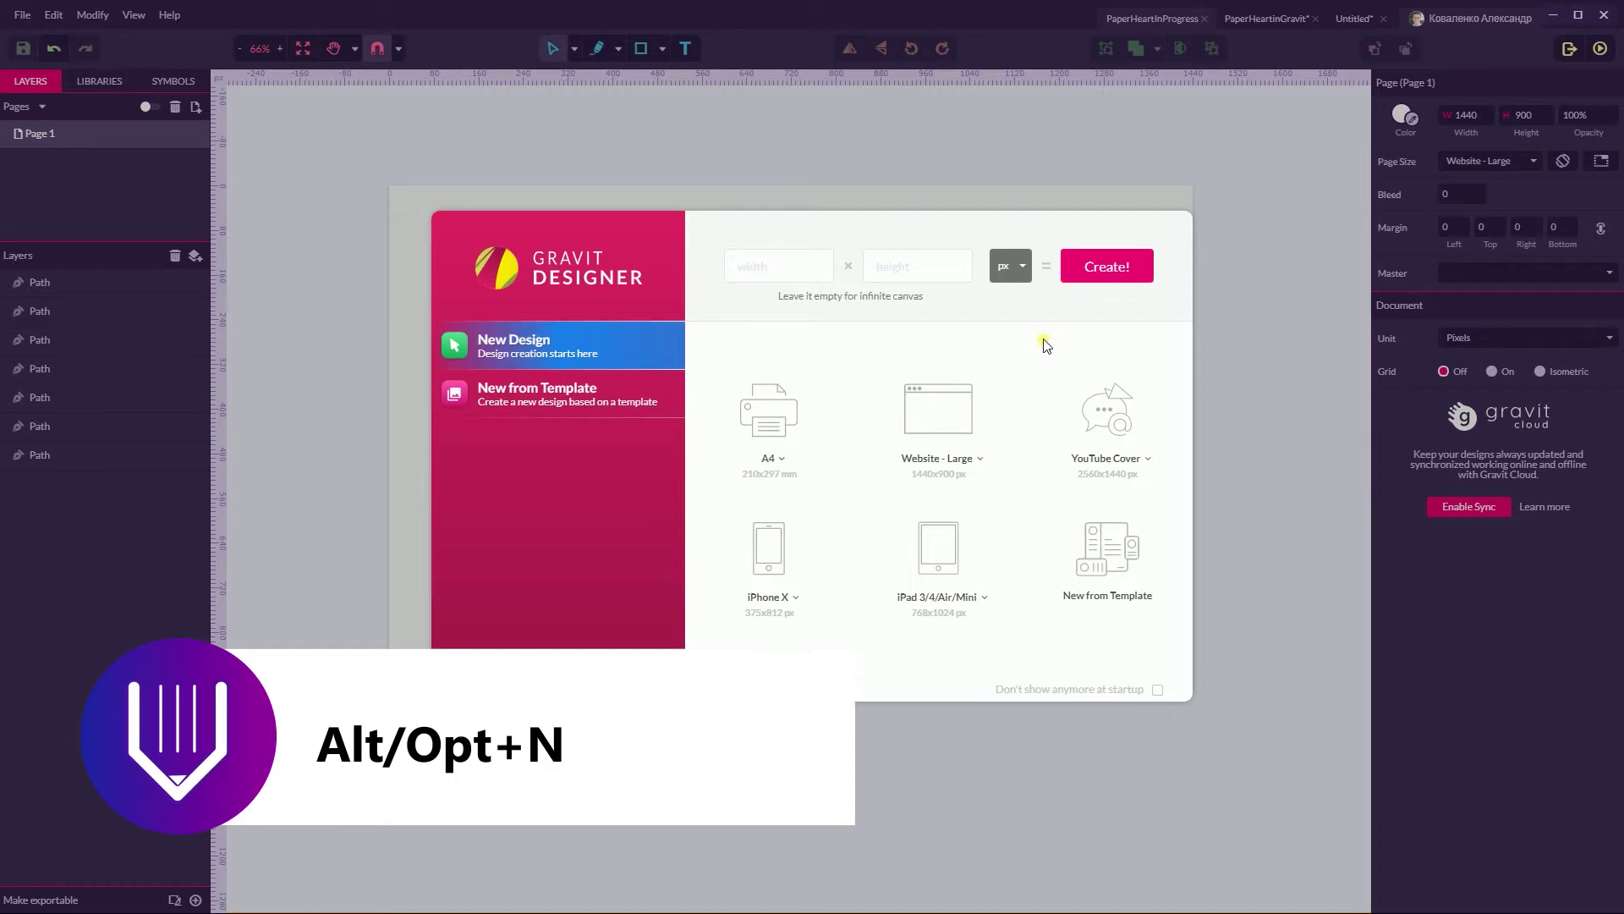
Create a blank Website - Large 1440×900 design and pick the Rectangle tool
click(937, 412)
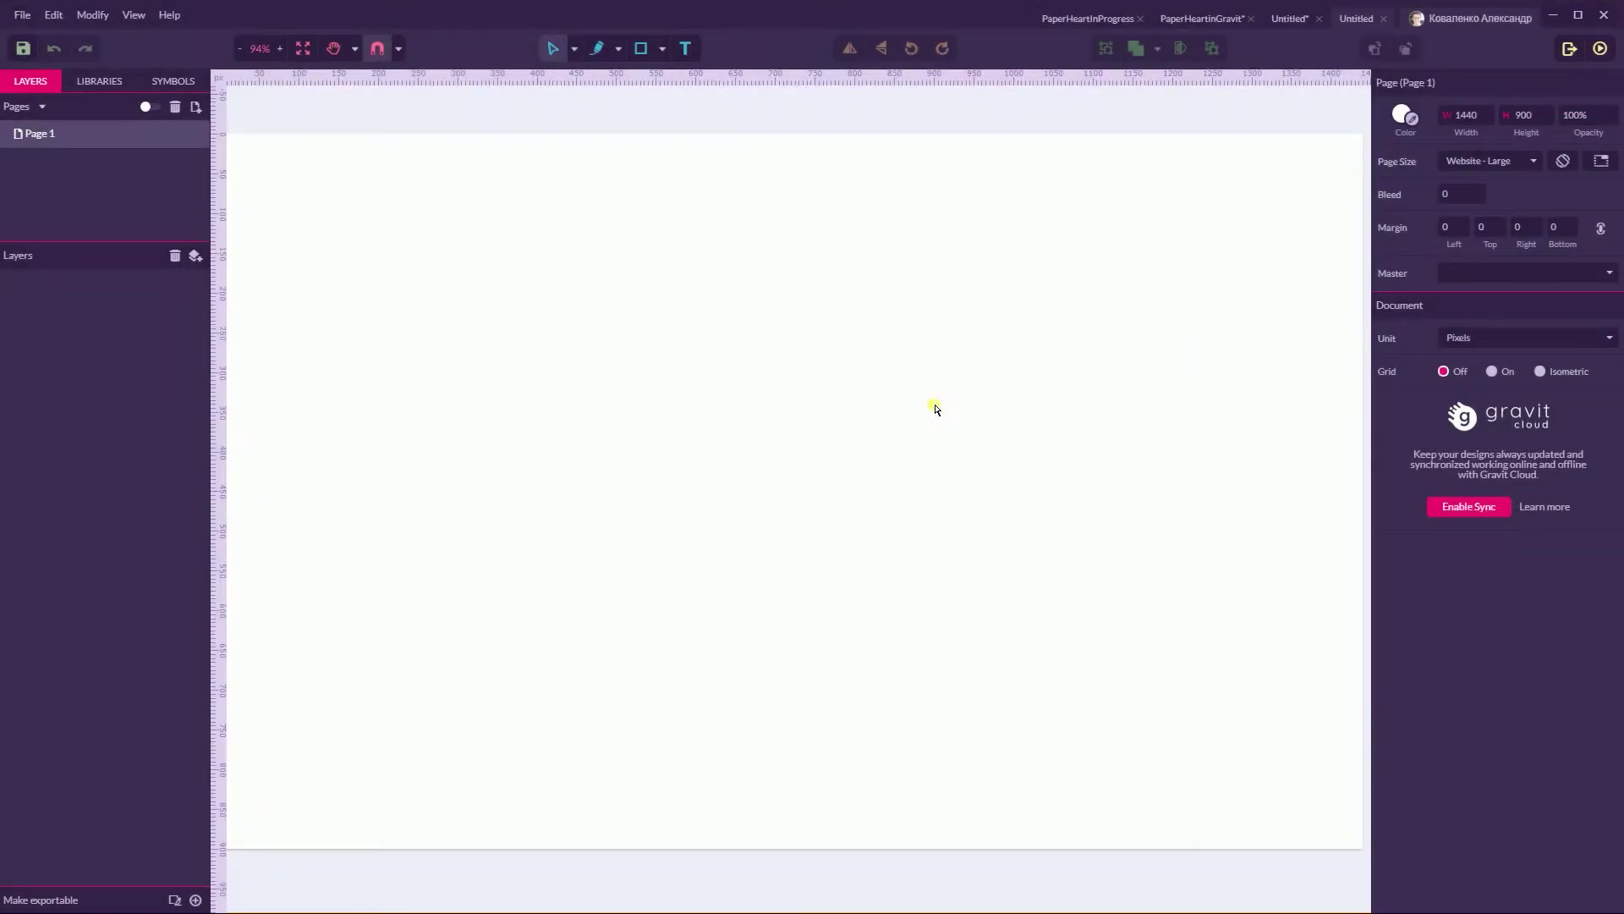
click(663, 49)
click(719, 102)
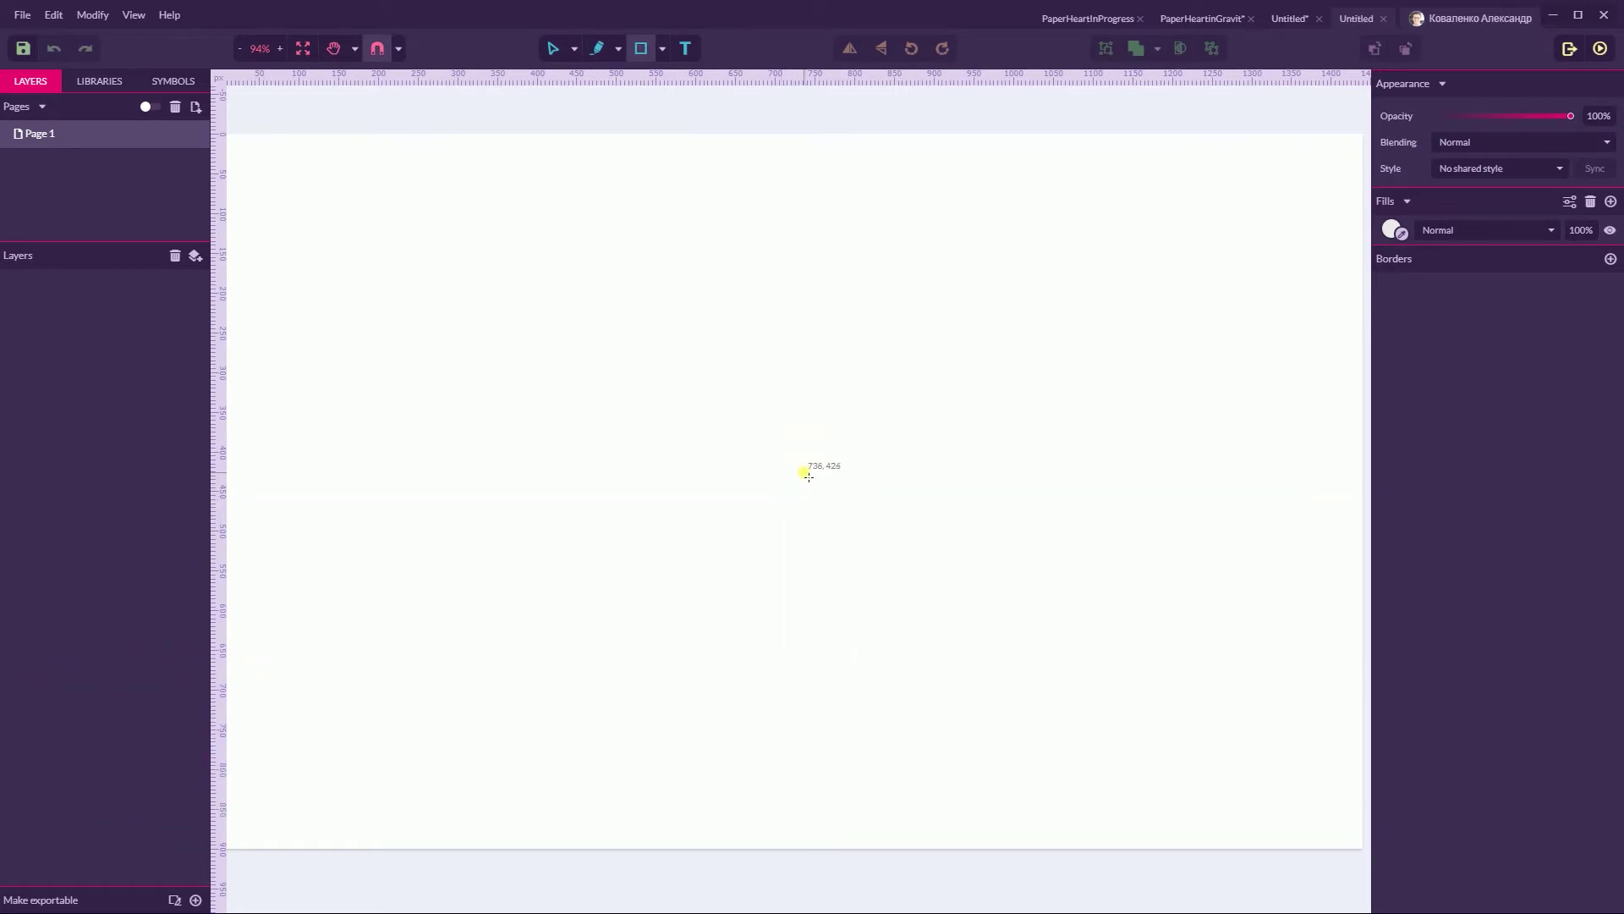
Draw a 500×500 square near the page centre and rotate it 45° into a diamond
drag(809, 477, 960, 672)
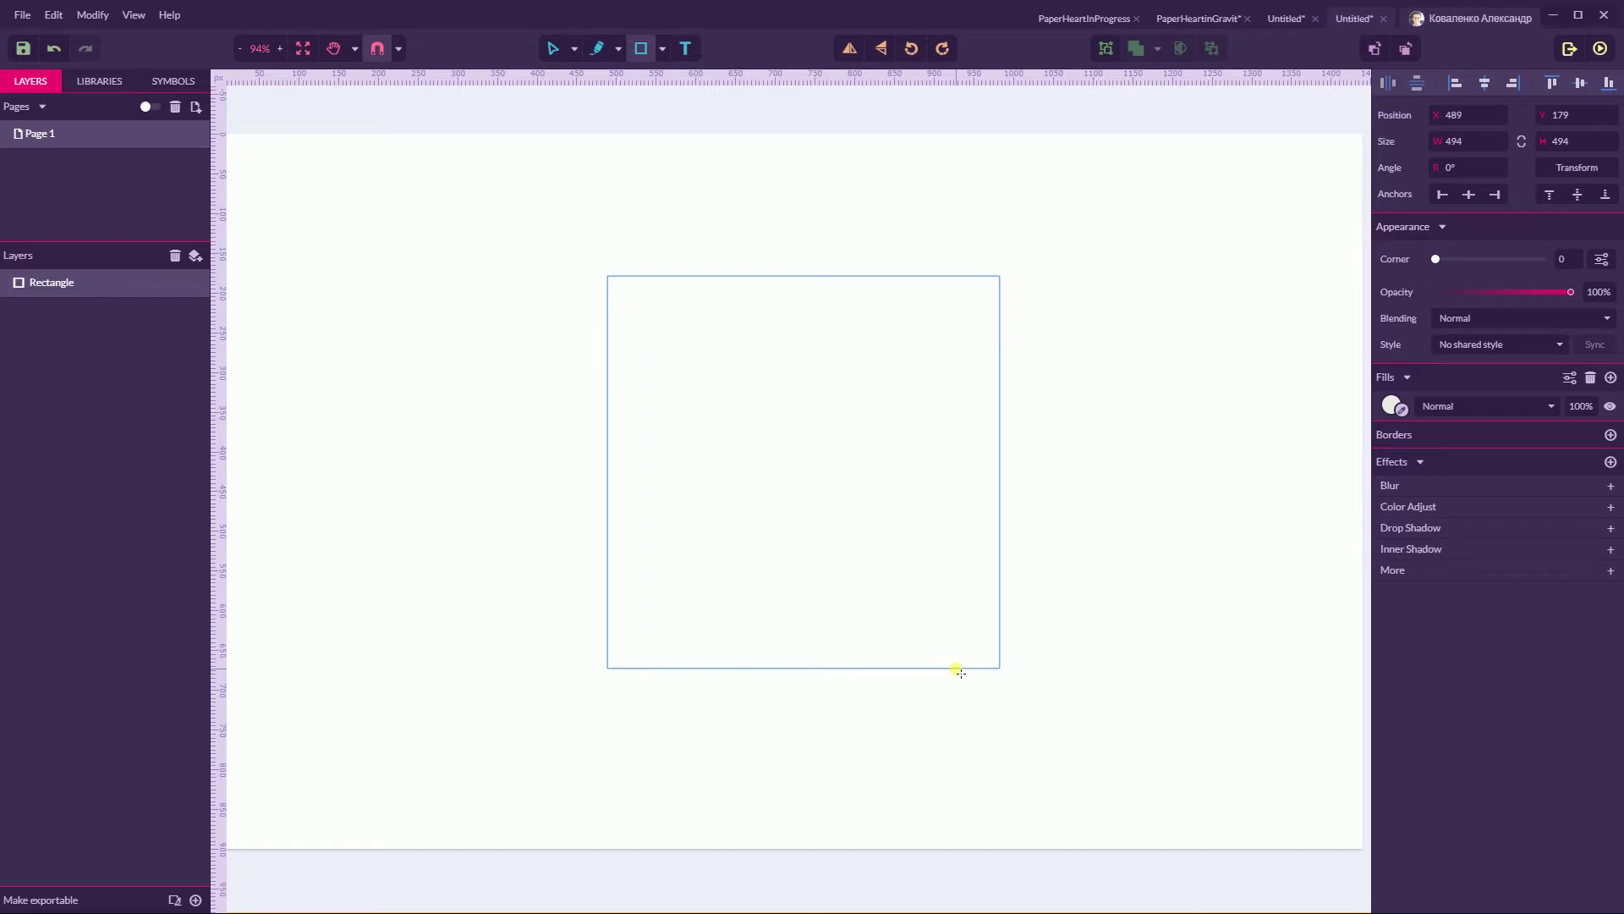
drag(961, 673, 961, 675)
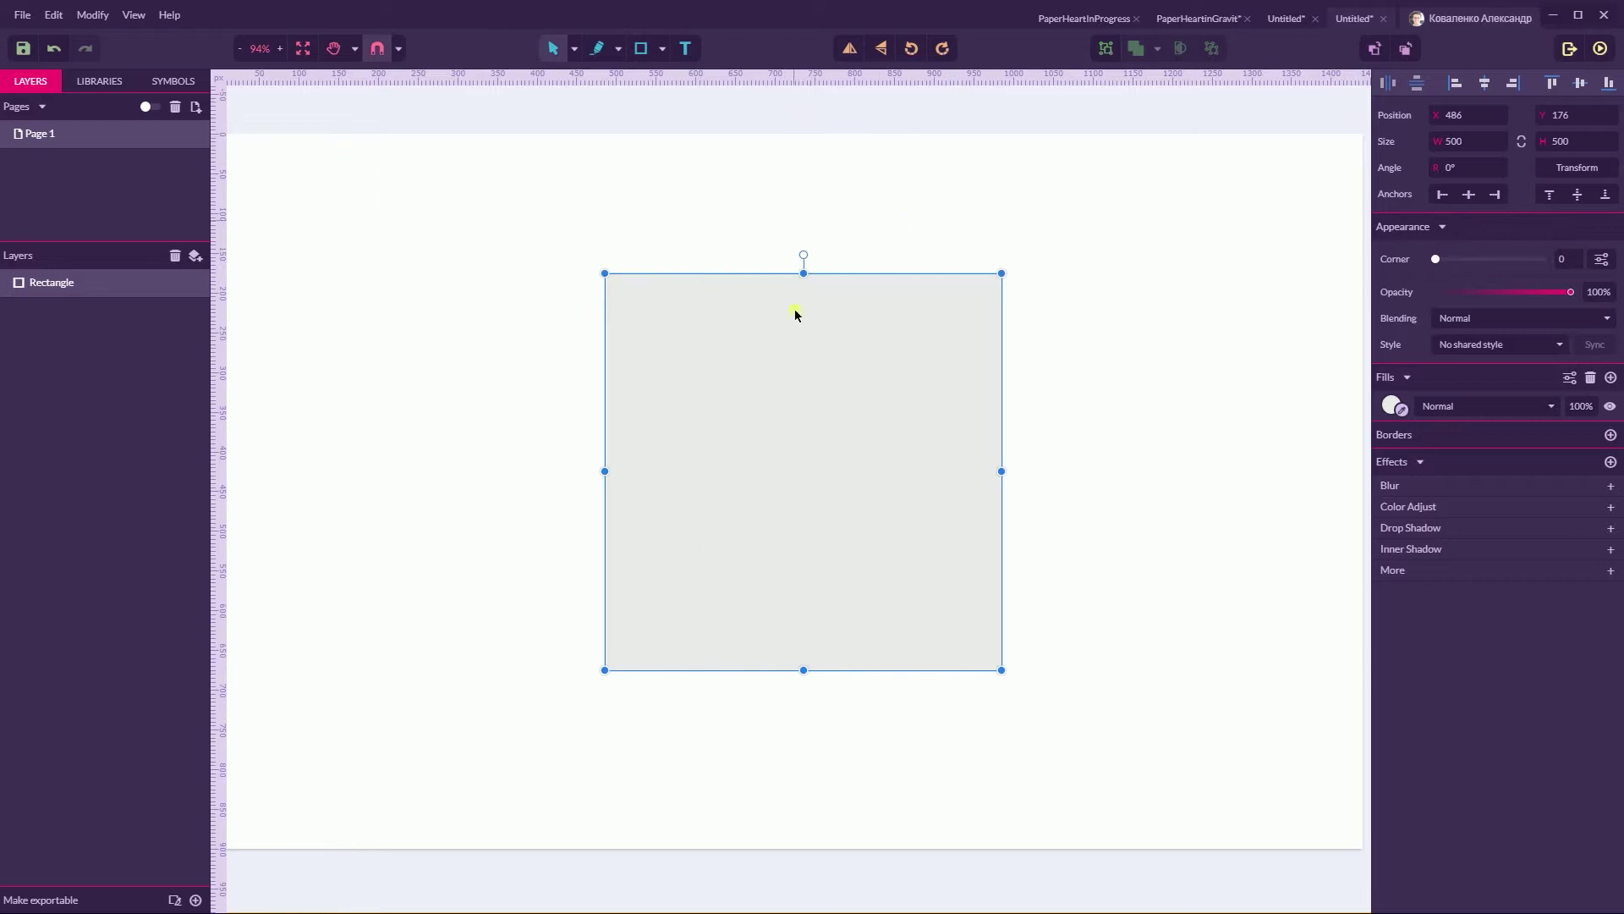
mouse_move(878, 381)
mouse_down()
mouse_move(878, 417)
mouse_move(892, 370)
mouse_up()
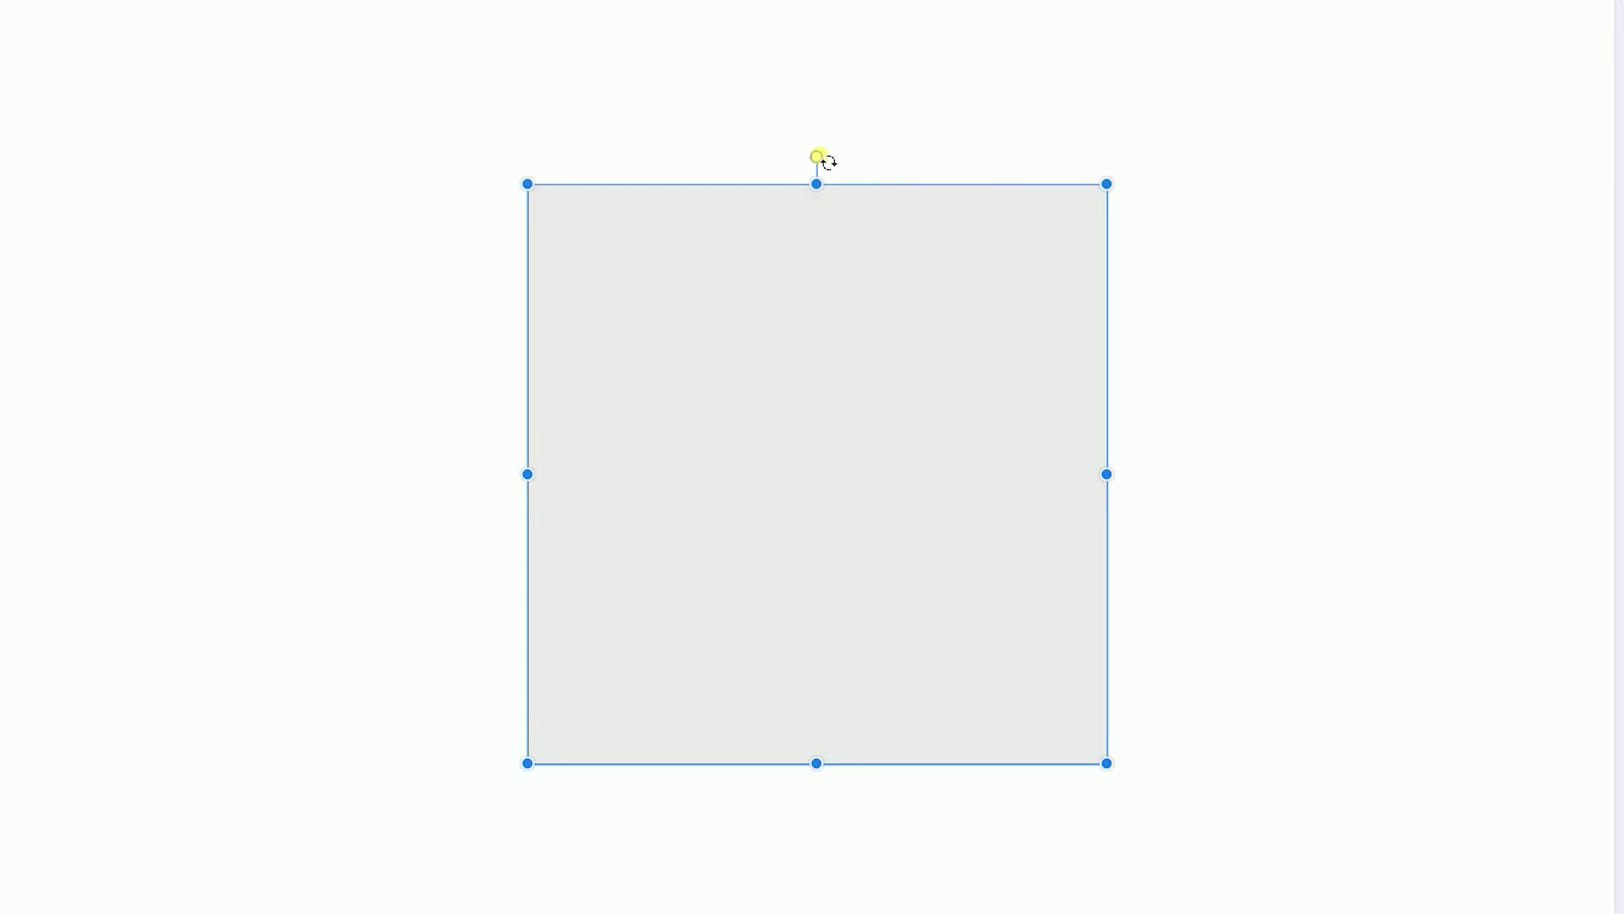
drag(816, 156, 637, 255)
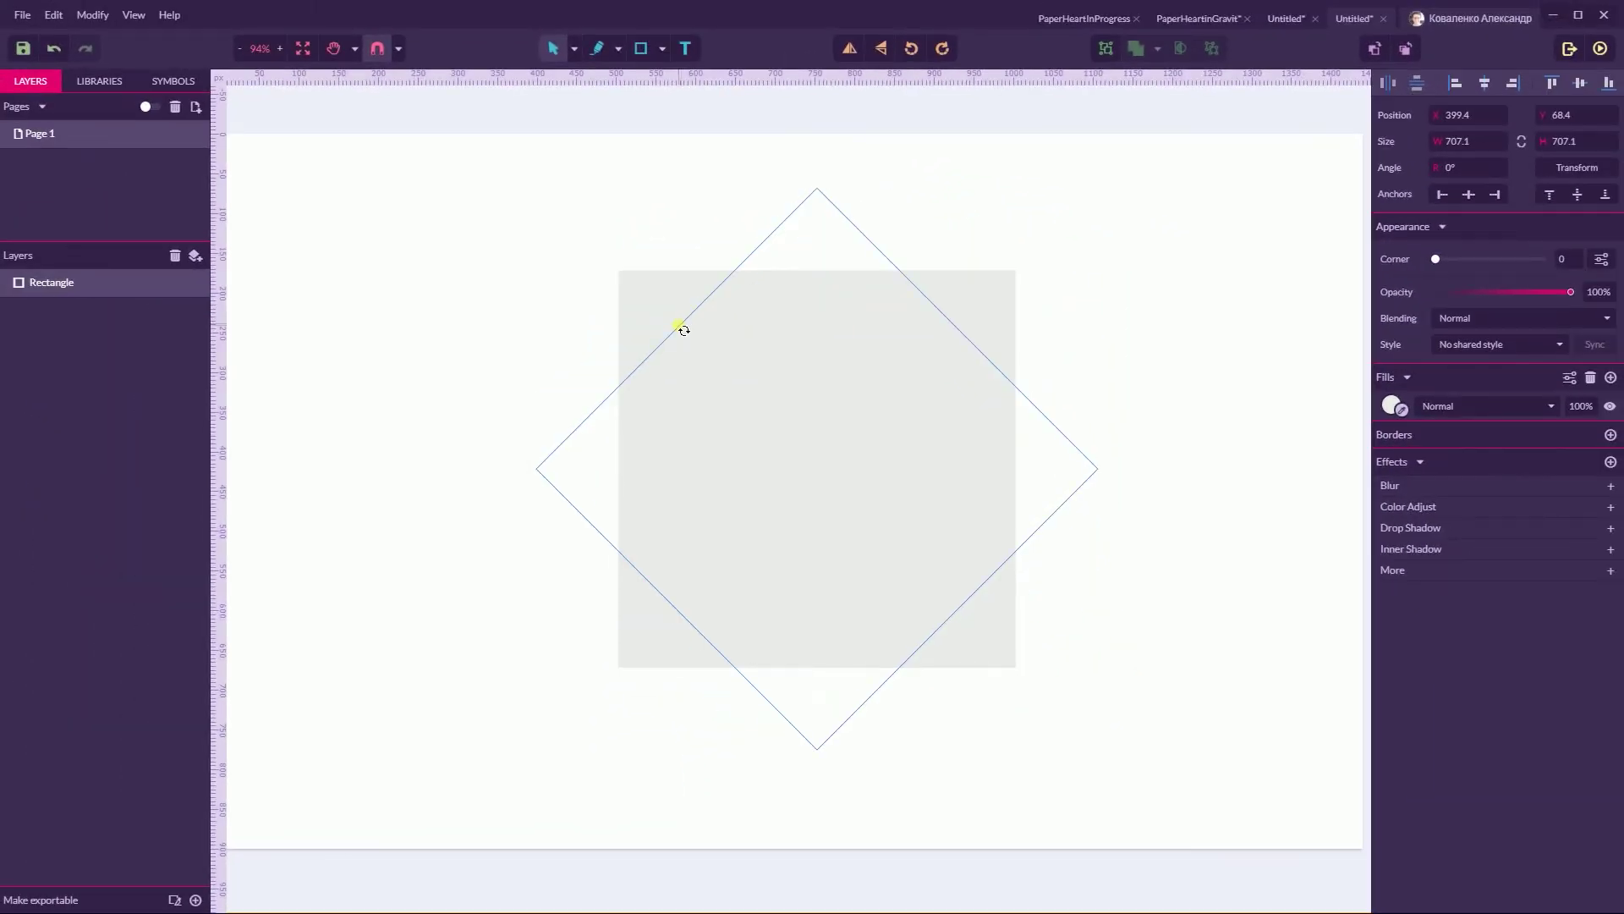
drag(684, 330, 682, 329)
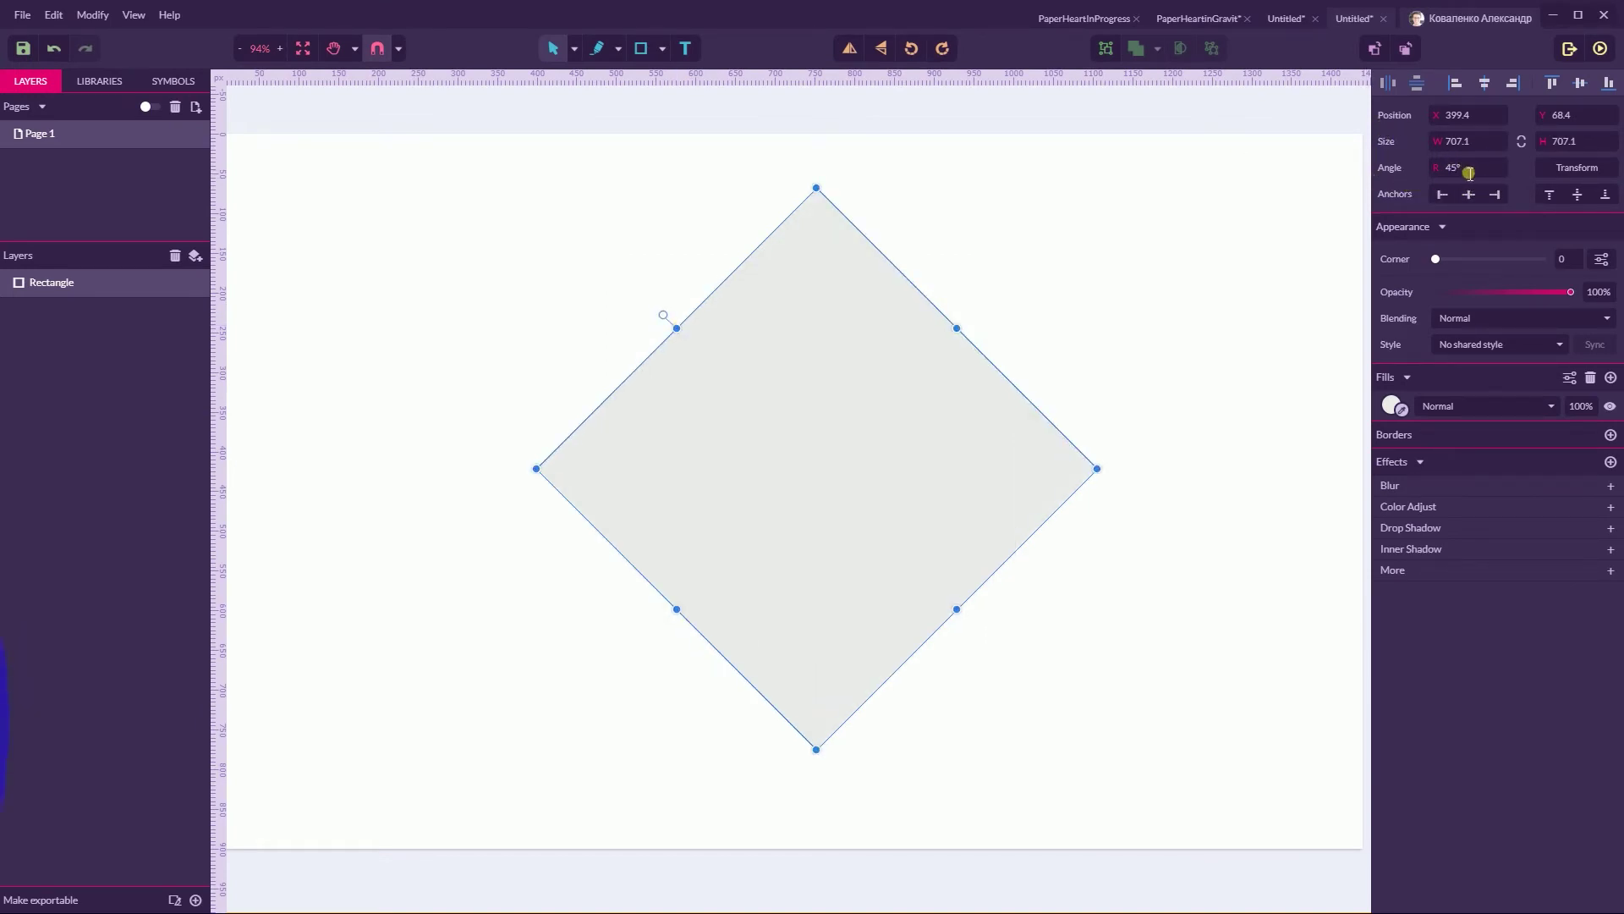
Move the diamond left, convert it to a path, and bend its upper-left edge outward
click(871, 343)
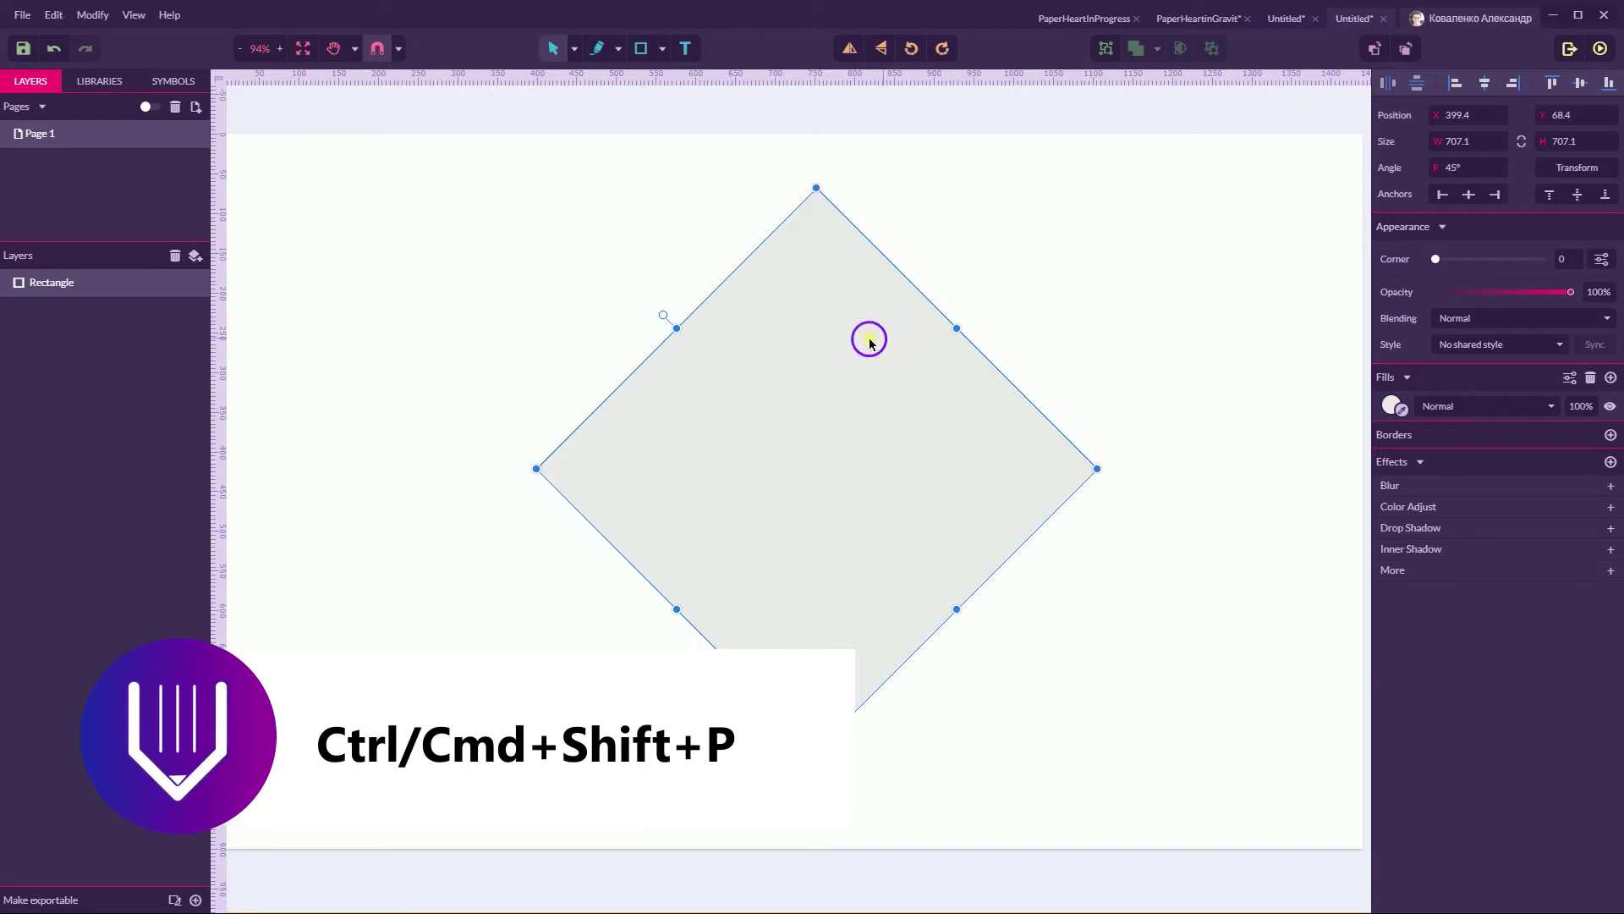
drag(870, 343, 811, 389)
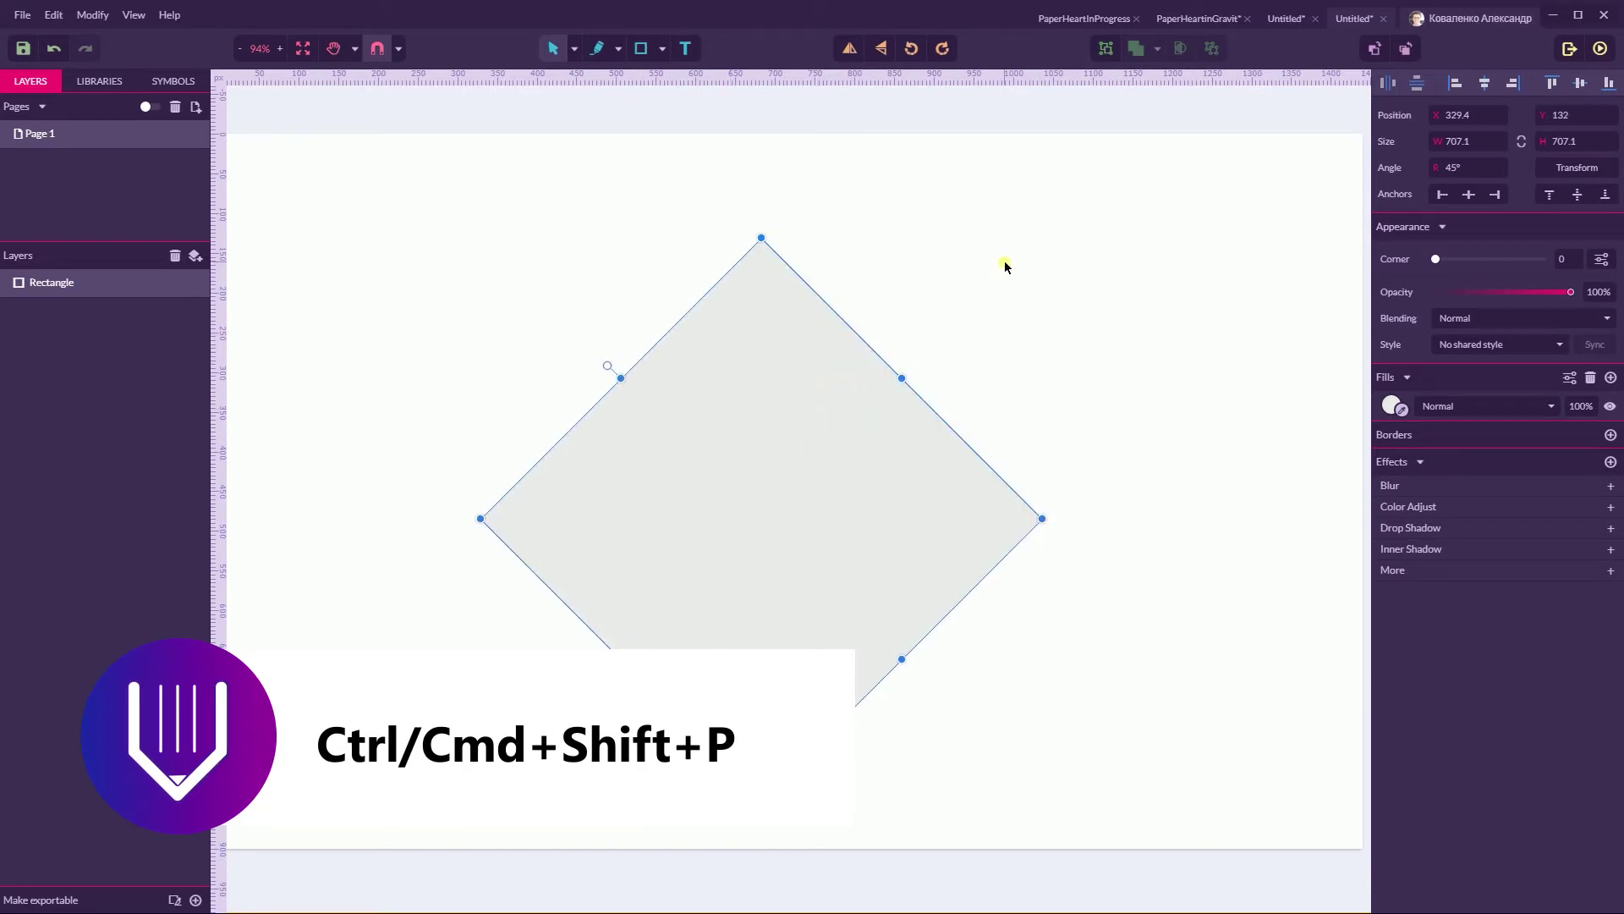
key(ctrl+shift+p)
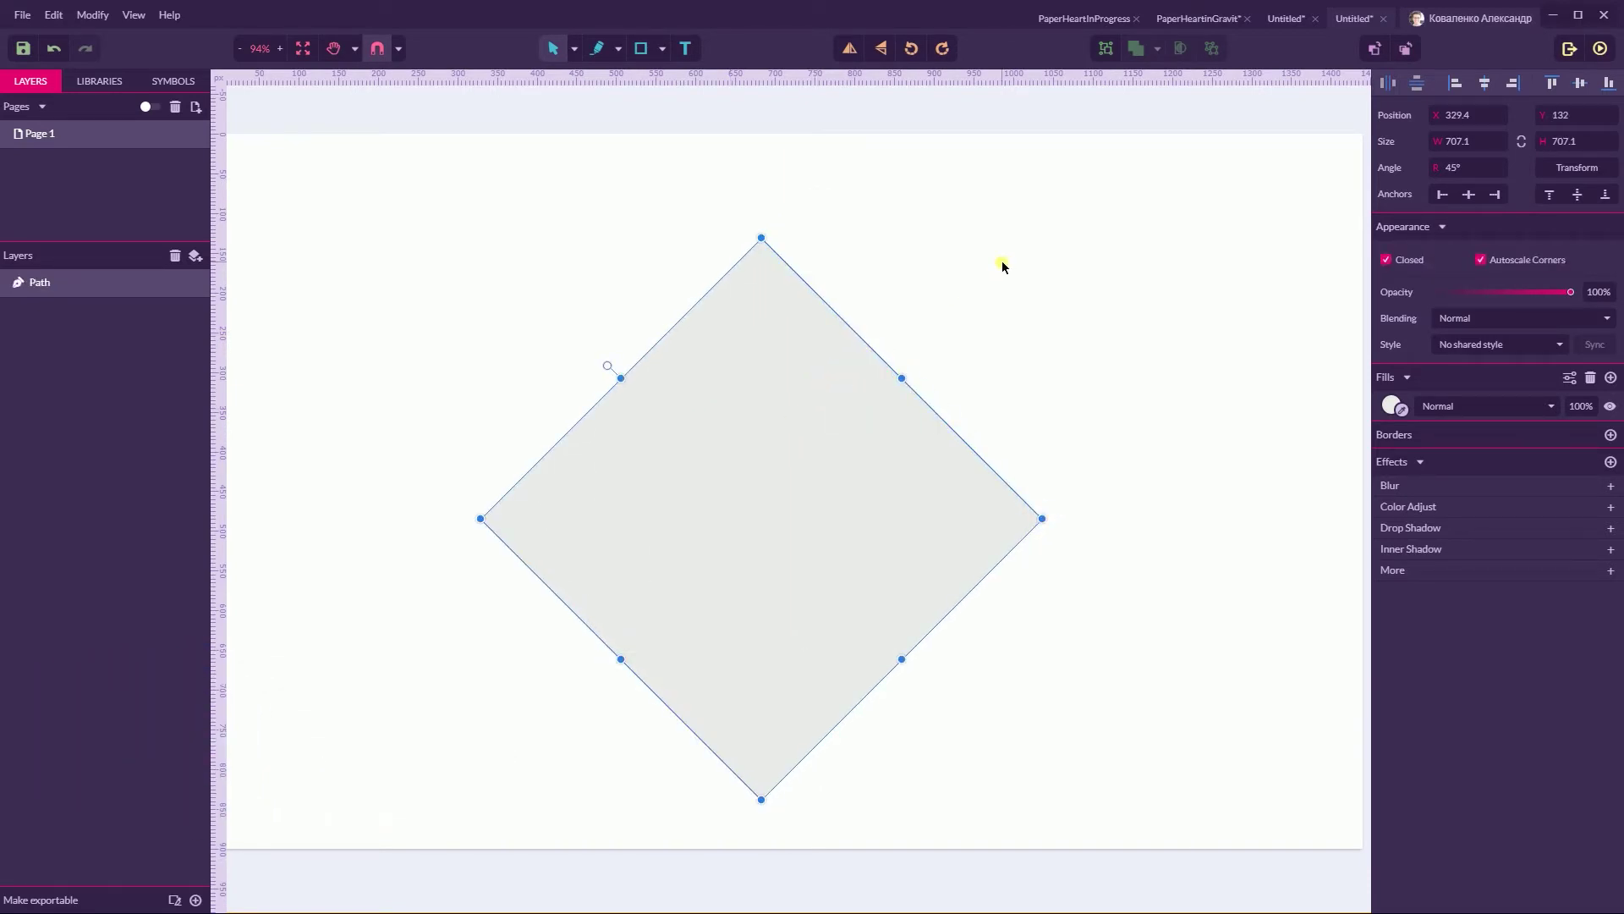
key(Escape)
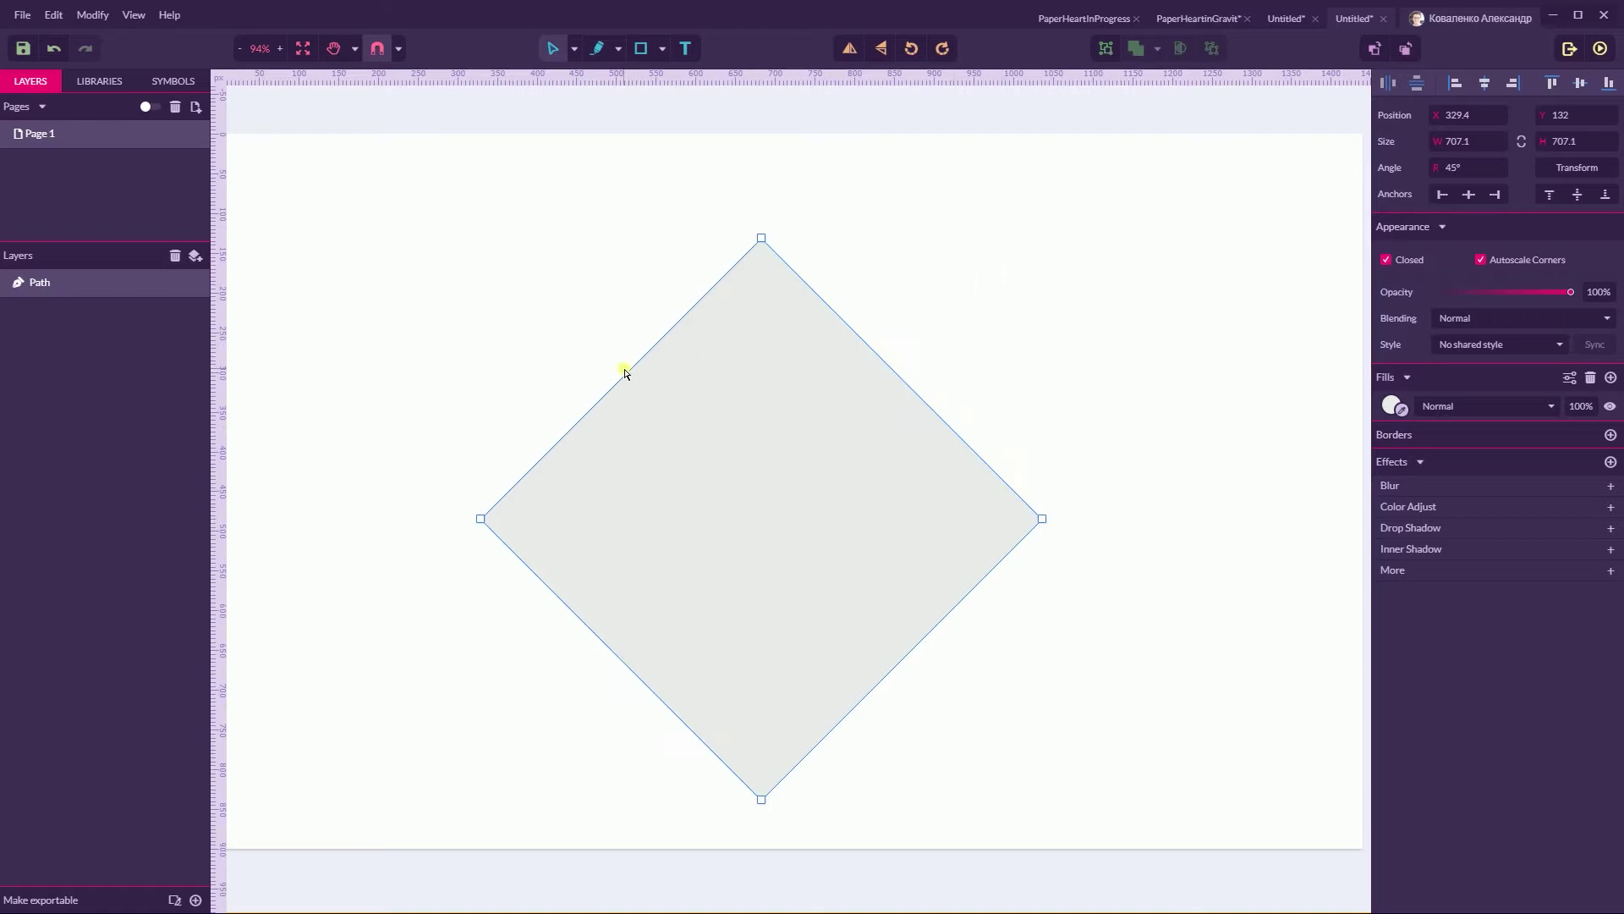
drag(627, 373, 512, 267)
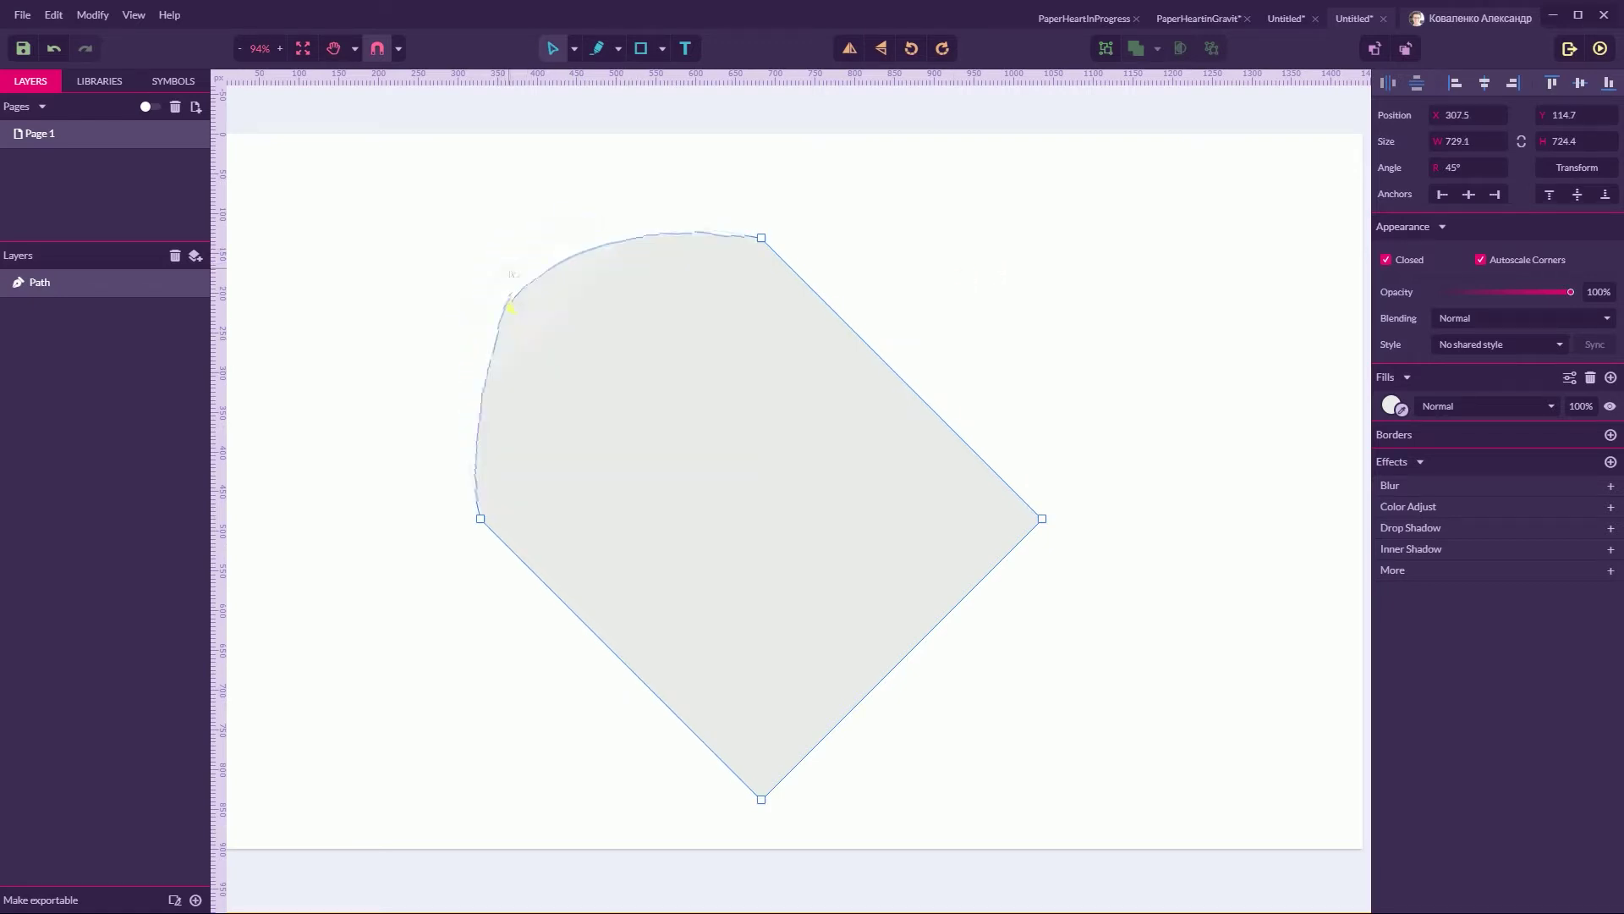
Pull the Bezier handles of the left and top corner points to round the lobe
click(479, 519)
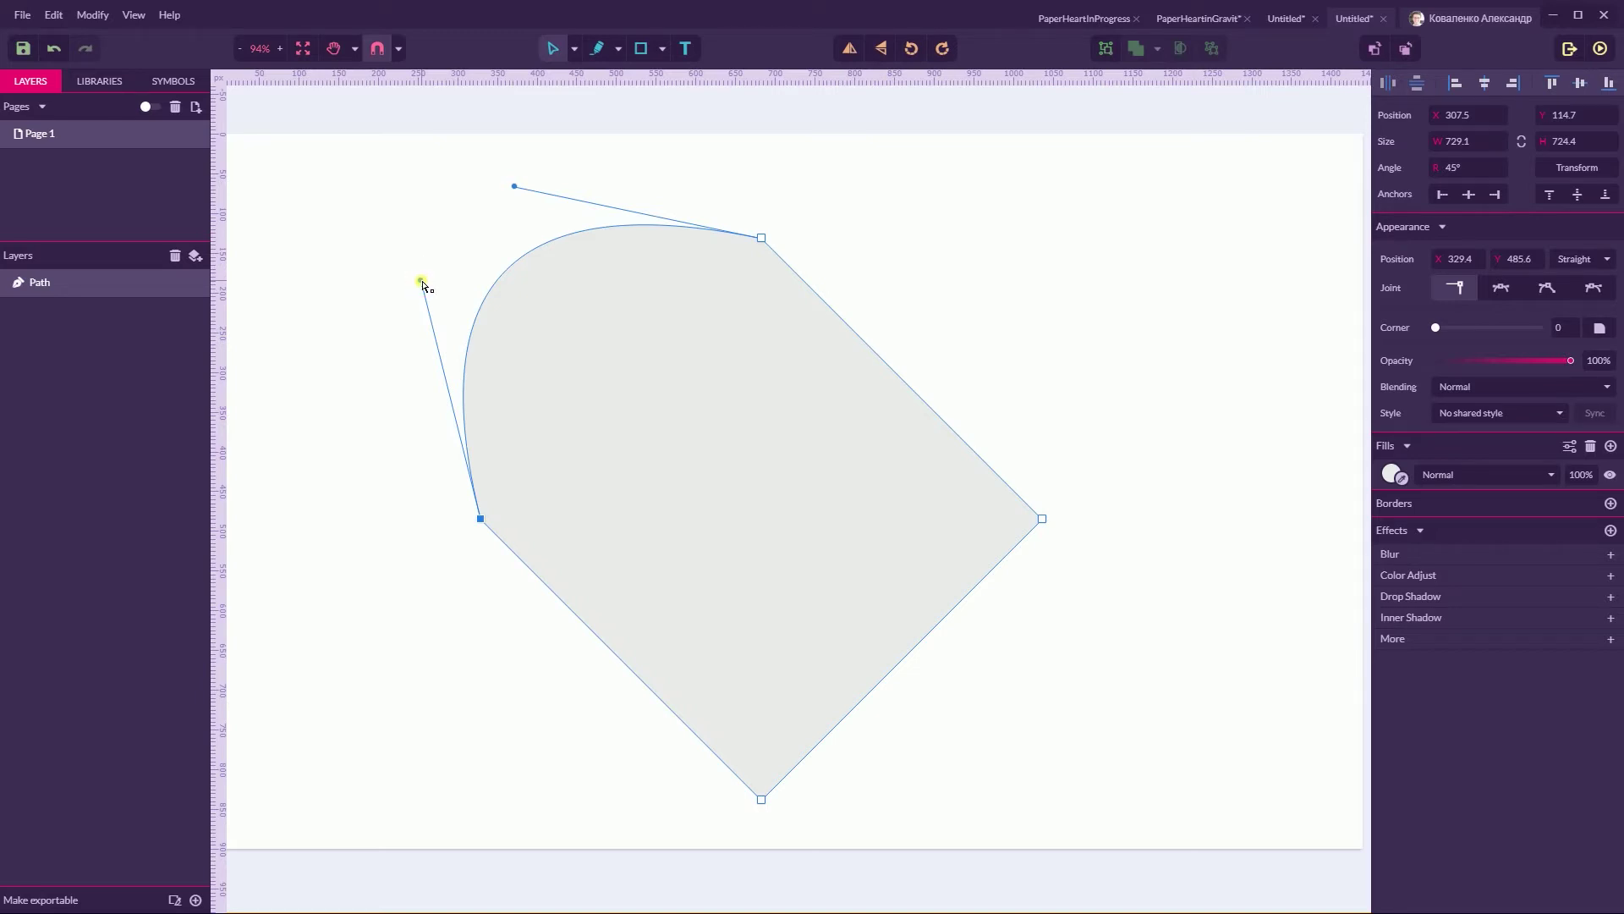
drag(422, 285, 357, 329)
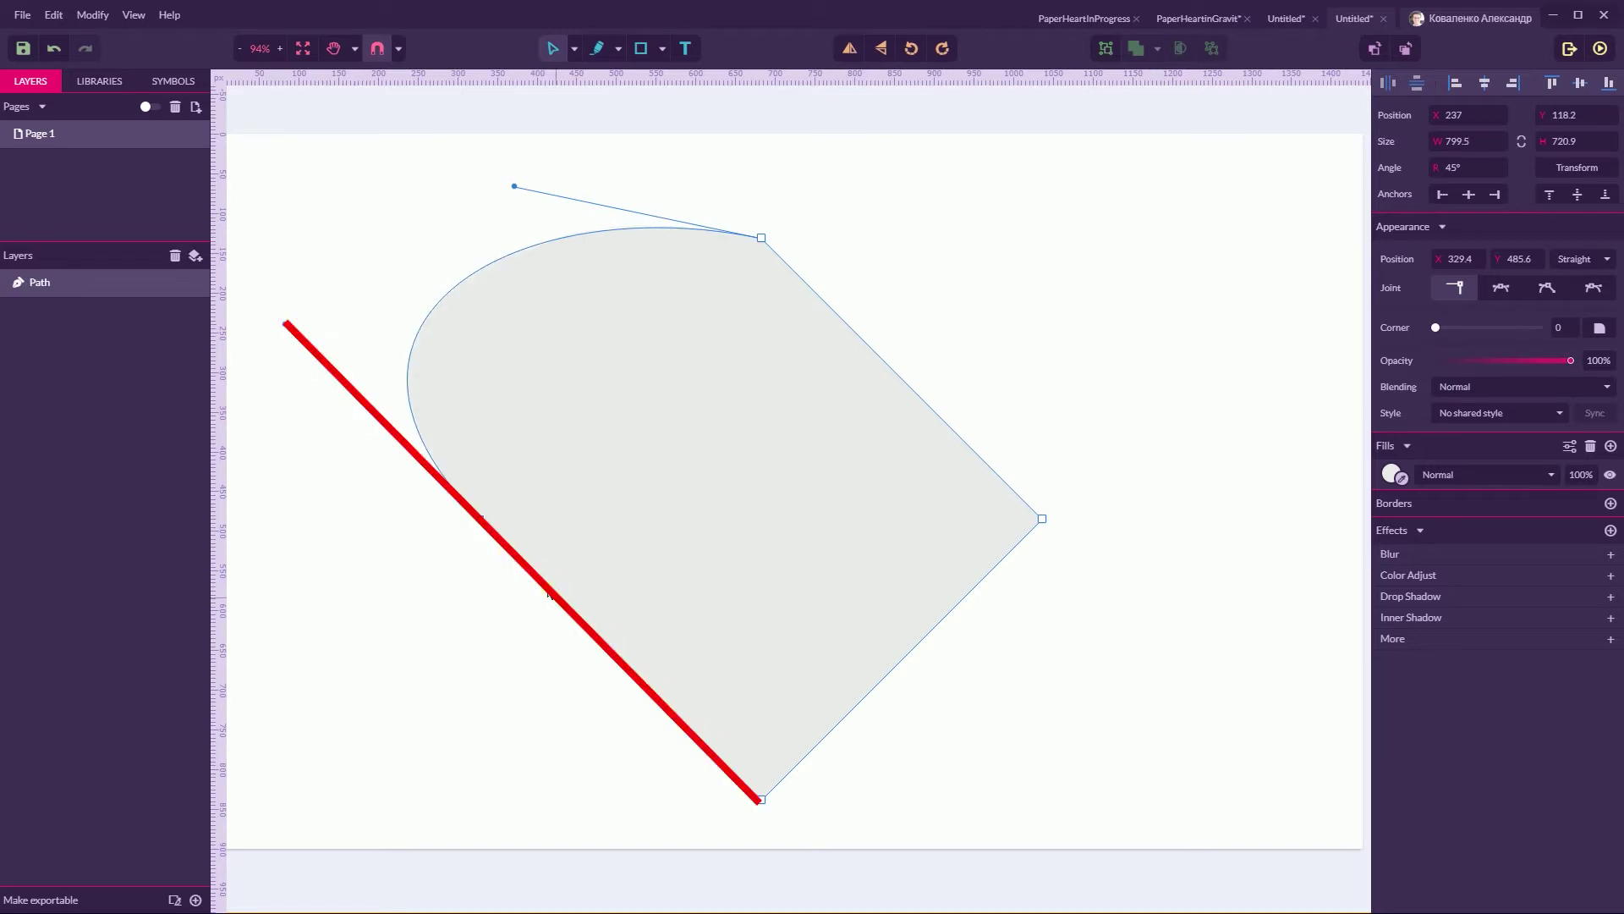
click(763, 238)
drag(516, 186, 558, 132)
click(563, 133)
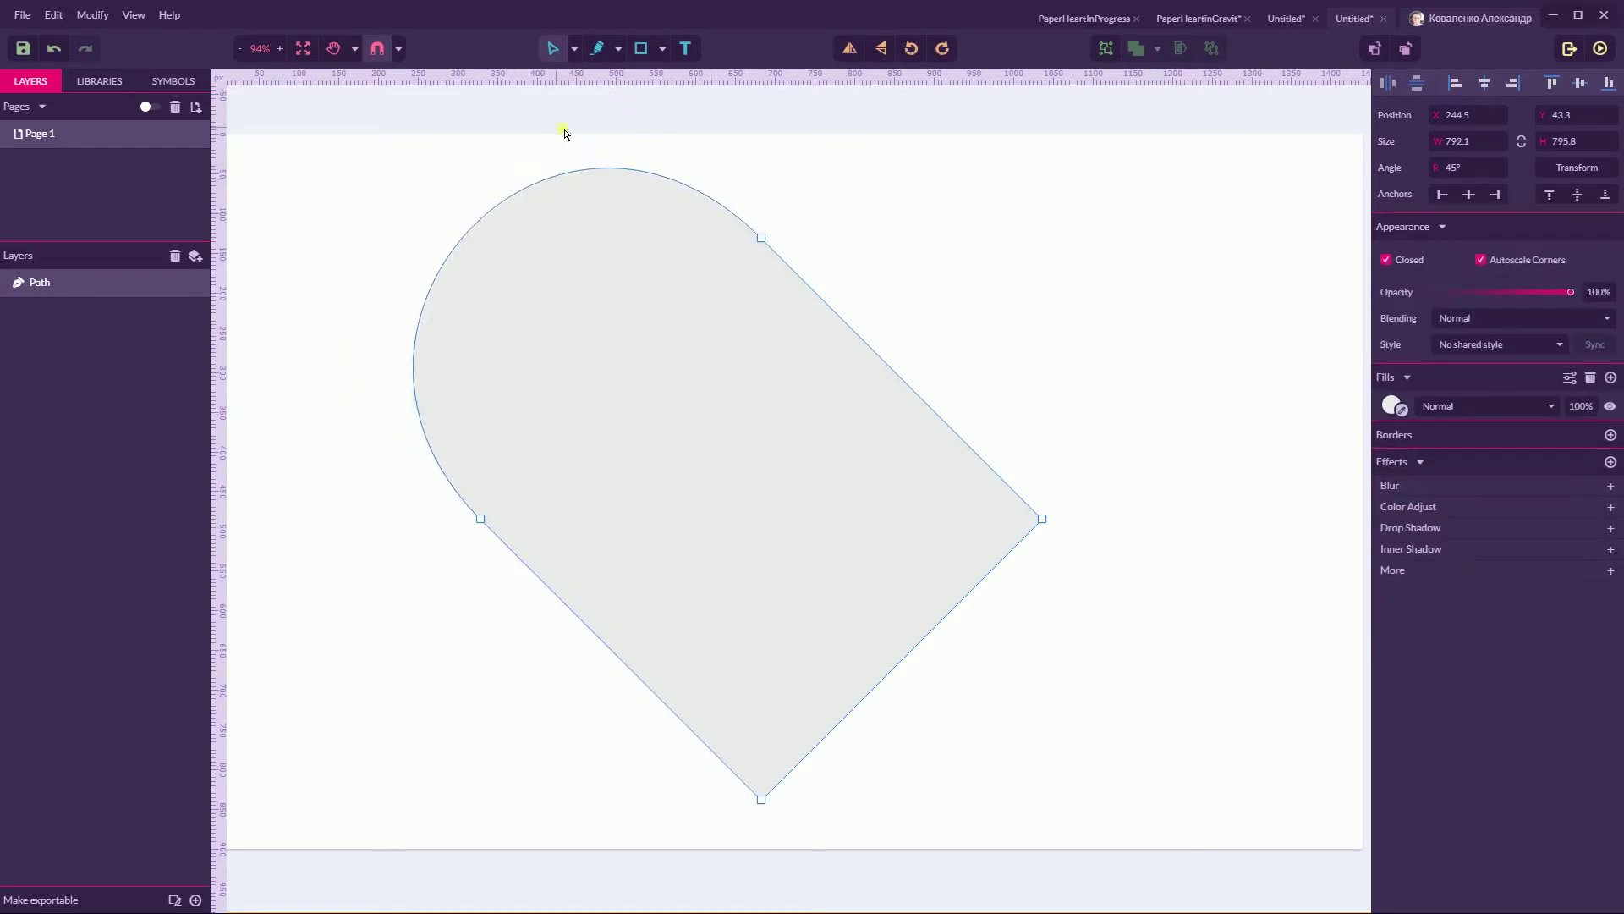
click(840, 237)
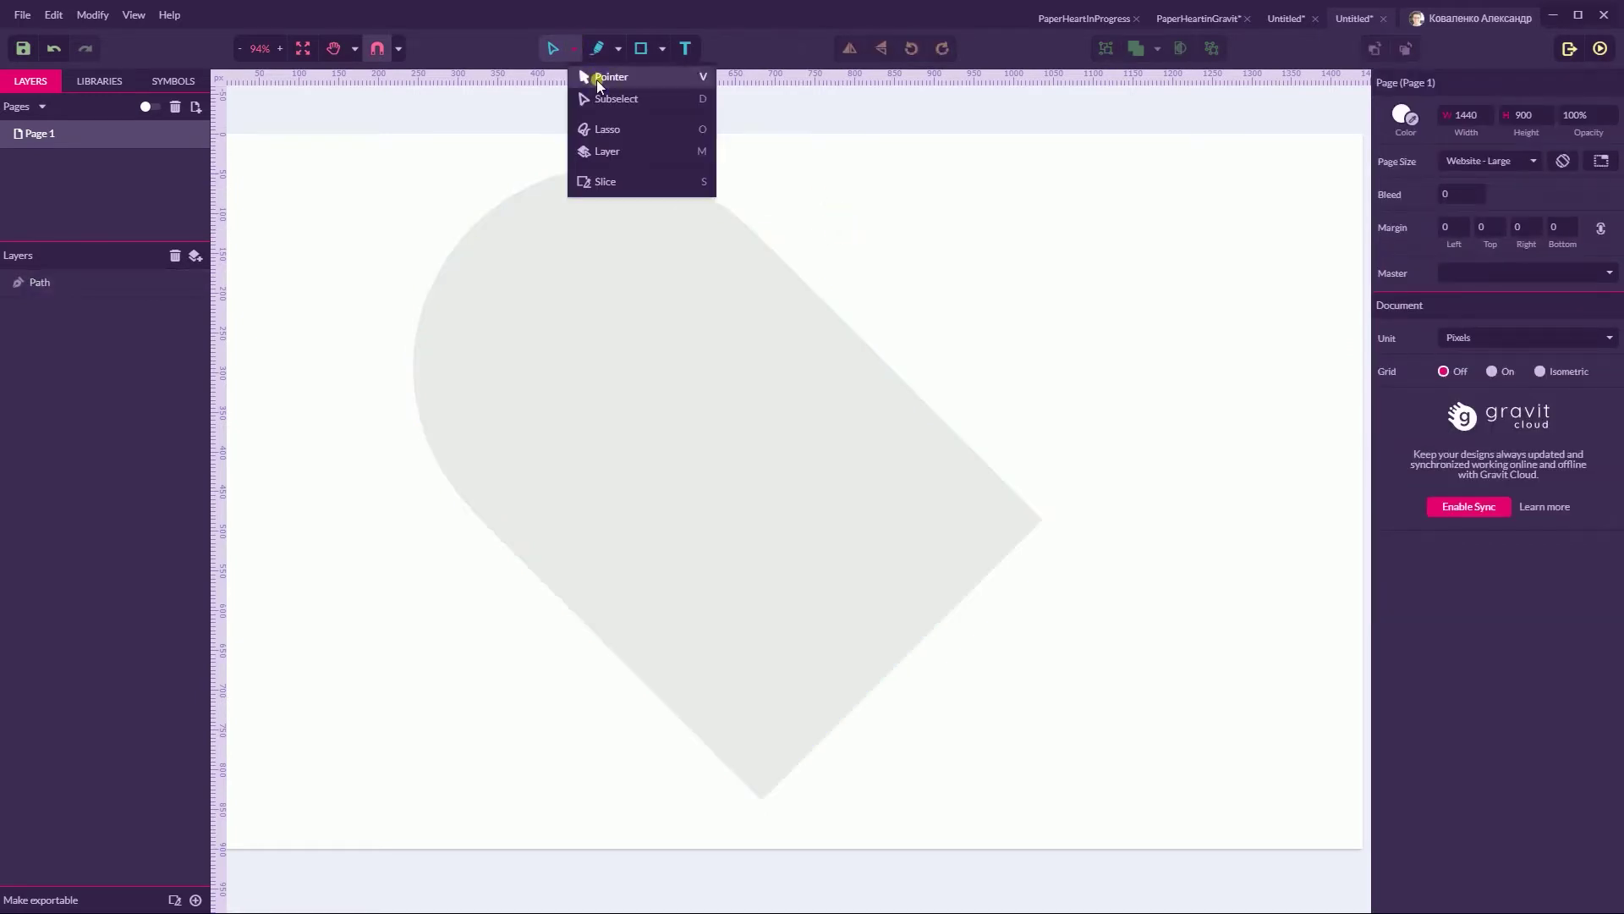
Flip a copy of the half-heart horizontally to complete the heart shape
click(716, 398)
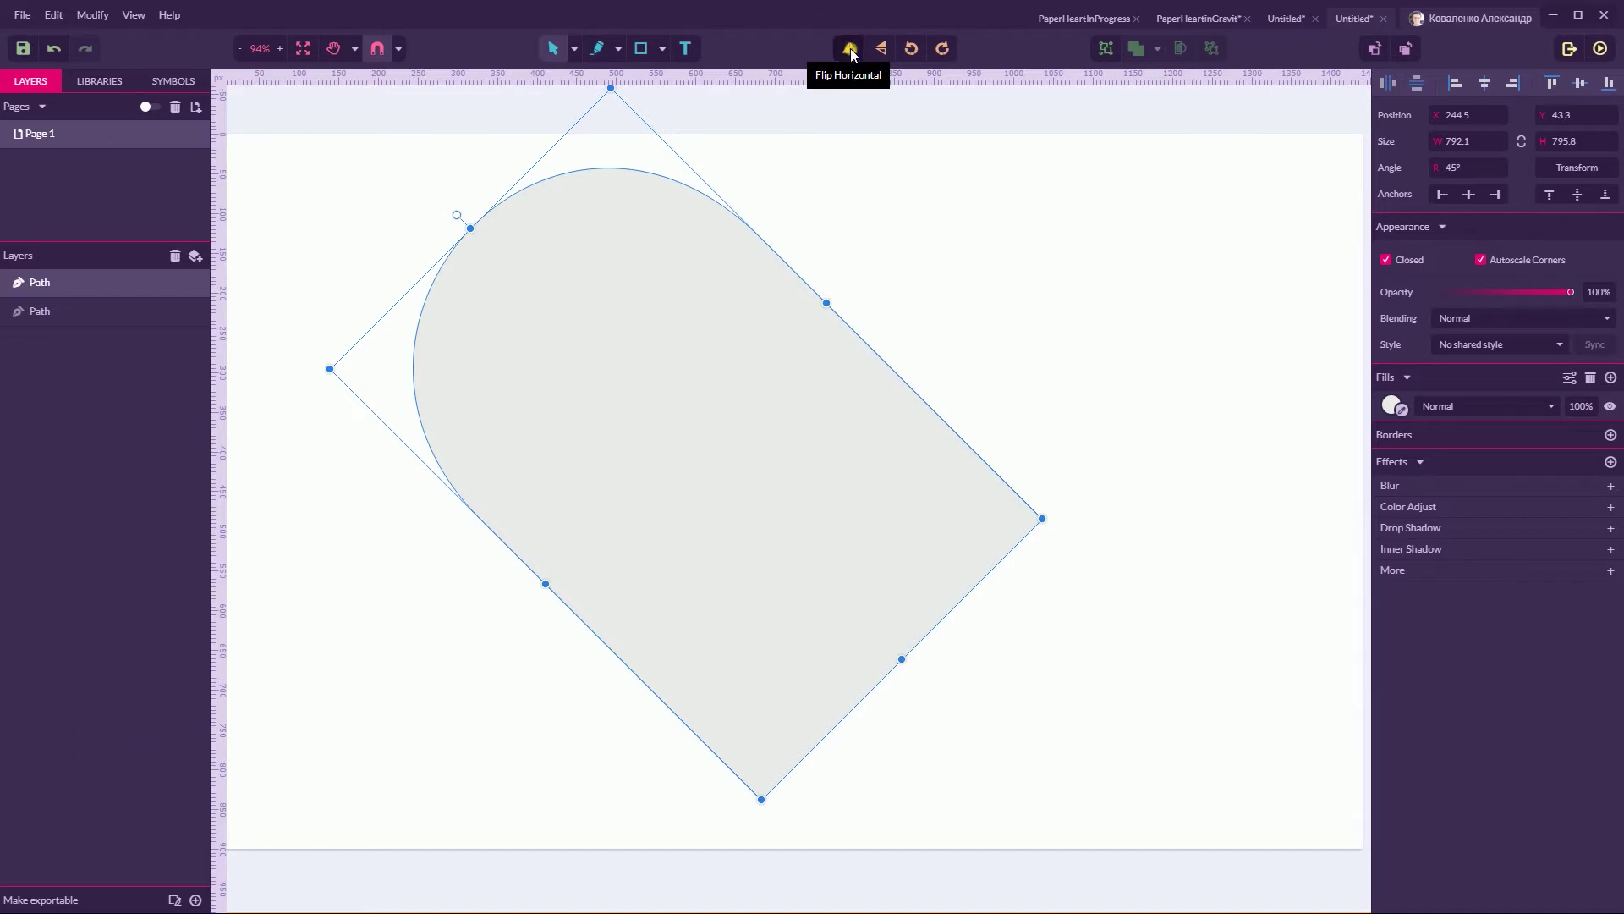
click(851, 49)
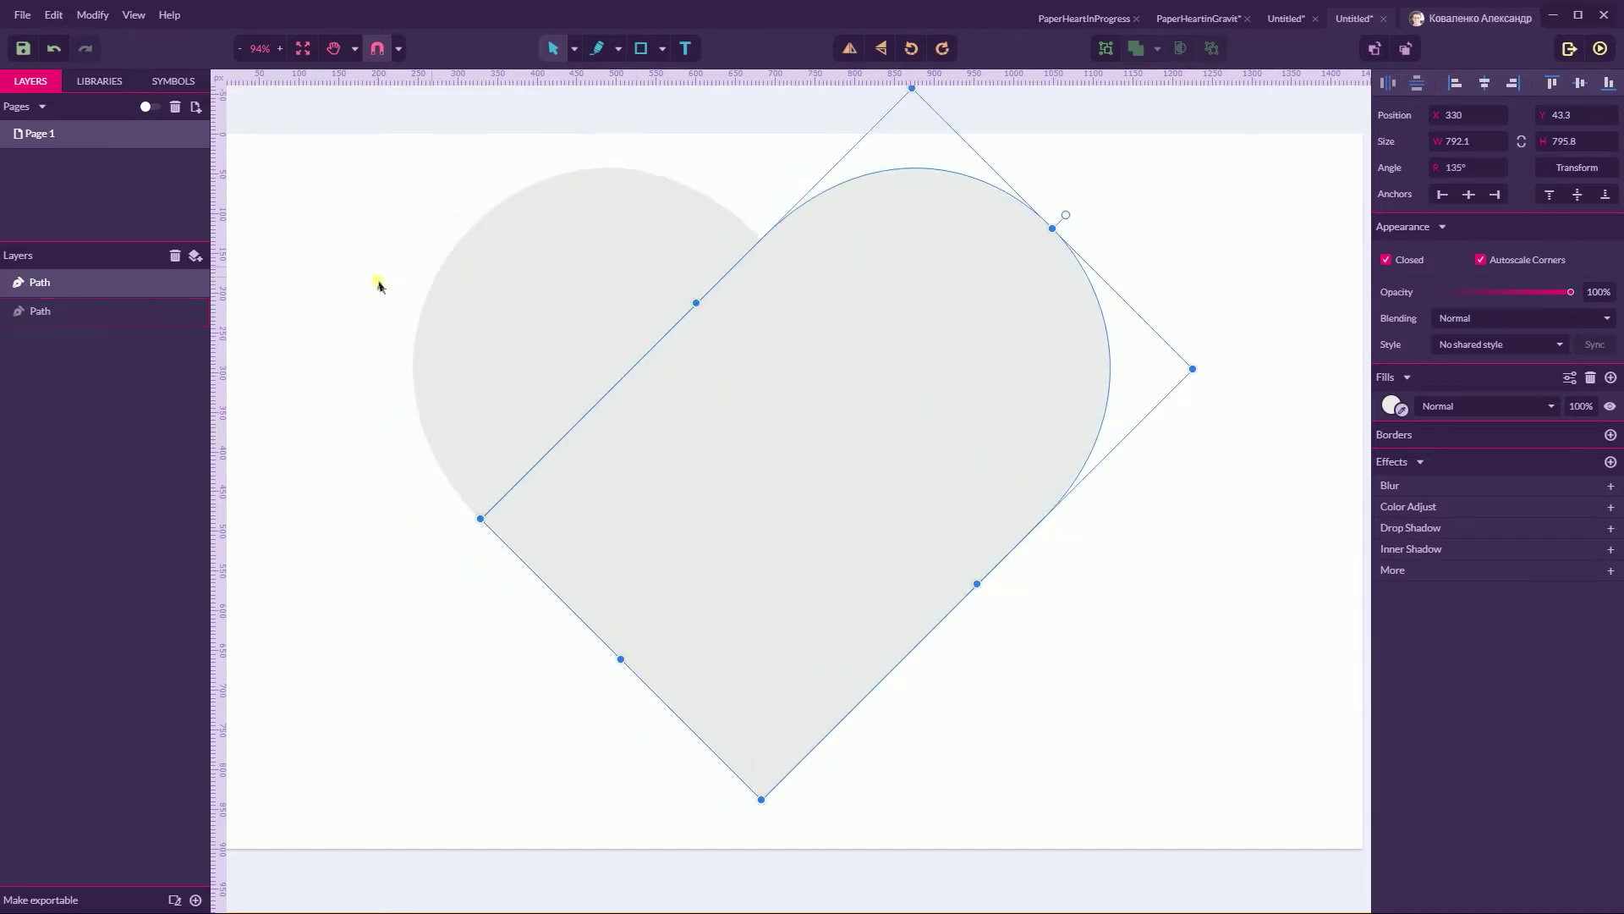
click(348, 273)
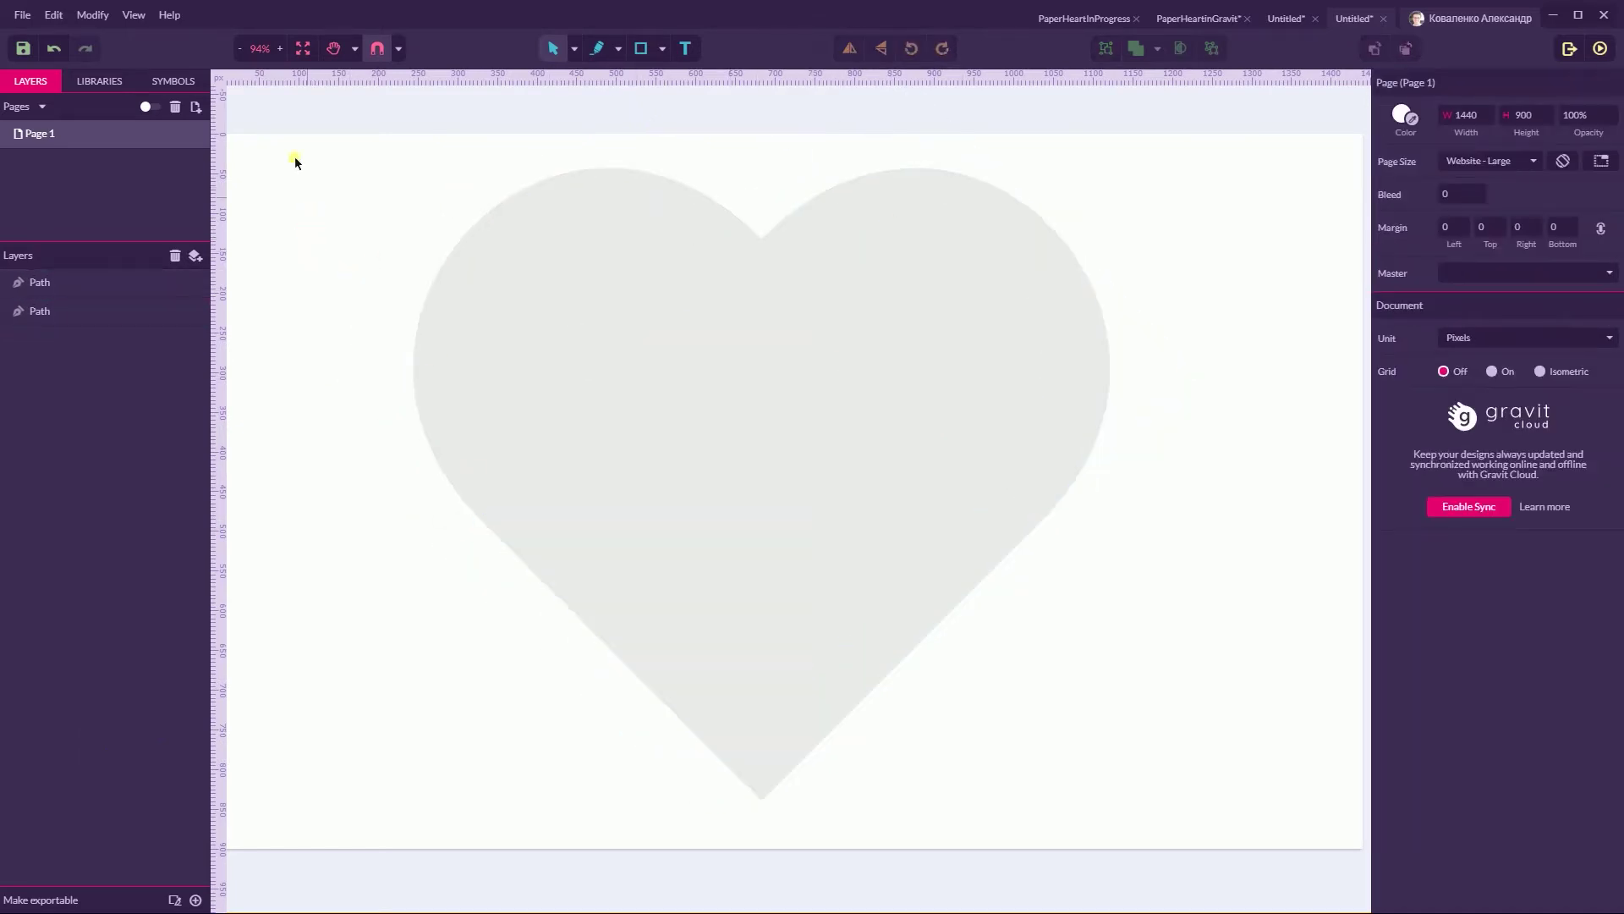
Switch the canvas to Outline View to see both overlapping paths
click(81, 17)
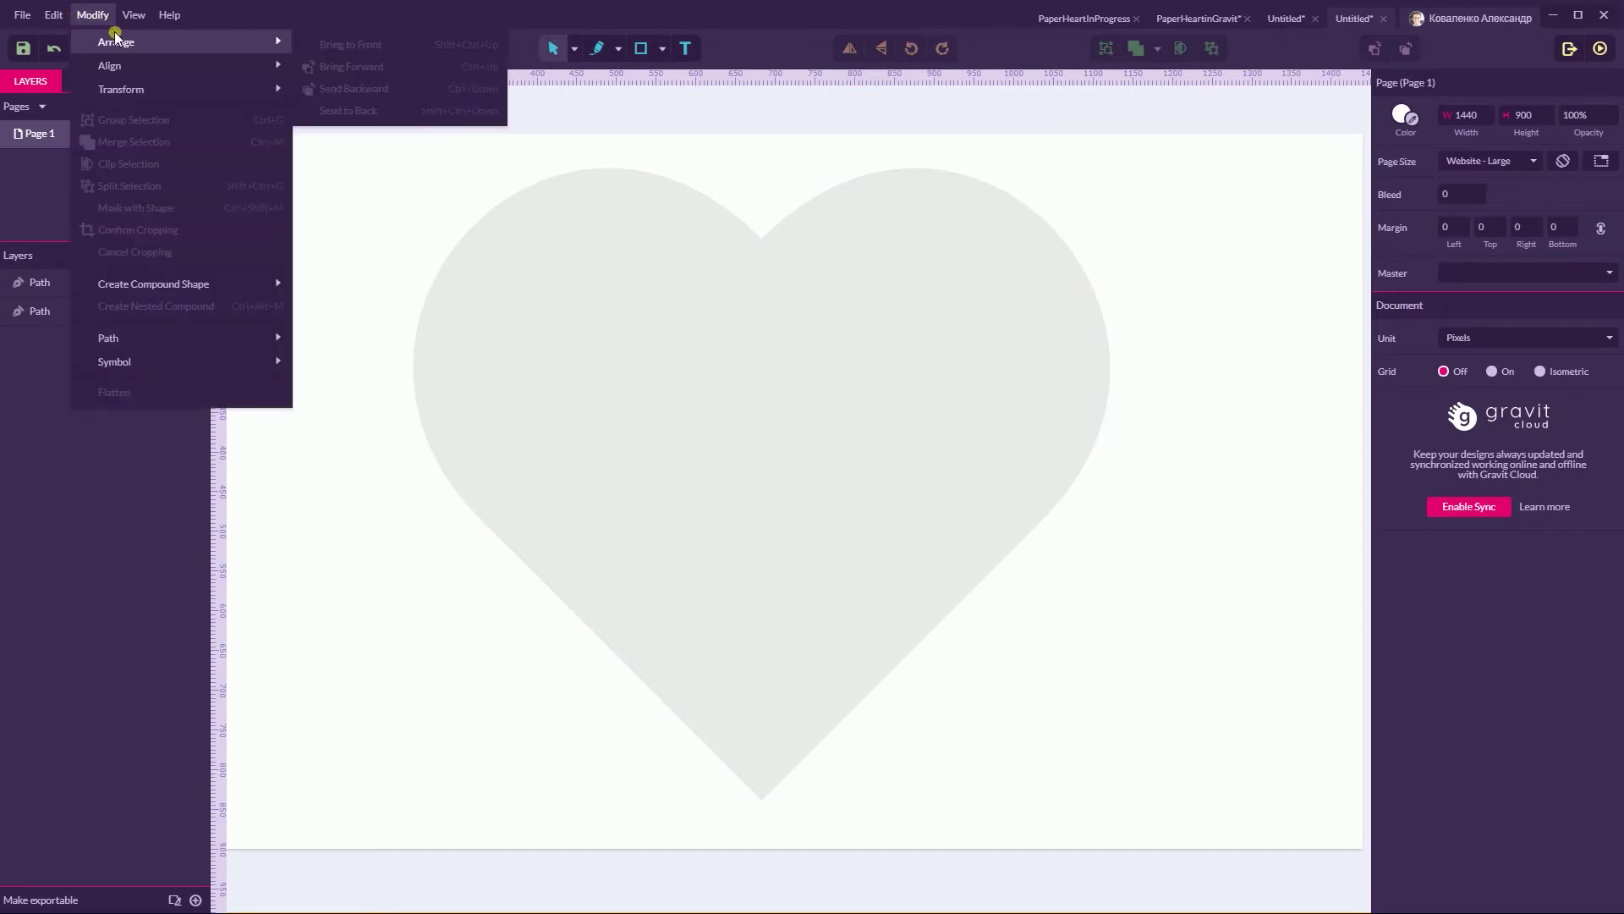
mouse_move(125, 19)
mouse_move(181, 161)
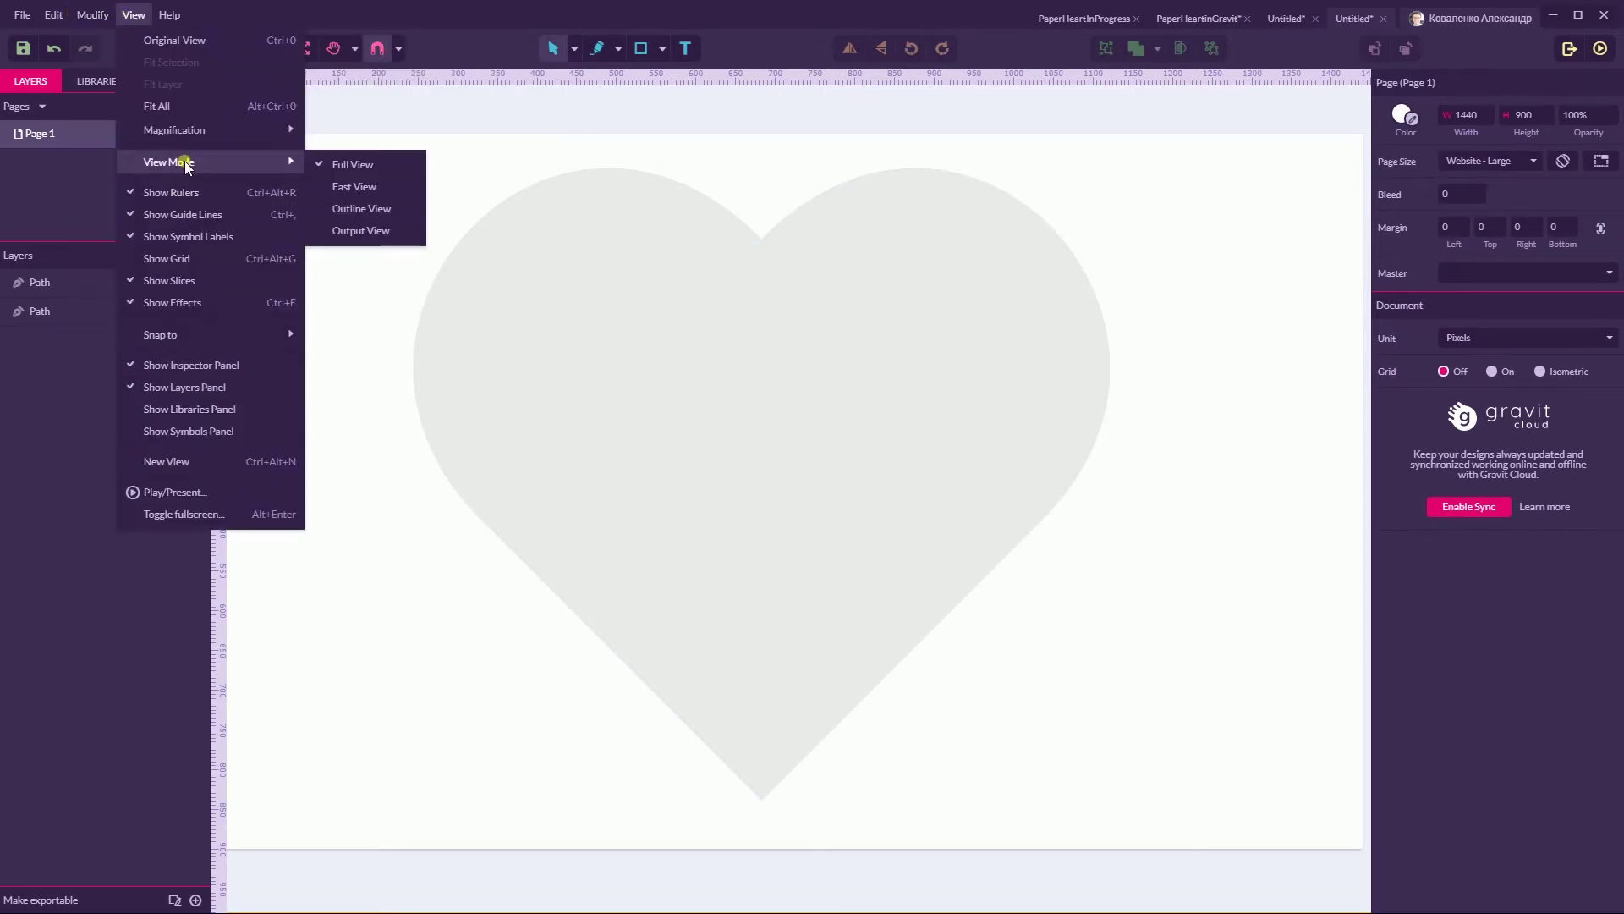
click(391, 205)
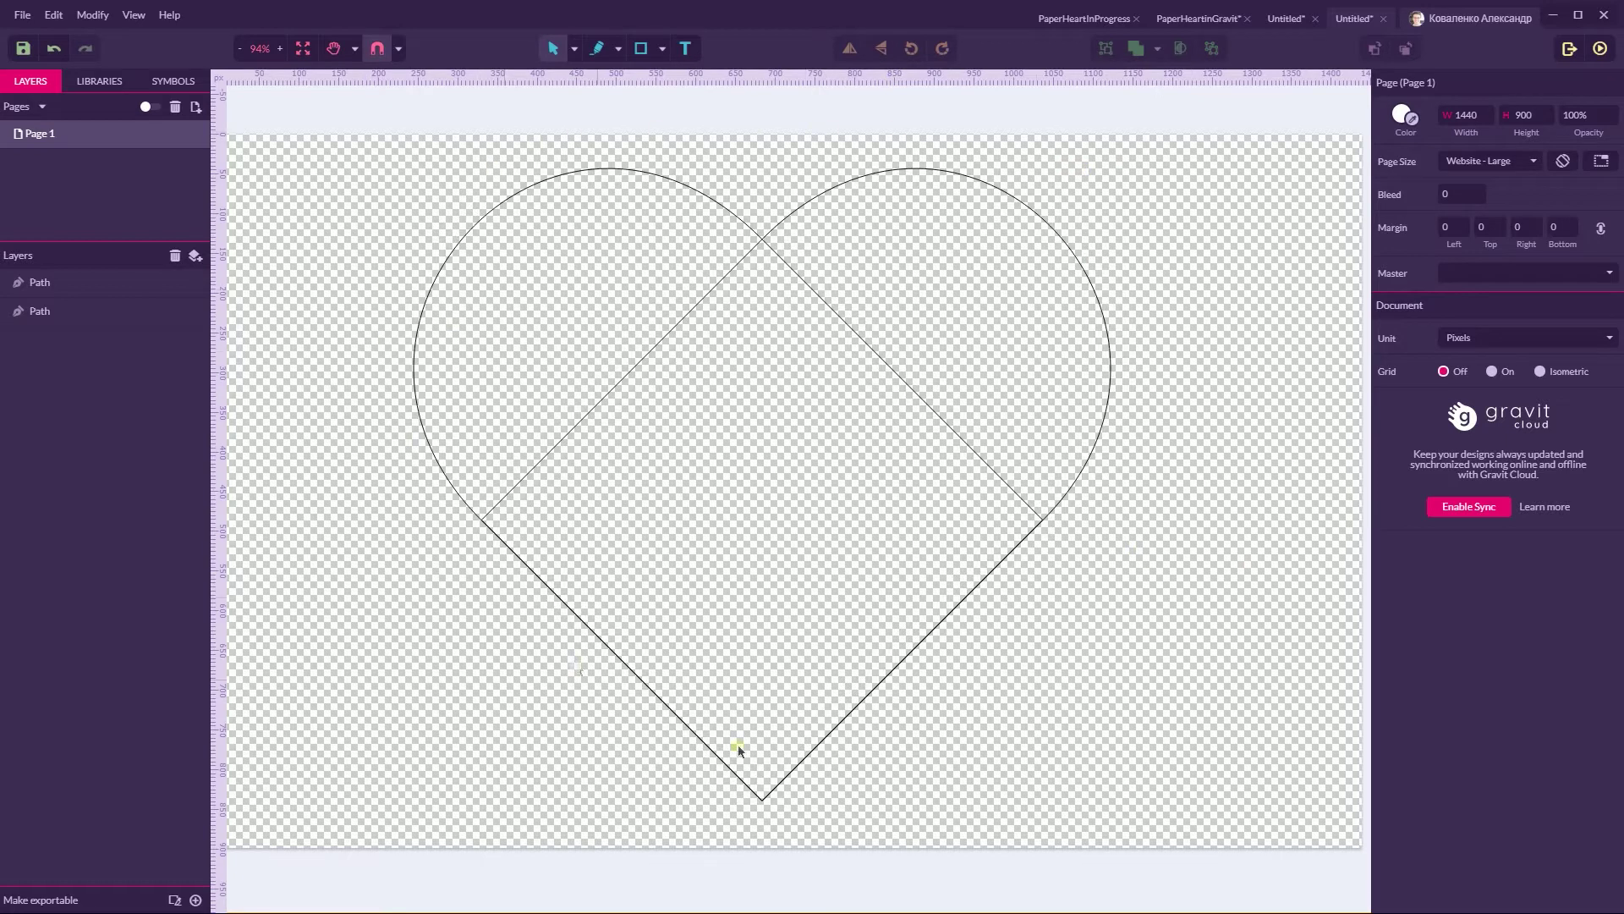
click(133, 14)
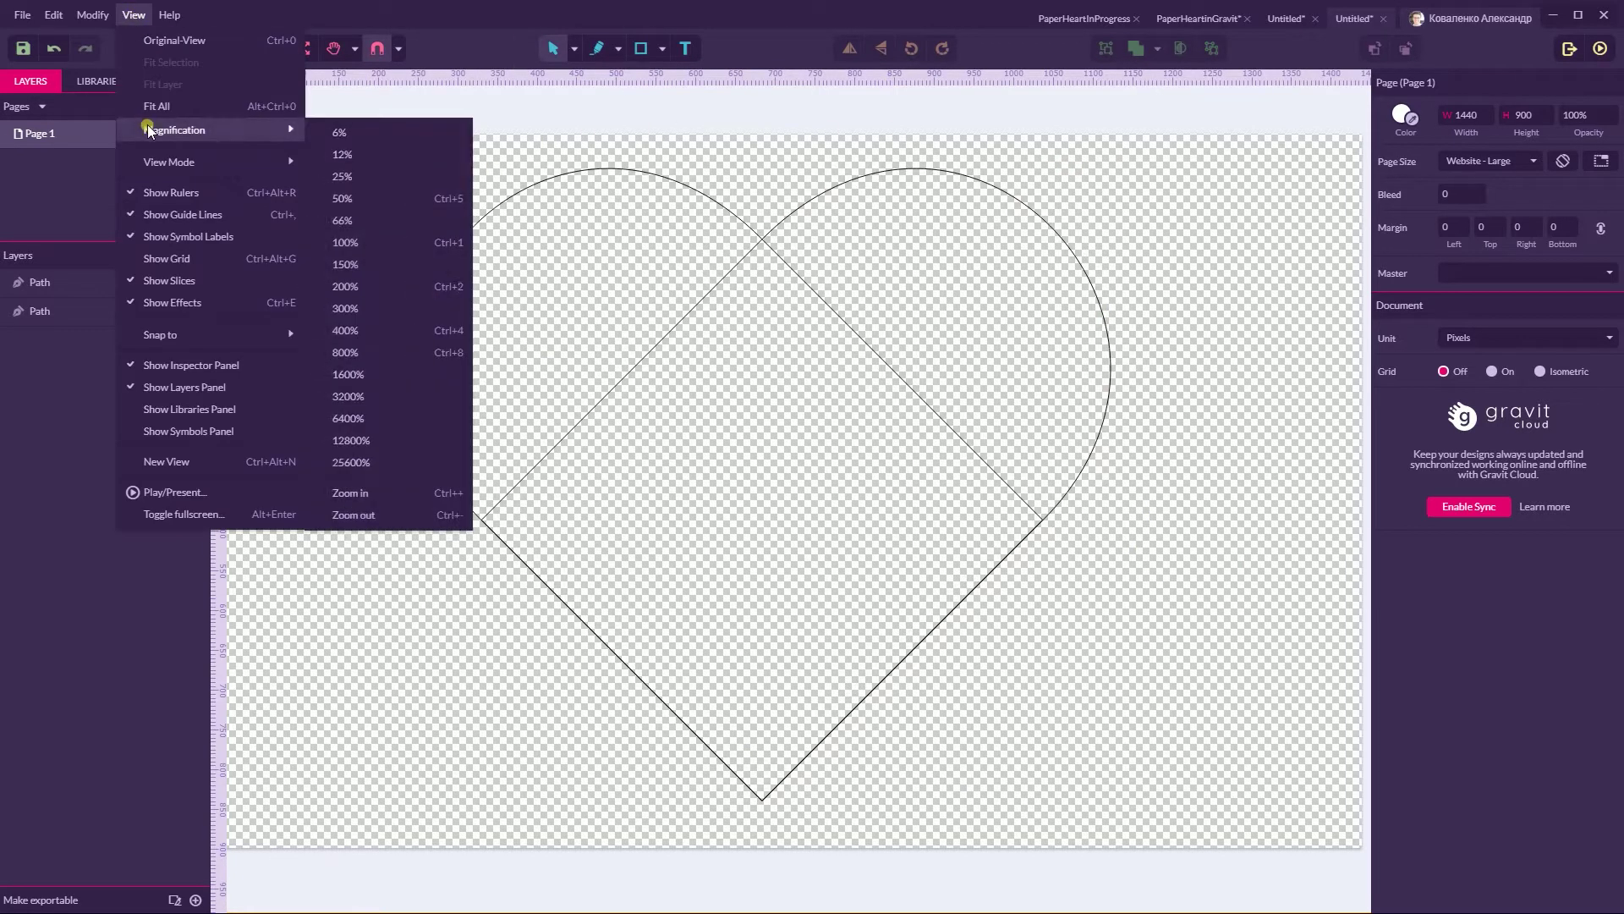
Restore the filled view and merge both heart halves into one compound shape
mouse_move(162, 162)
click(378, 164)
key(ctrl+a)
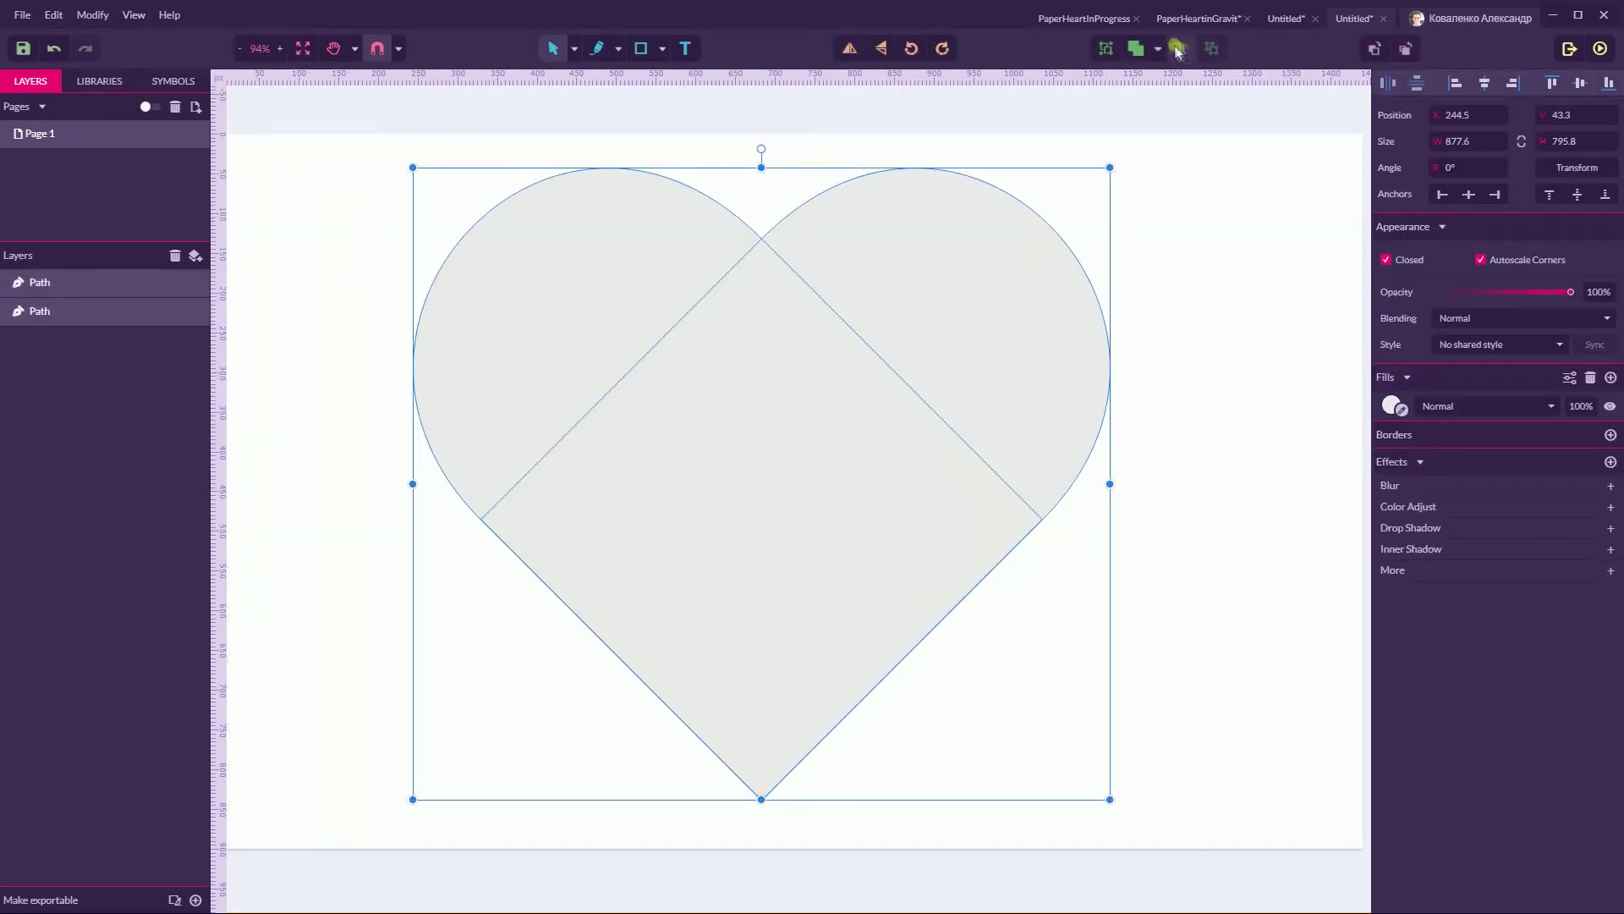
click(1157, 48)
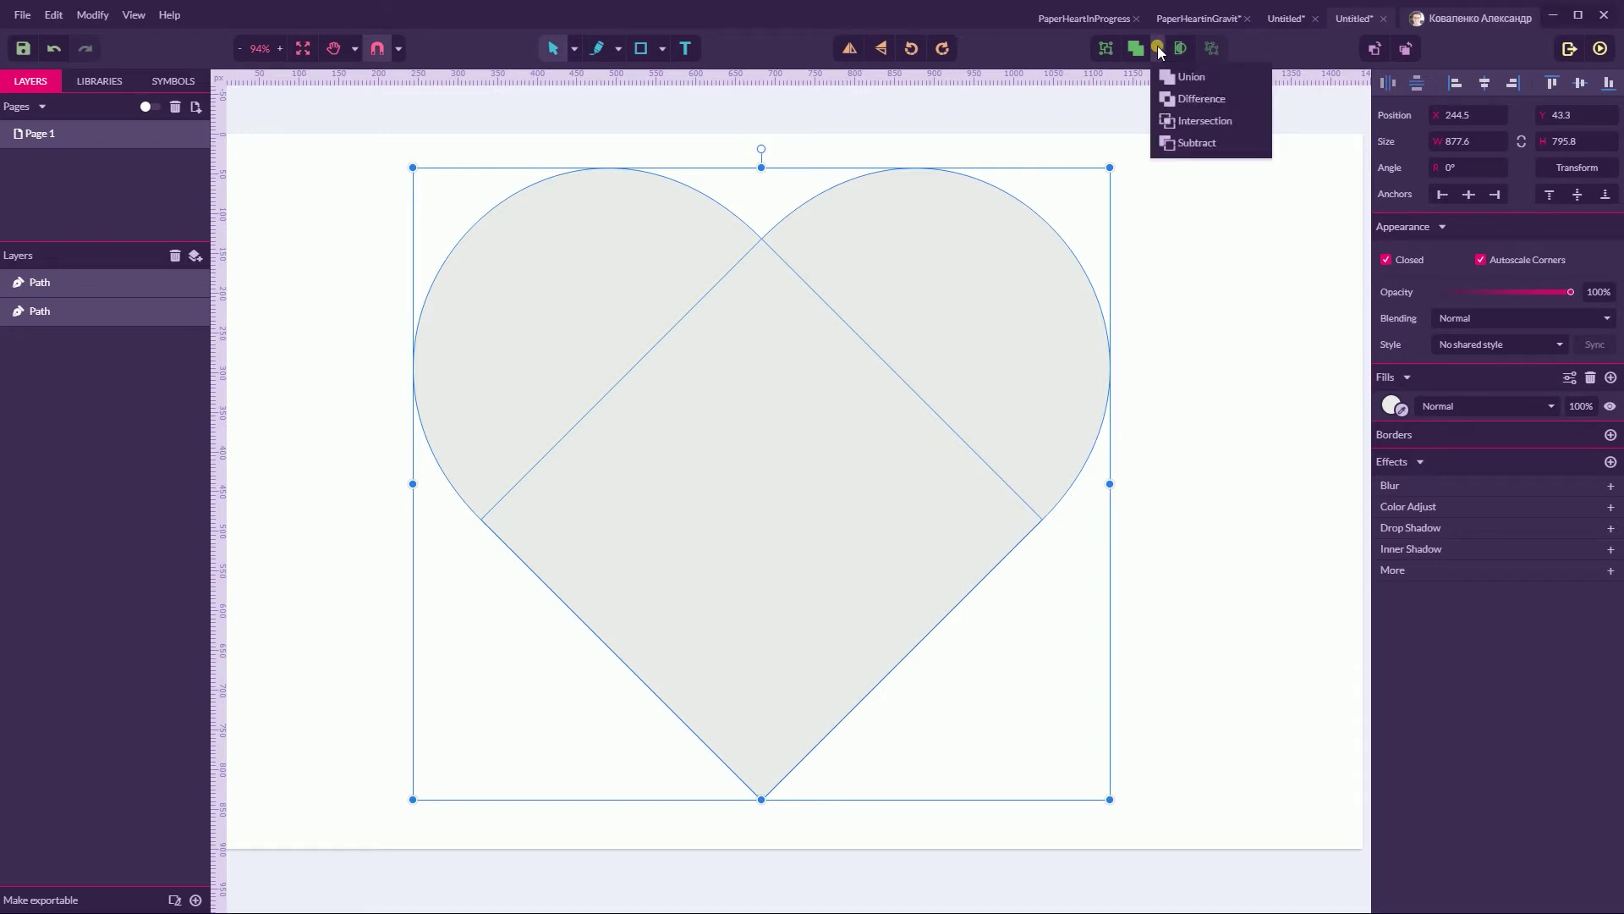
click(1194, 78)
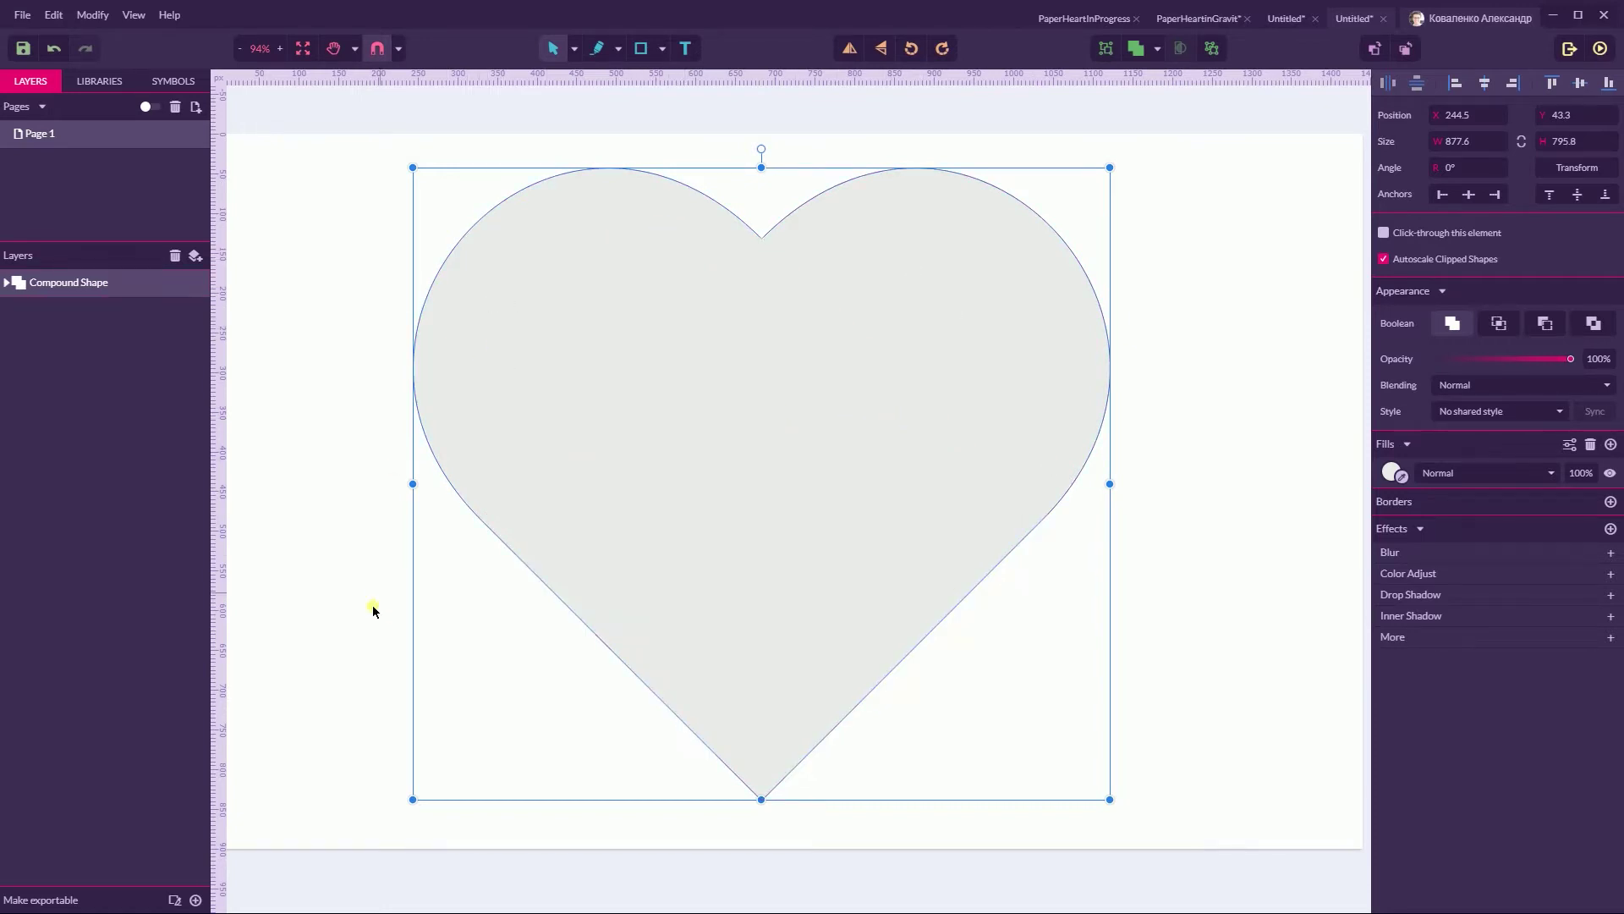
Select the combined heart and convert it into a single path
double_click(586, 285)
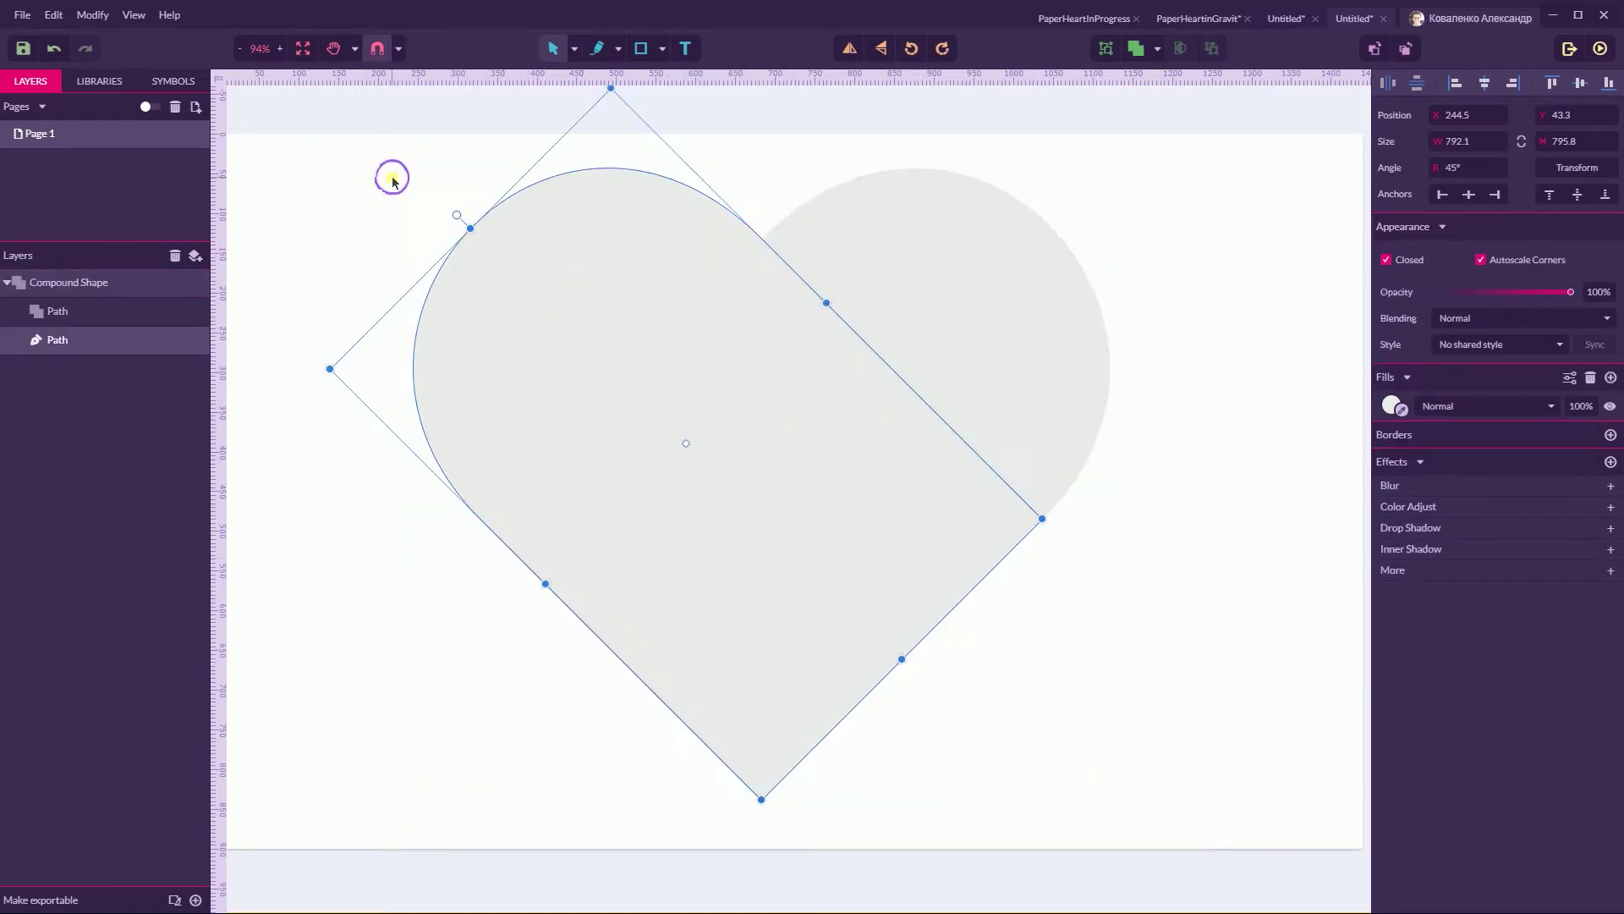
drag(373, 176, 1201, 566)
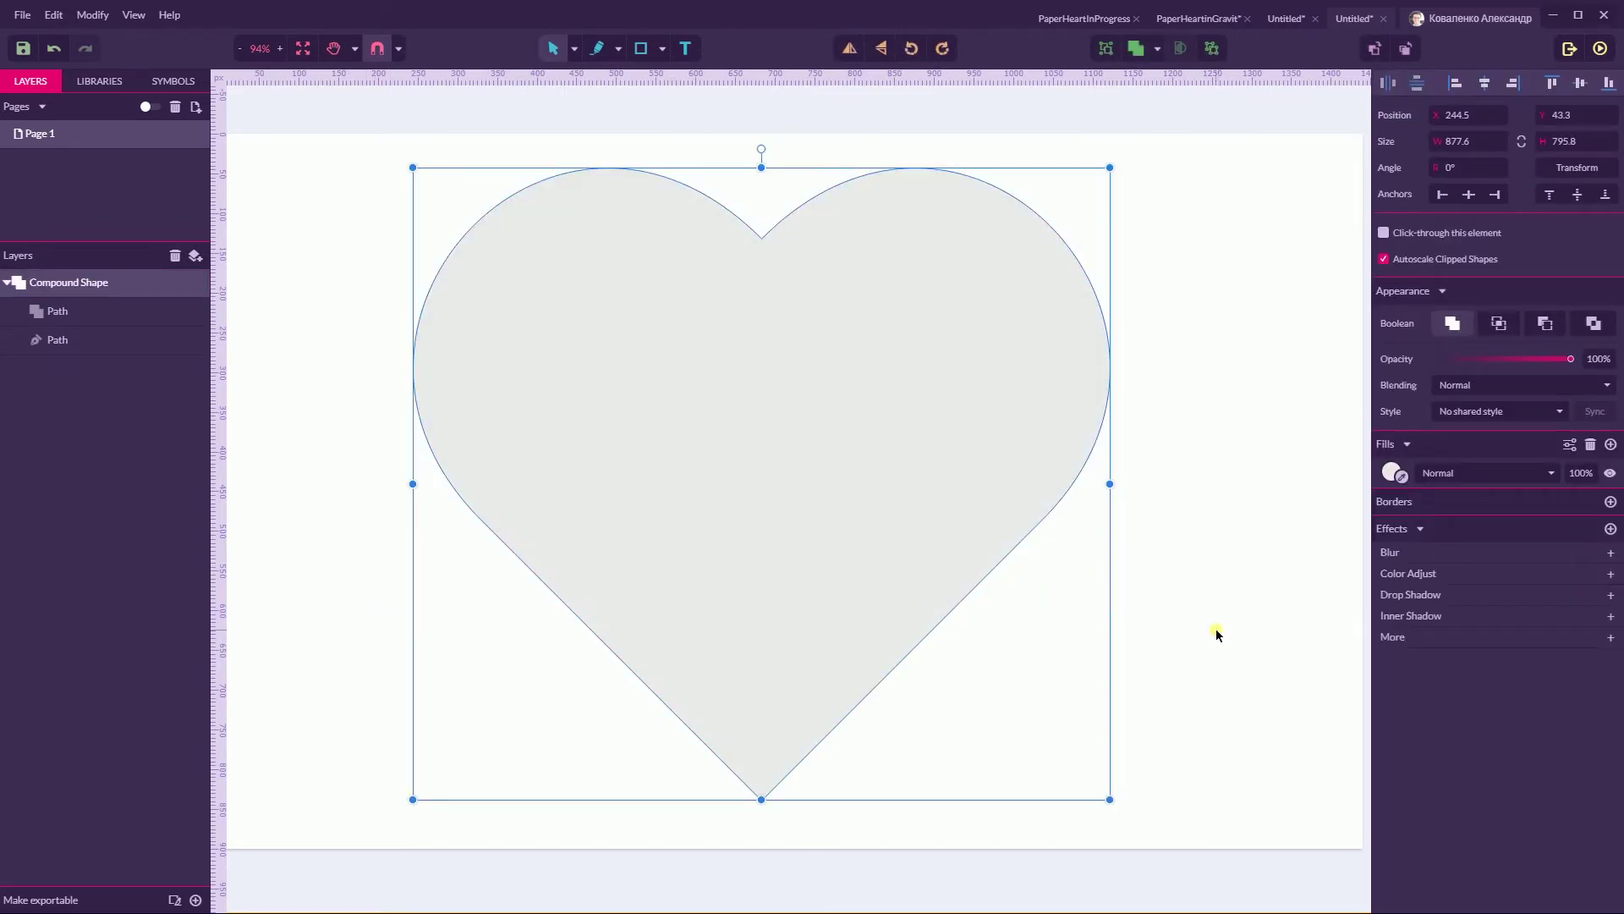
click(92, 14)
mouse_move(165, 365)
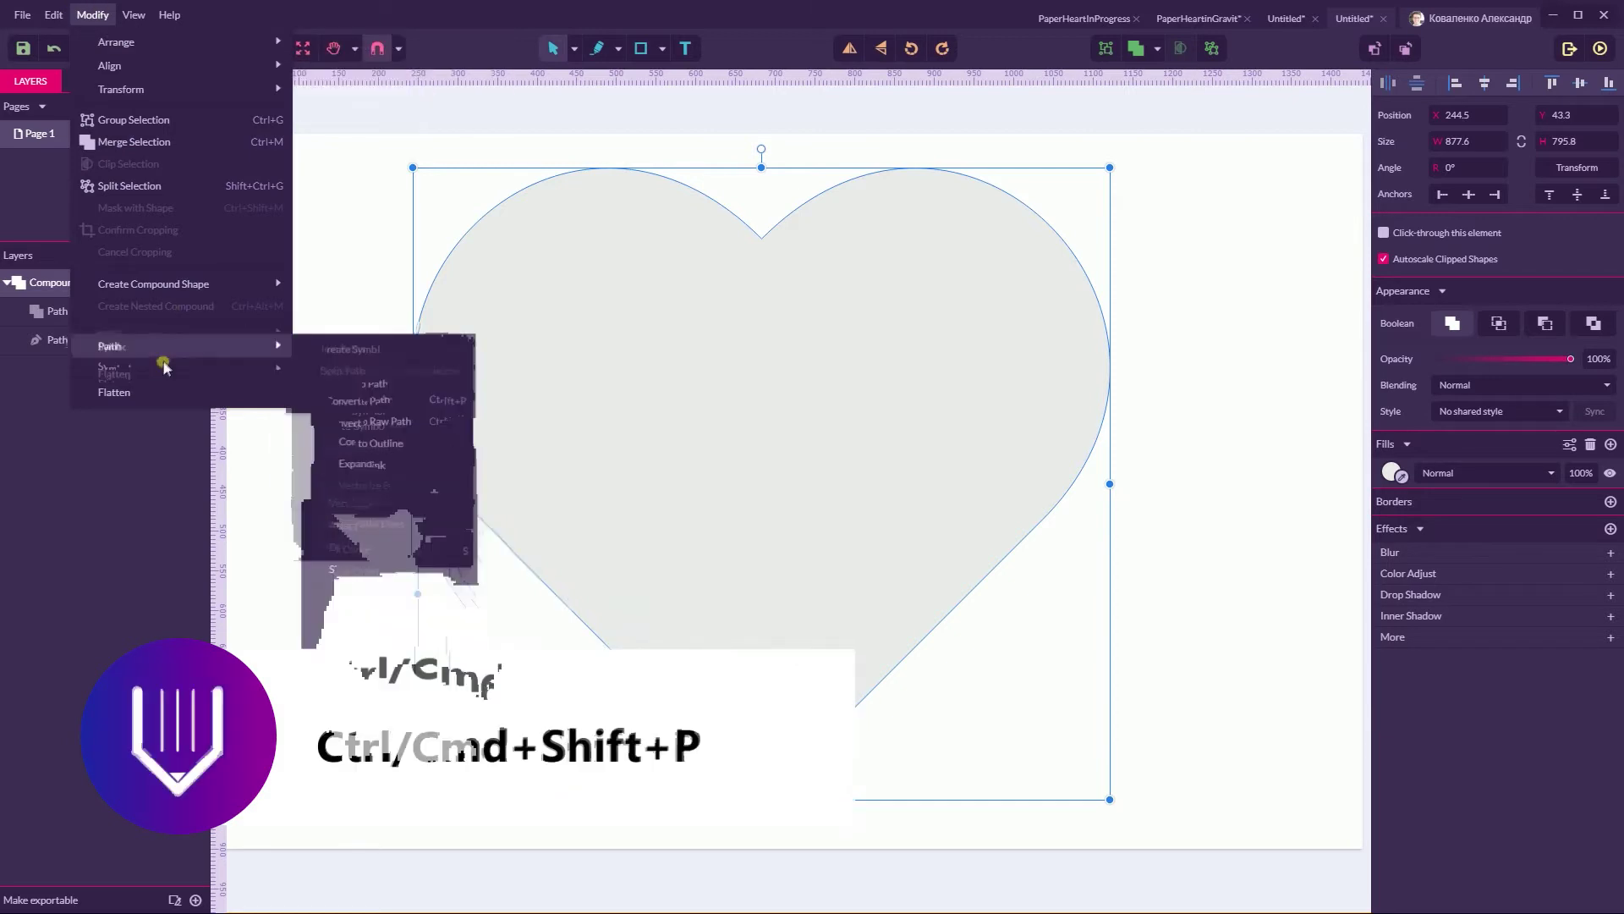
click(355, 394)
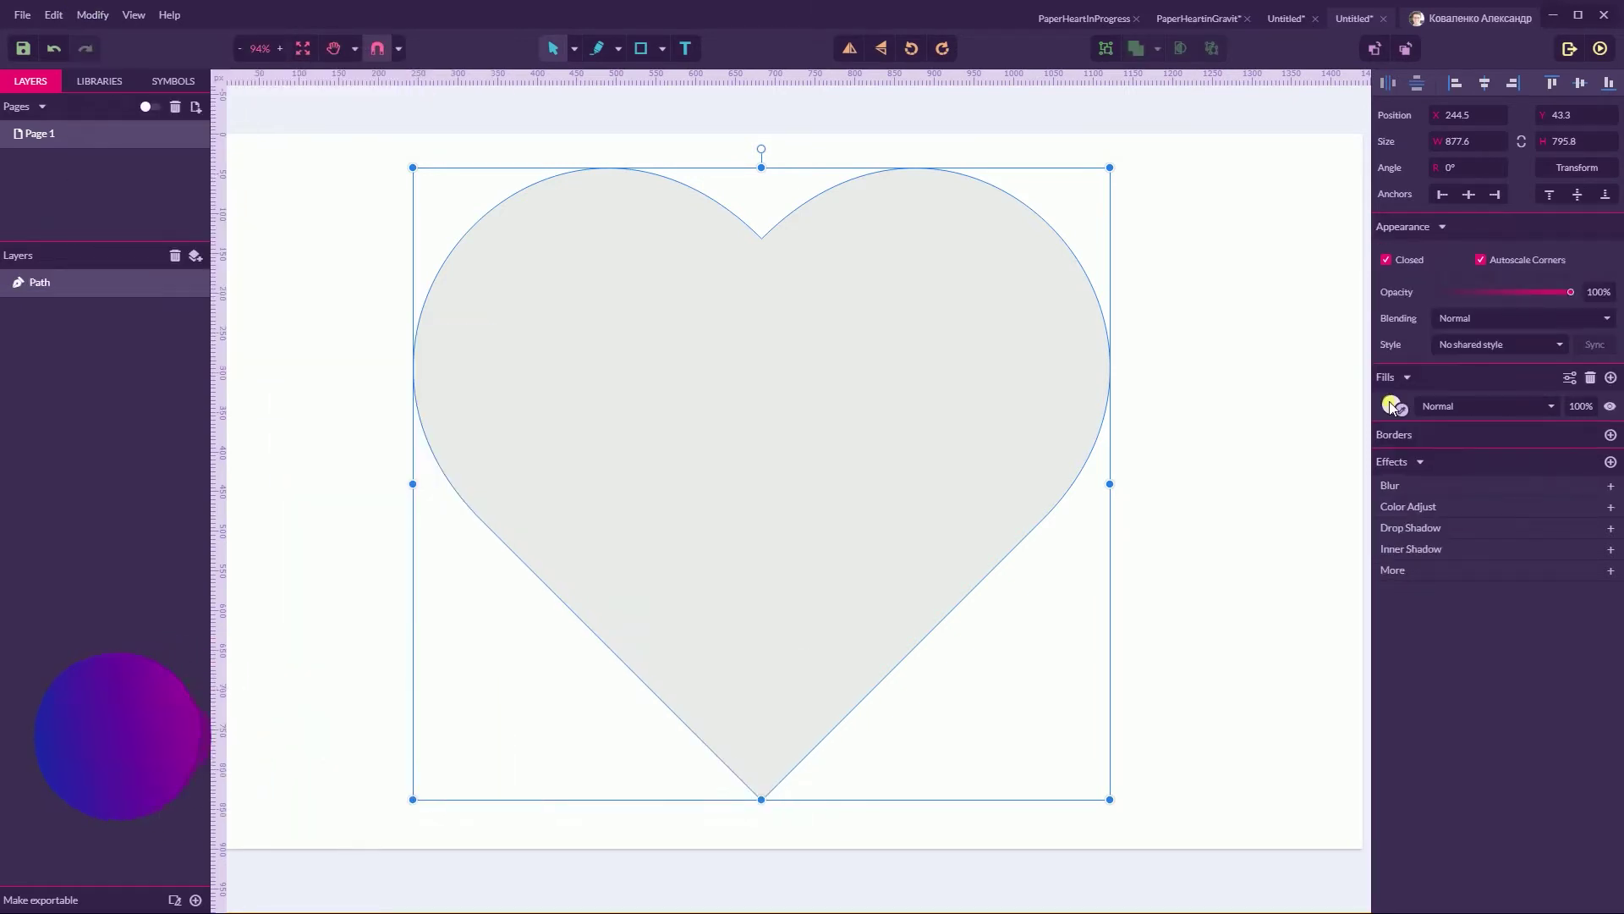
Set the heart's fill colour to grey #757575
click(1391, 406)
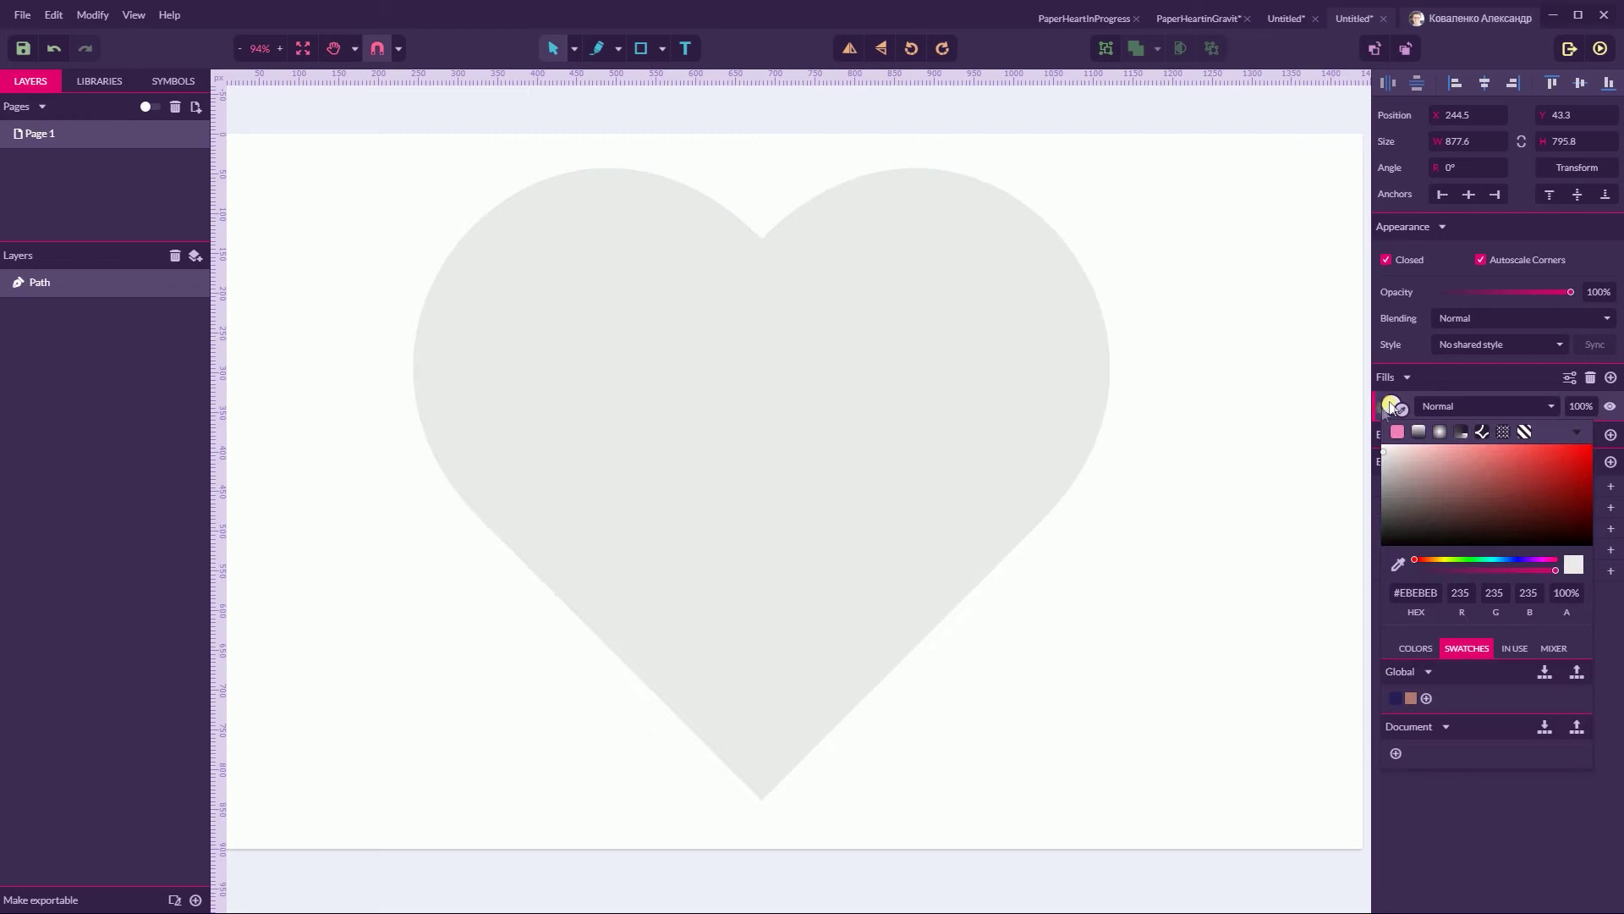
drag(1391, 490, 1383, 498)
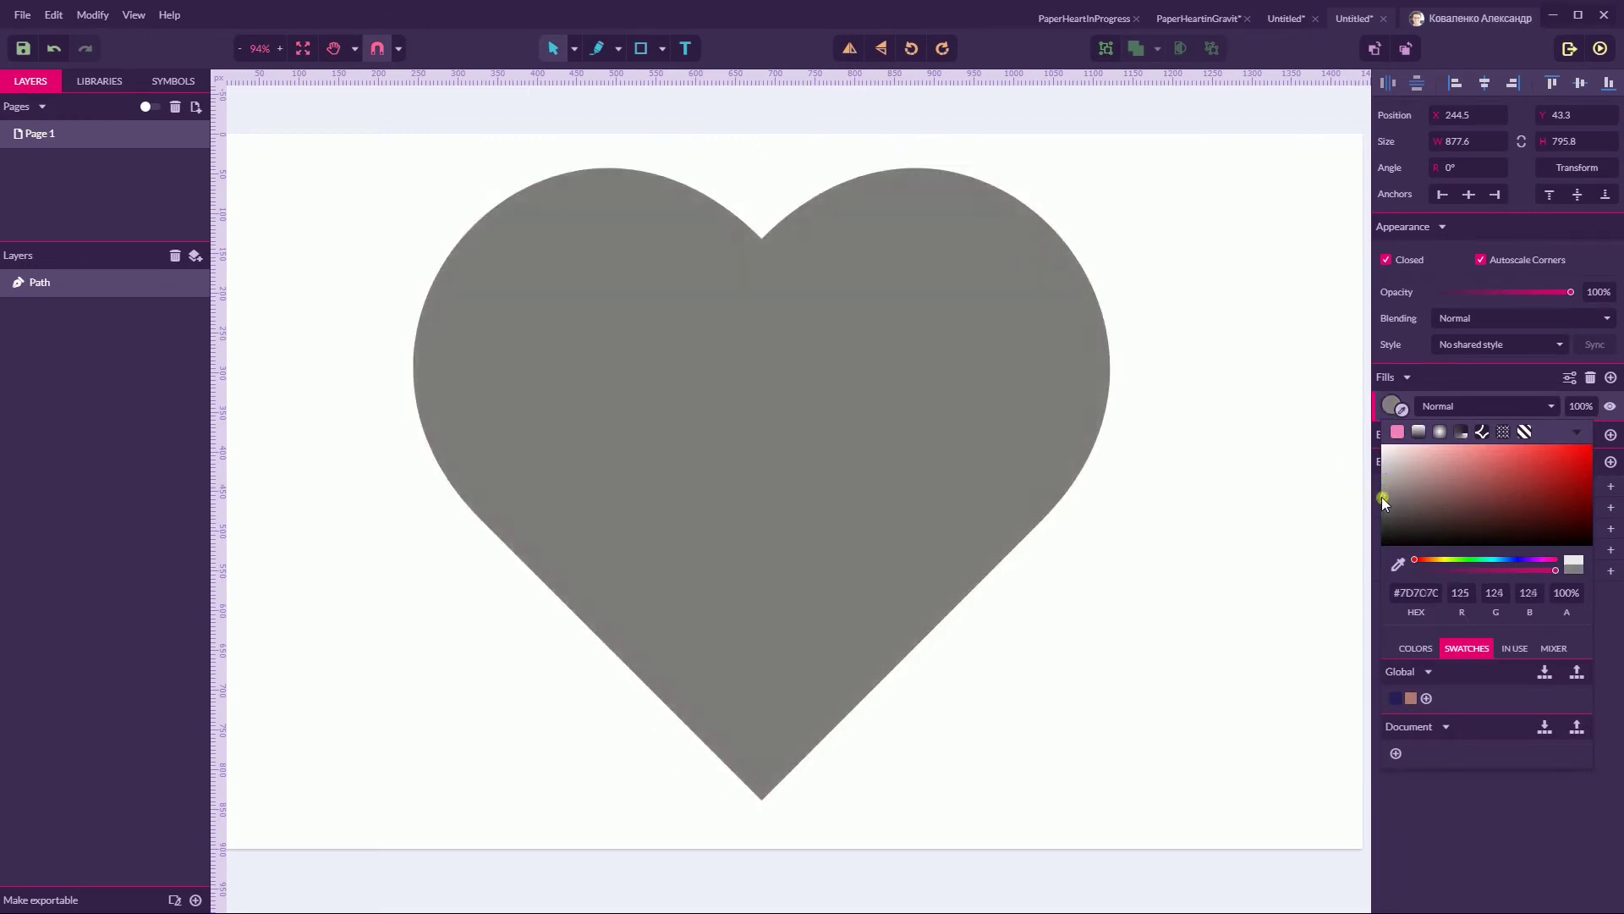
click(749, 241)
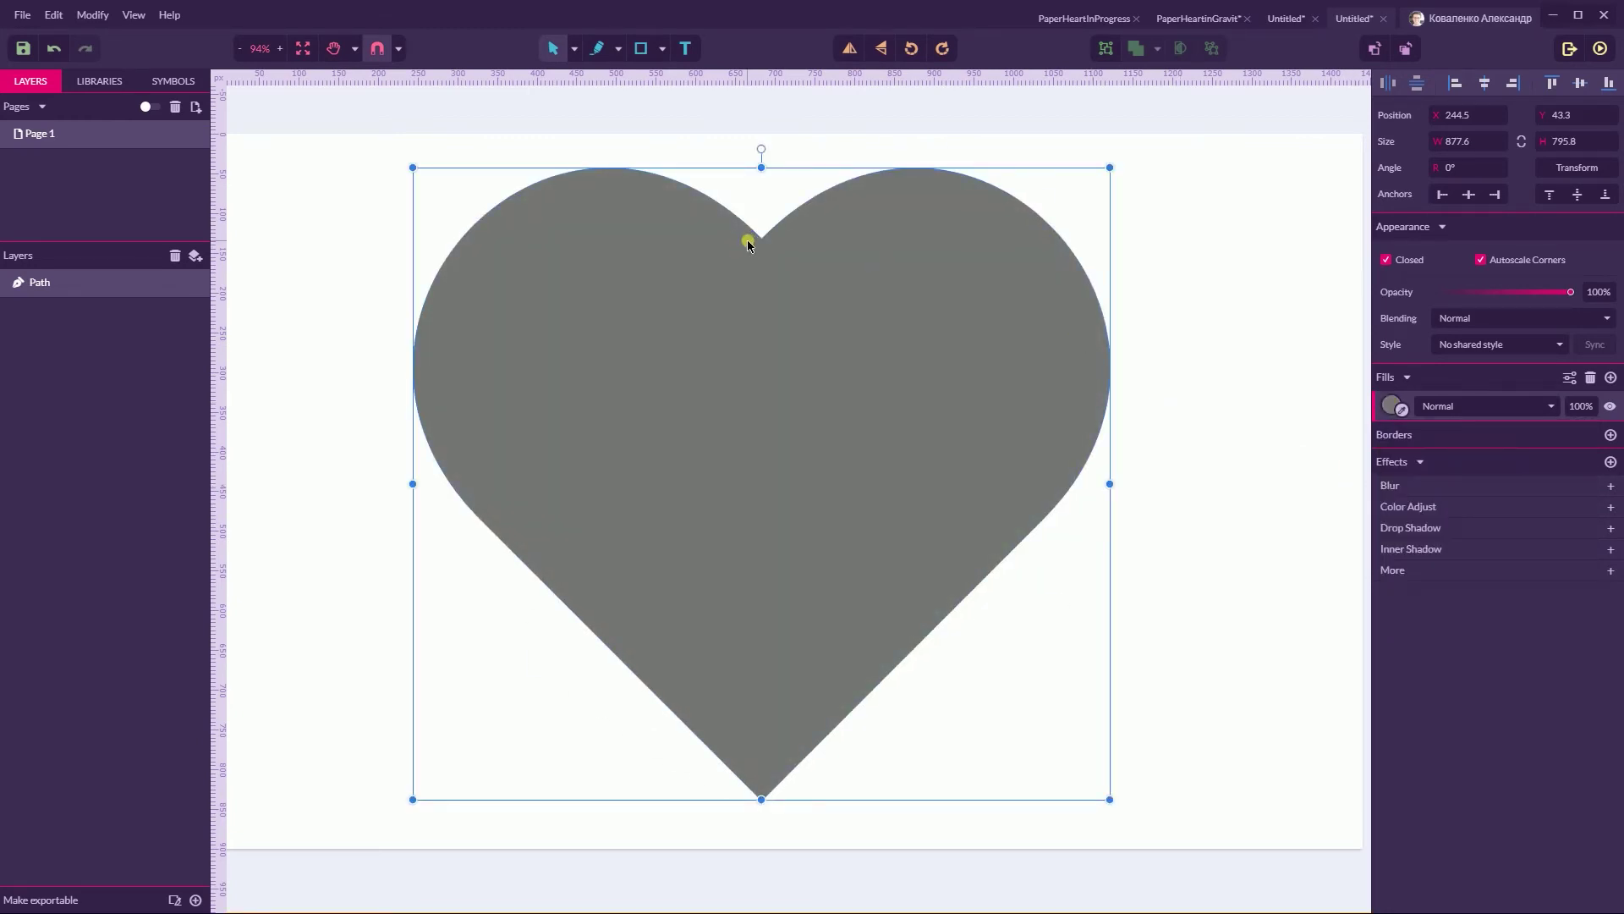
click(1560, 166)
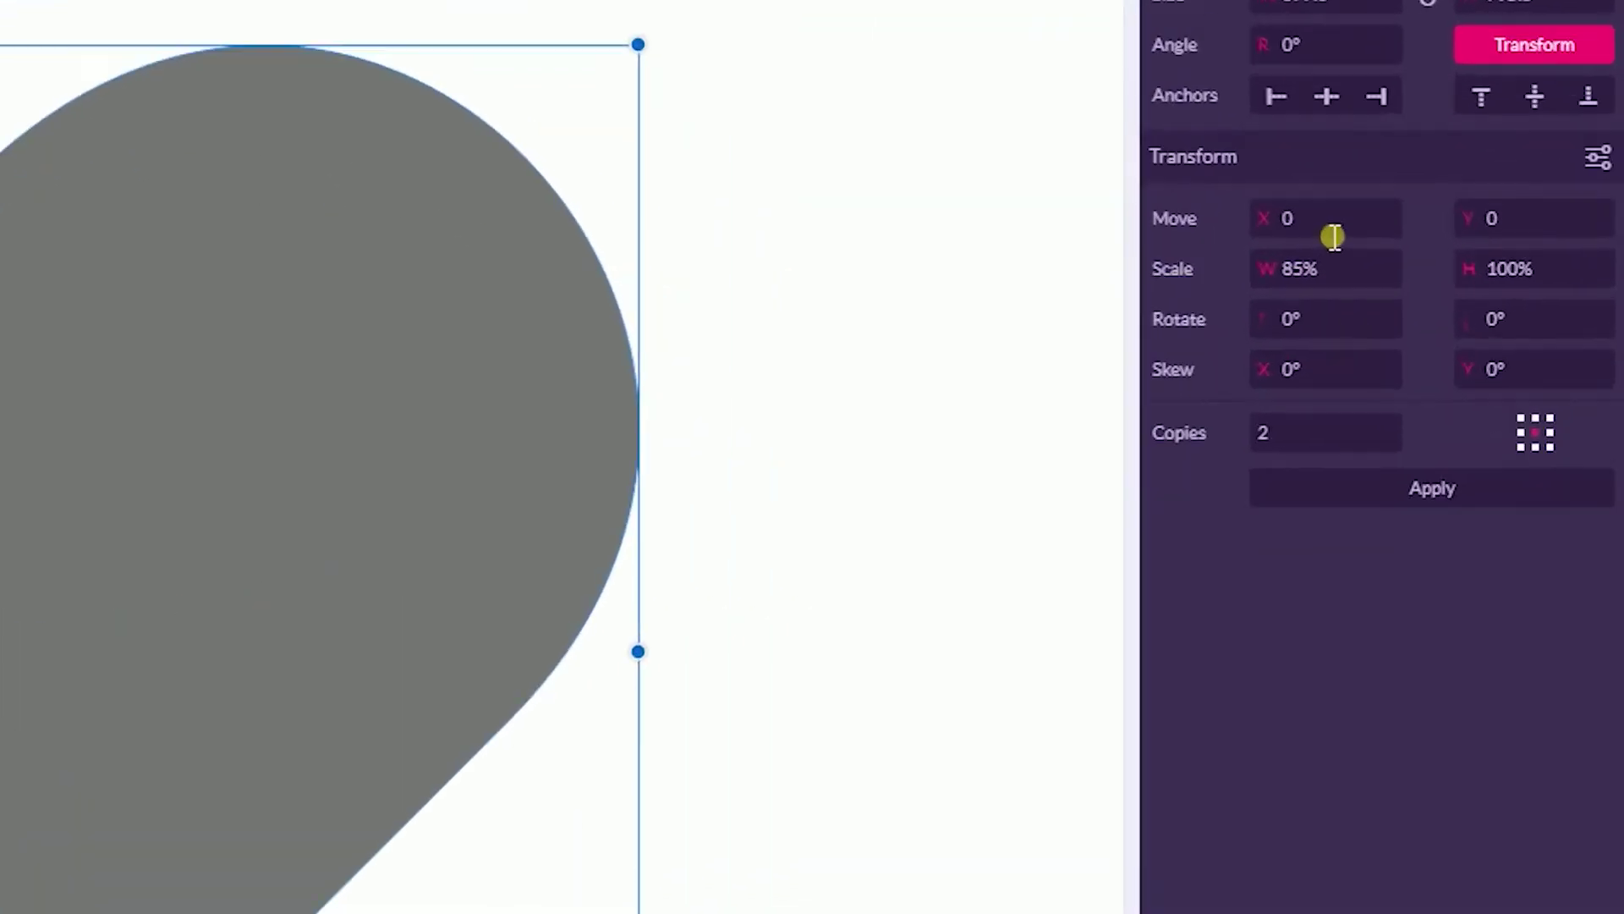
Apply a transform with Scale W 80% and 3 copies to add nested inner hearts
click(1459, 261)
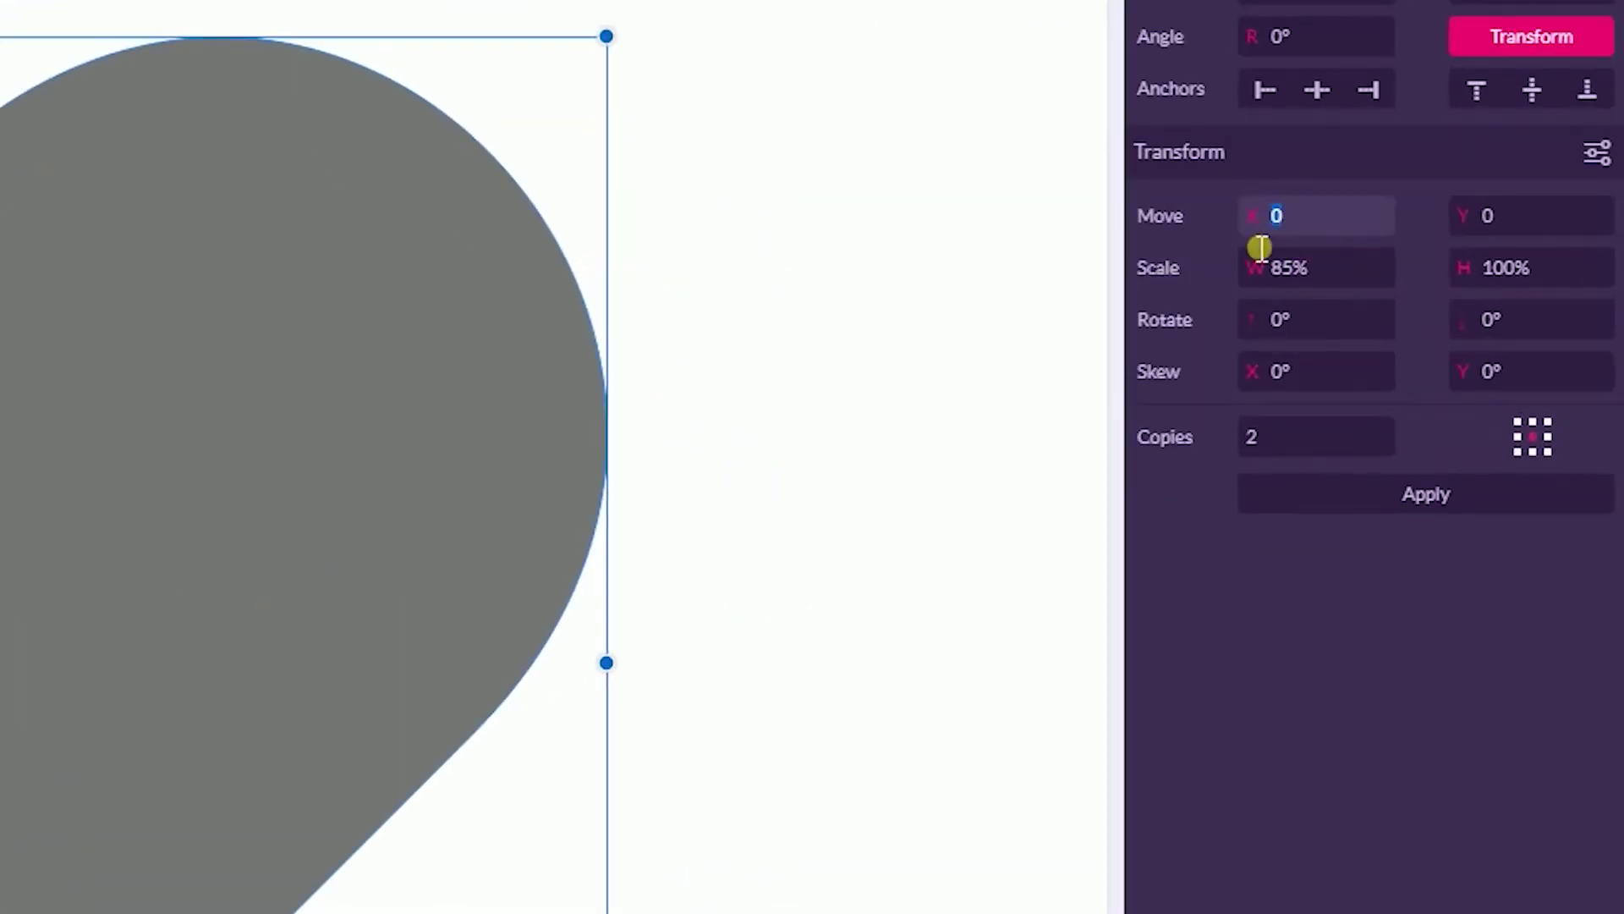
click(1312, 269)
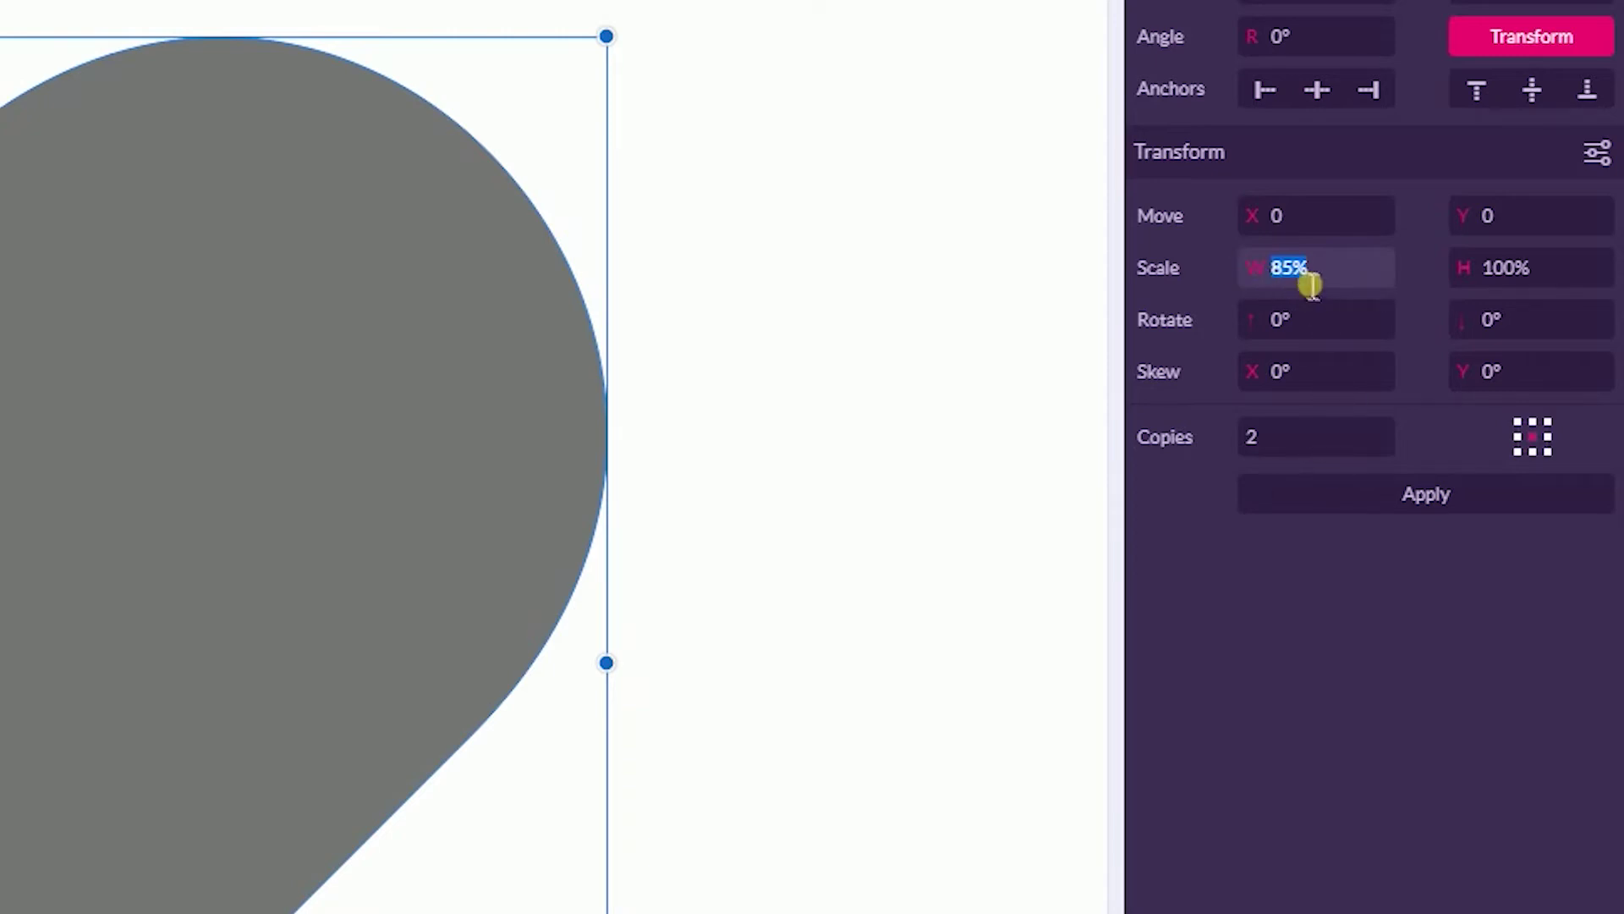
click(1308, 269)
key(BackSpace)
text(0)
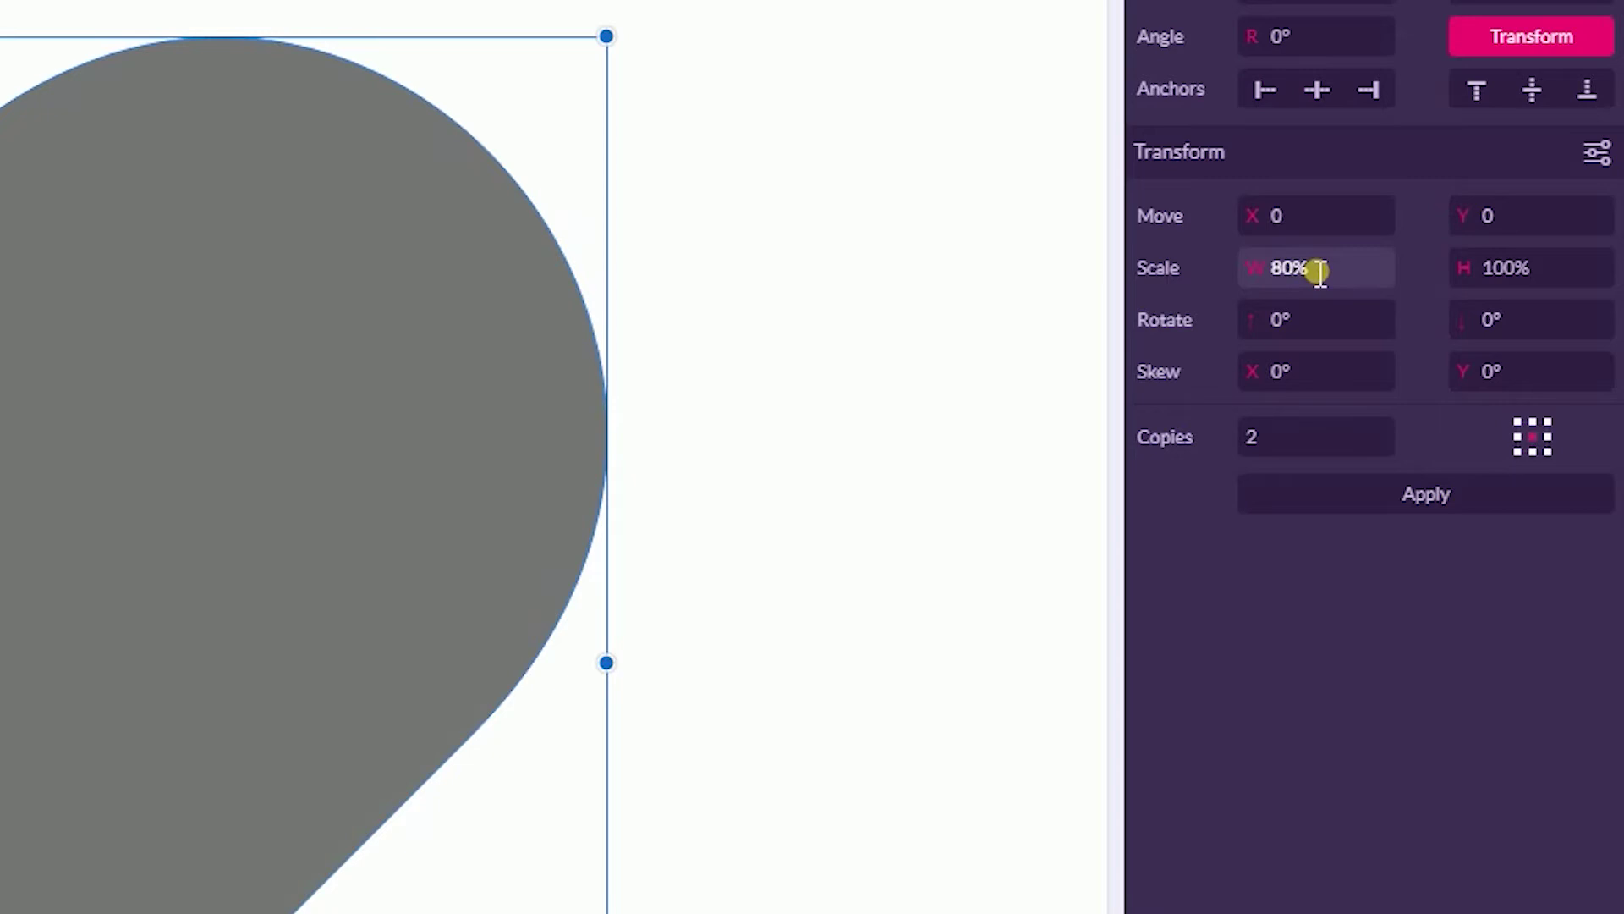
click(1328, 449)
key(BackSpace)
text(3)
click(1347, 499)
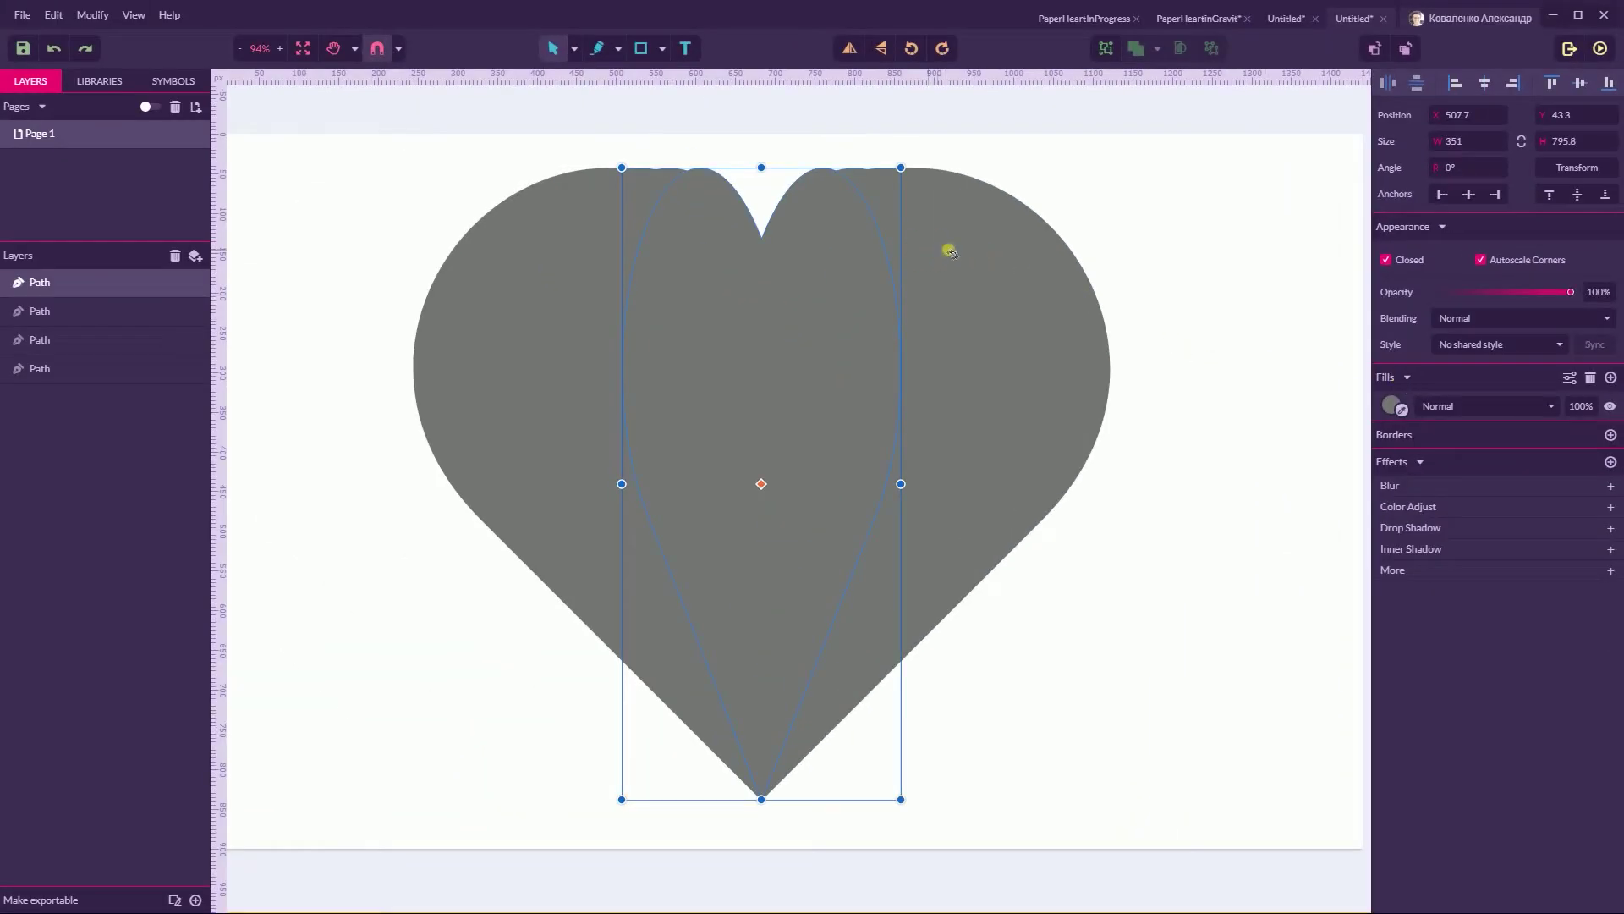
Give the third heart layer a lighter grey fill (#A29E9E)
click(575, 48)
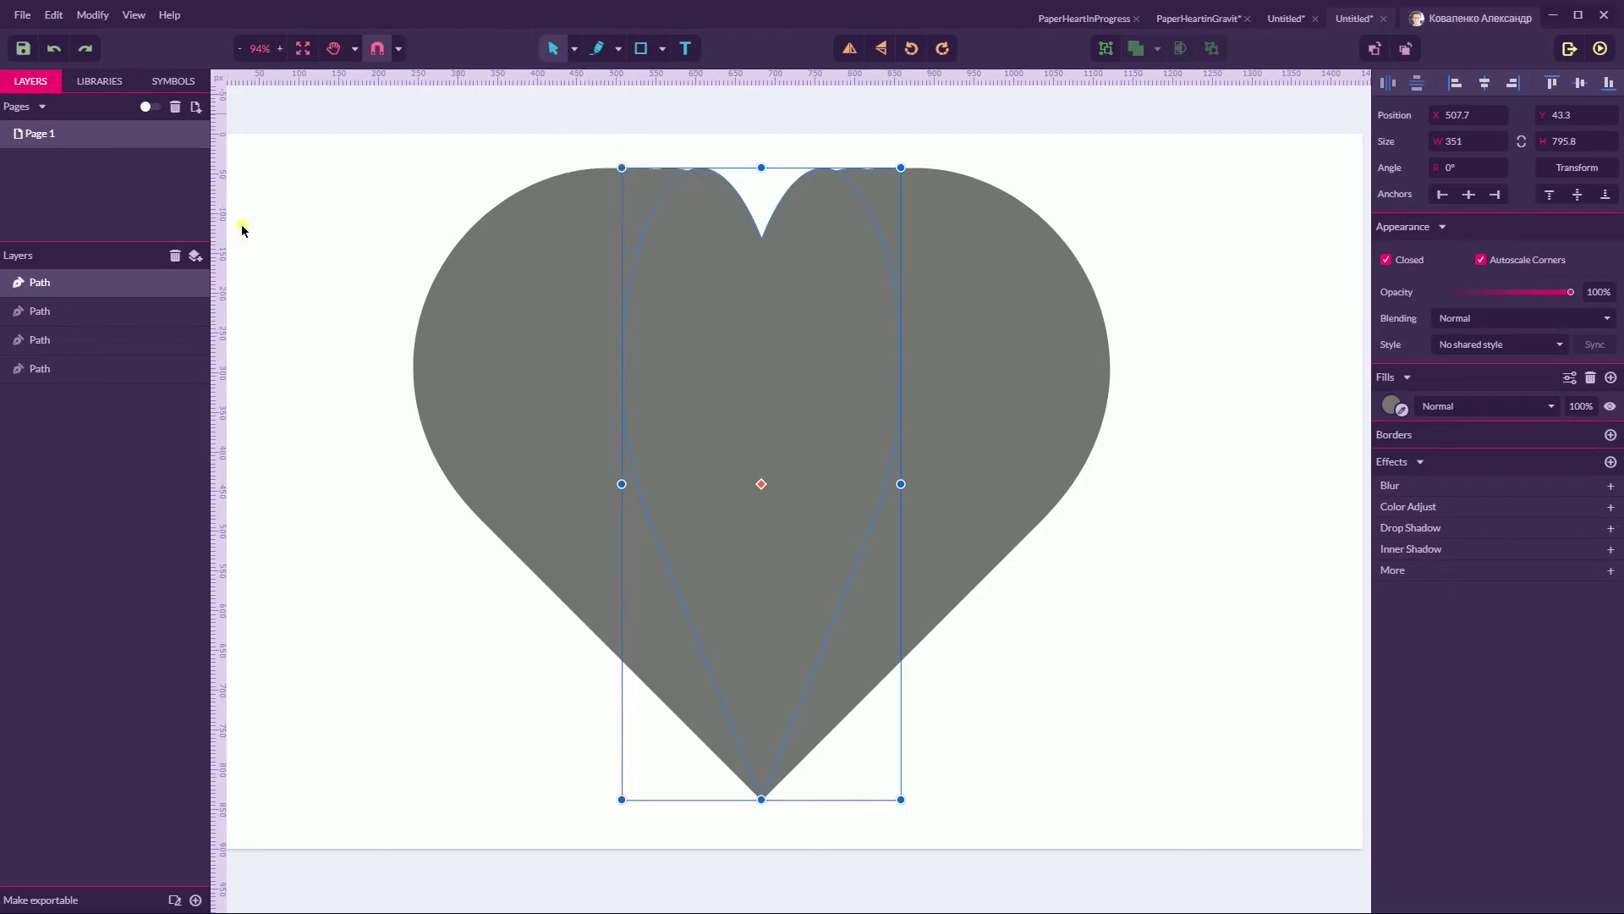
click(68, 345)
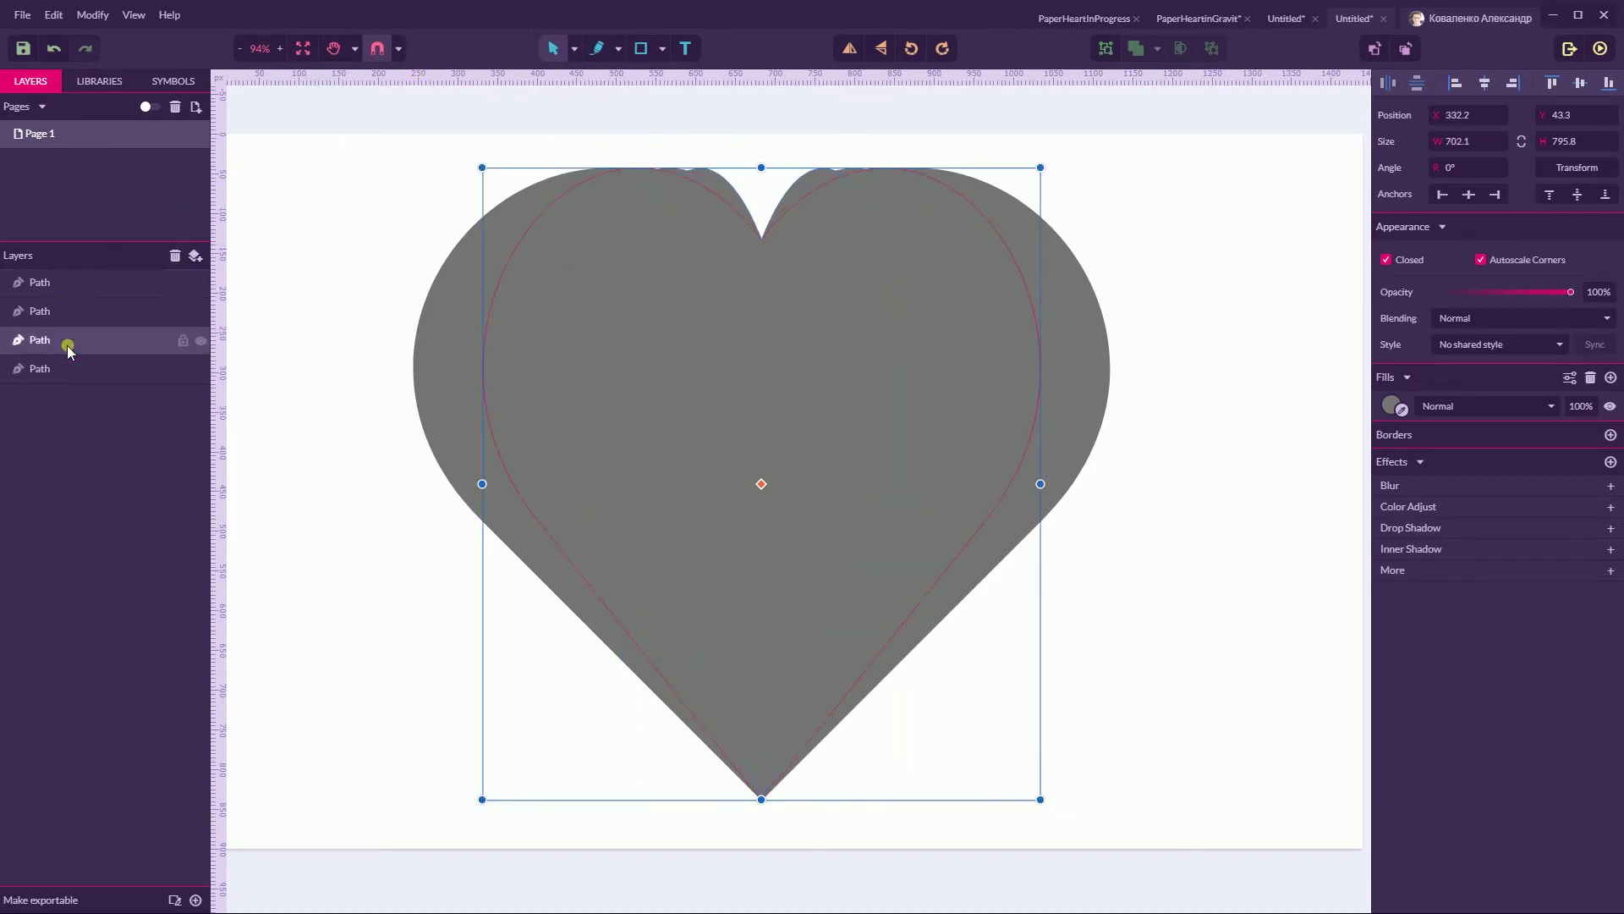
click(1401, 409)
click(1392, 406)
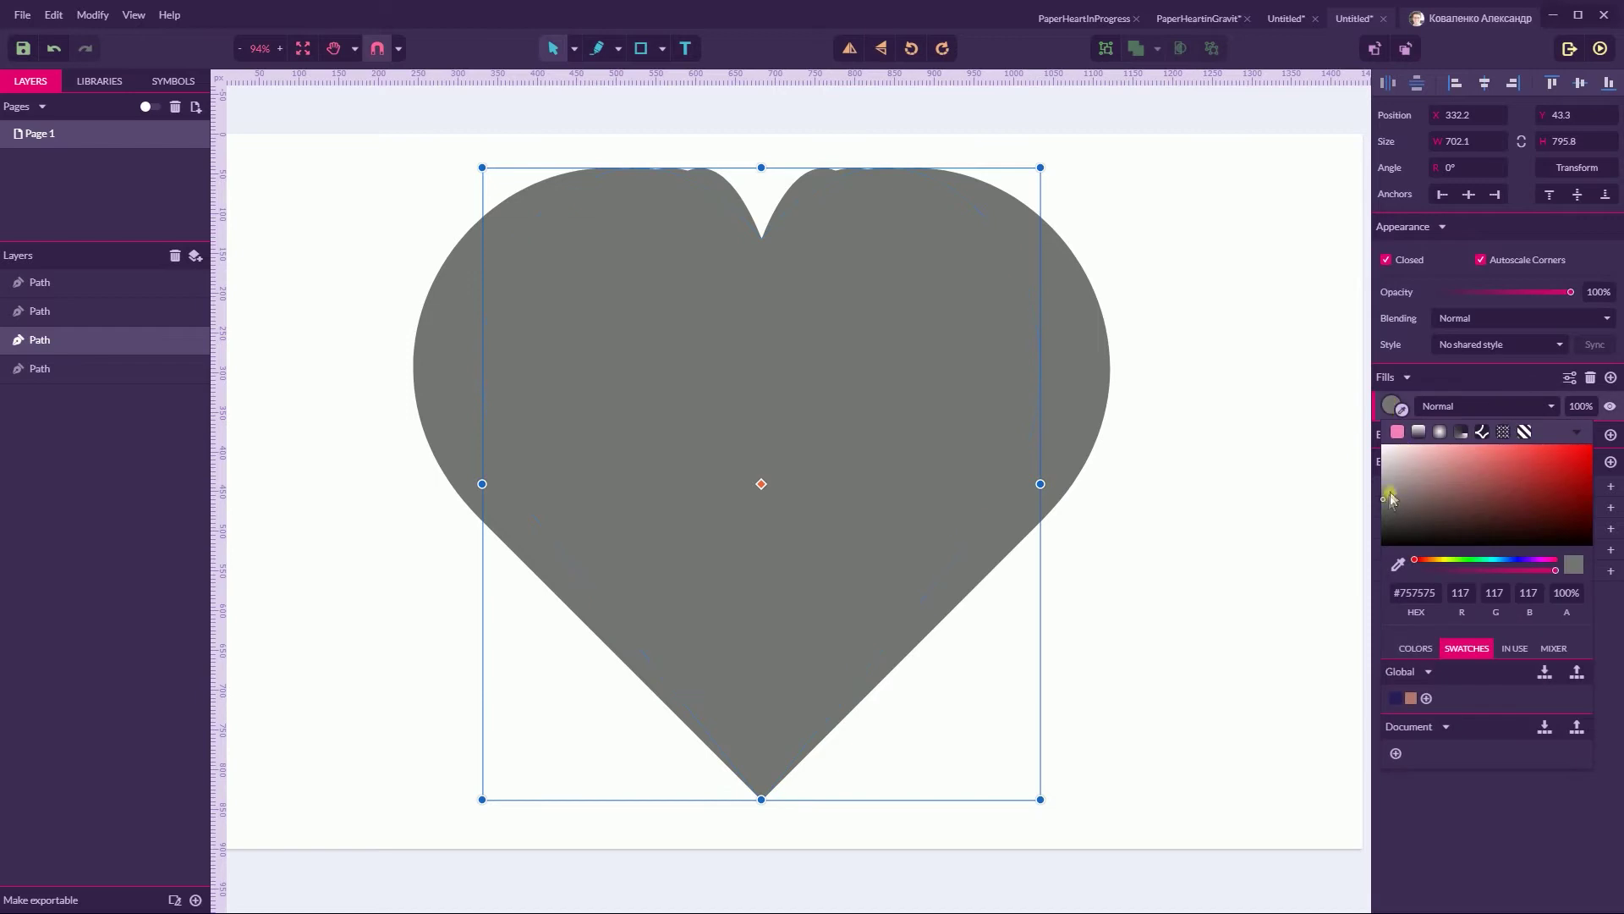
click(1383, 483)
click(970, 349)
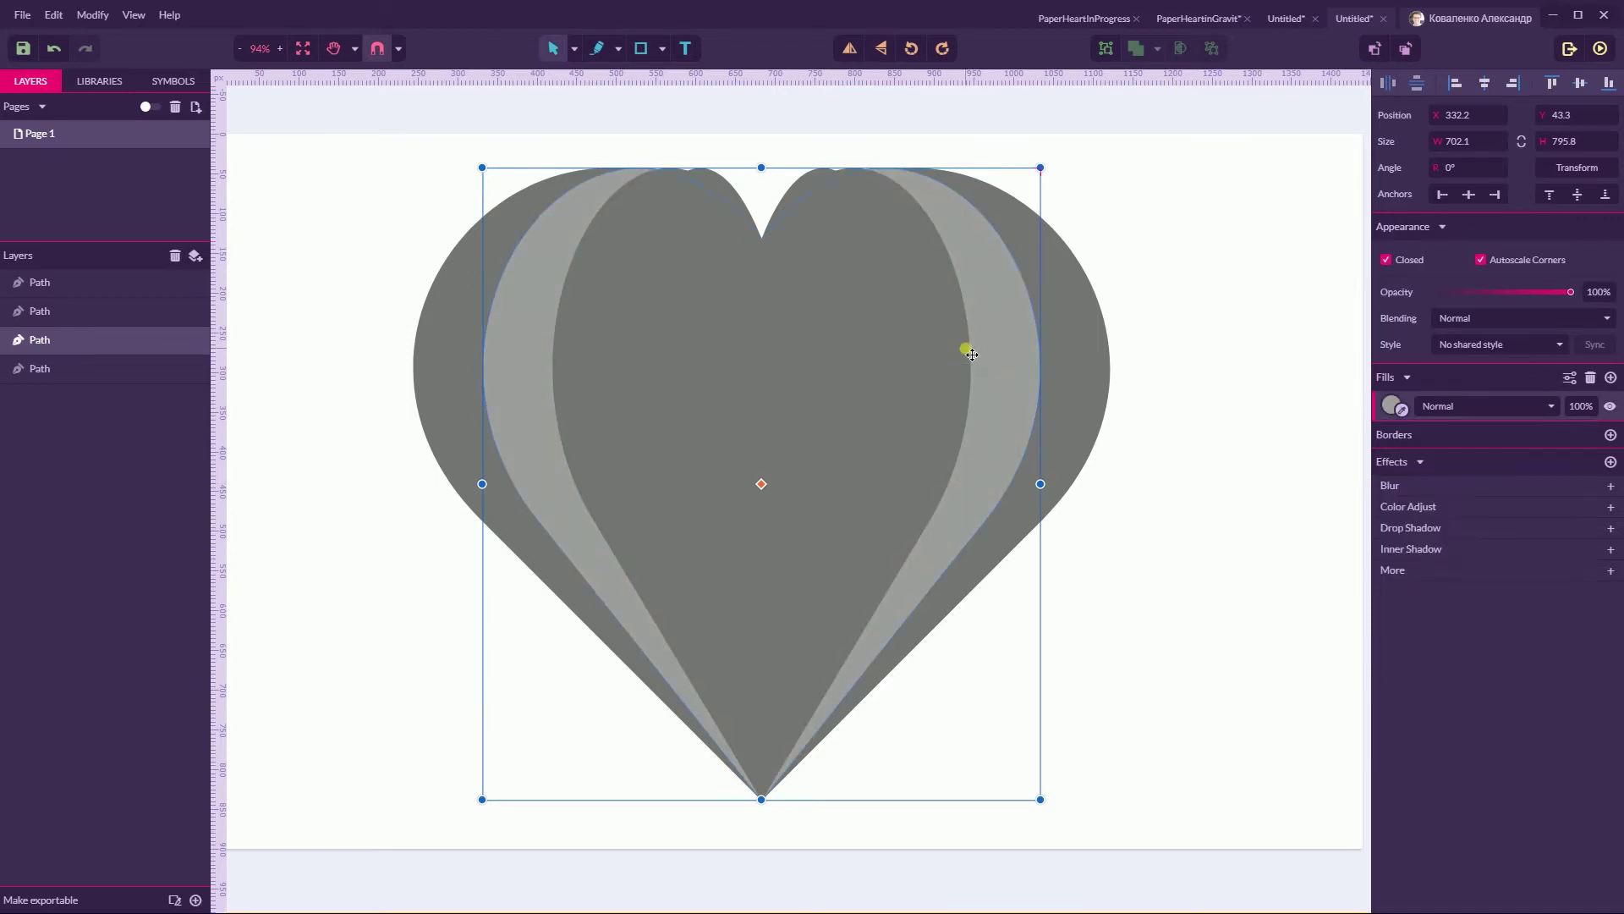
Lighten the second heart layer's fill to light grey (#C1C1C1)
click(95, 310)
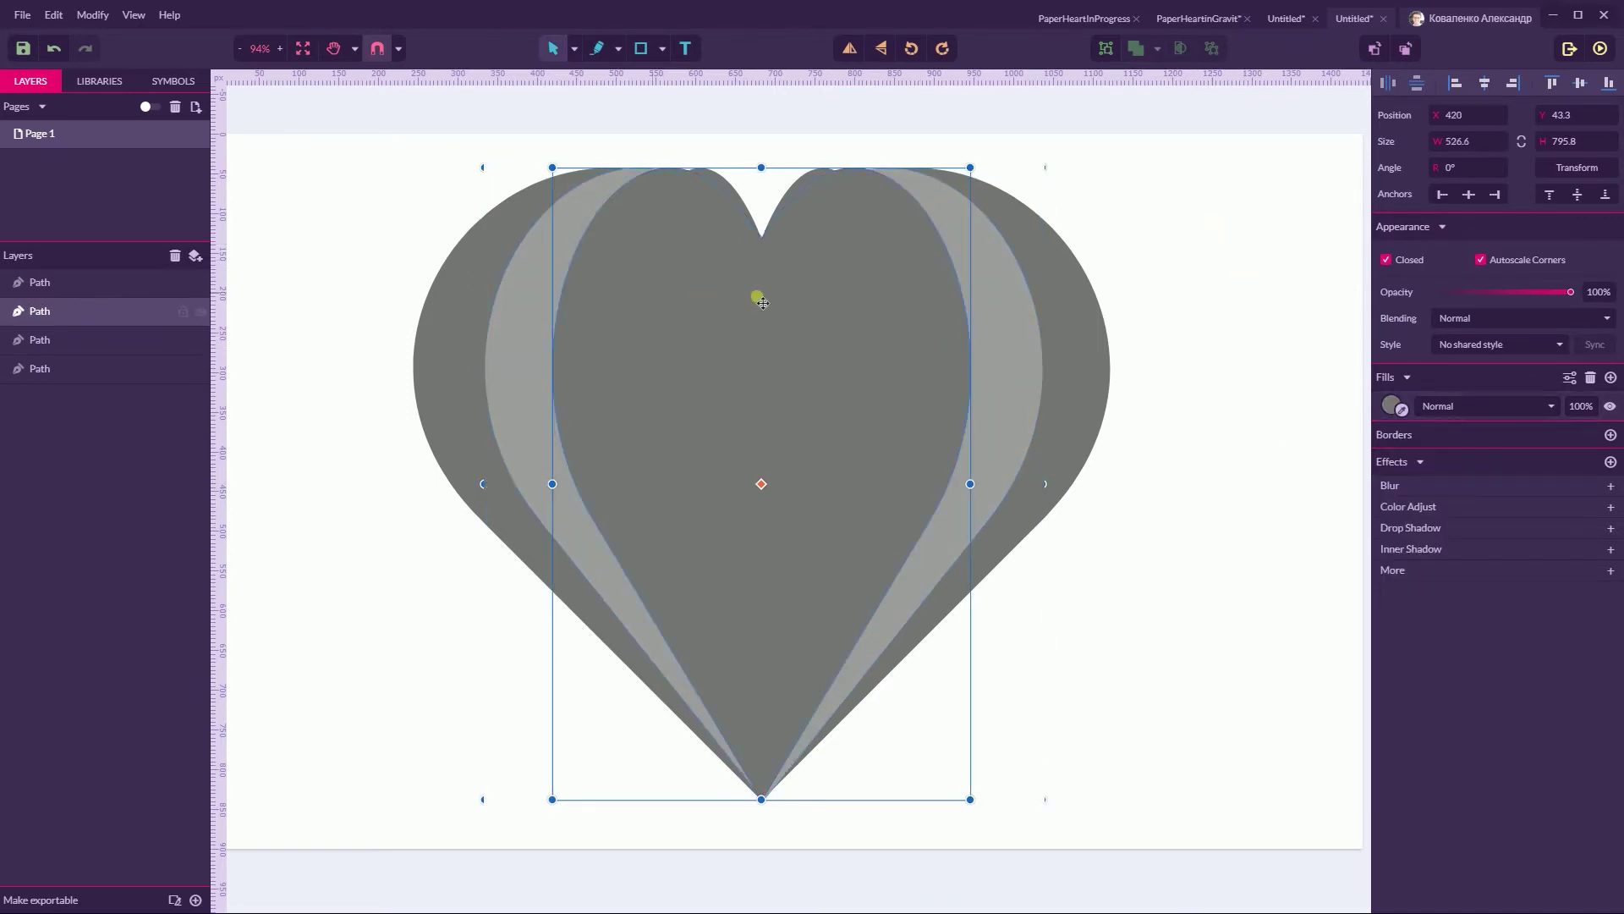
click(1385, 406)
click(1384, 477)
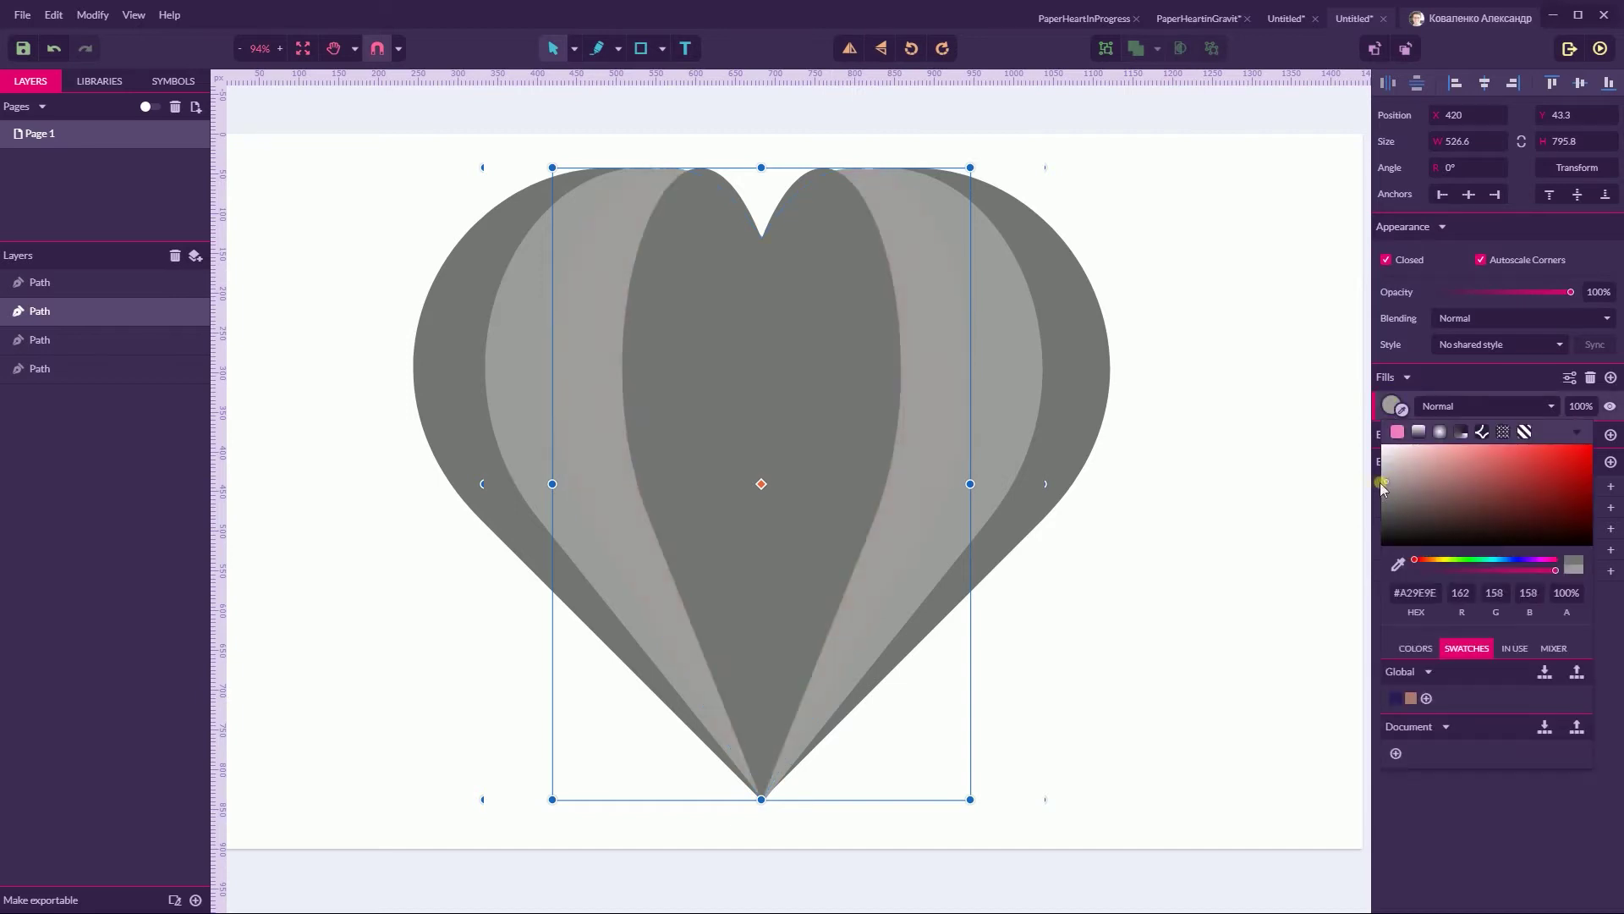
drag(1362, 482, 1367, 471)
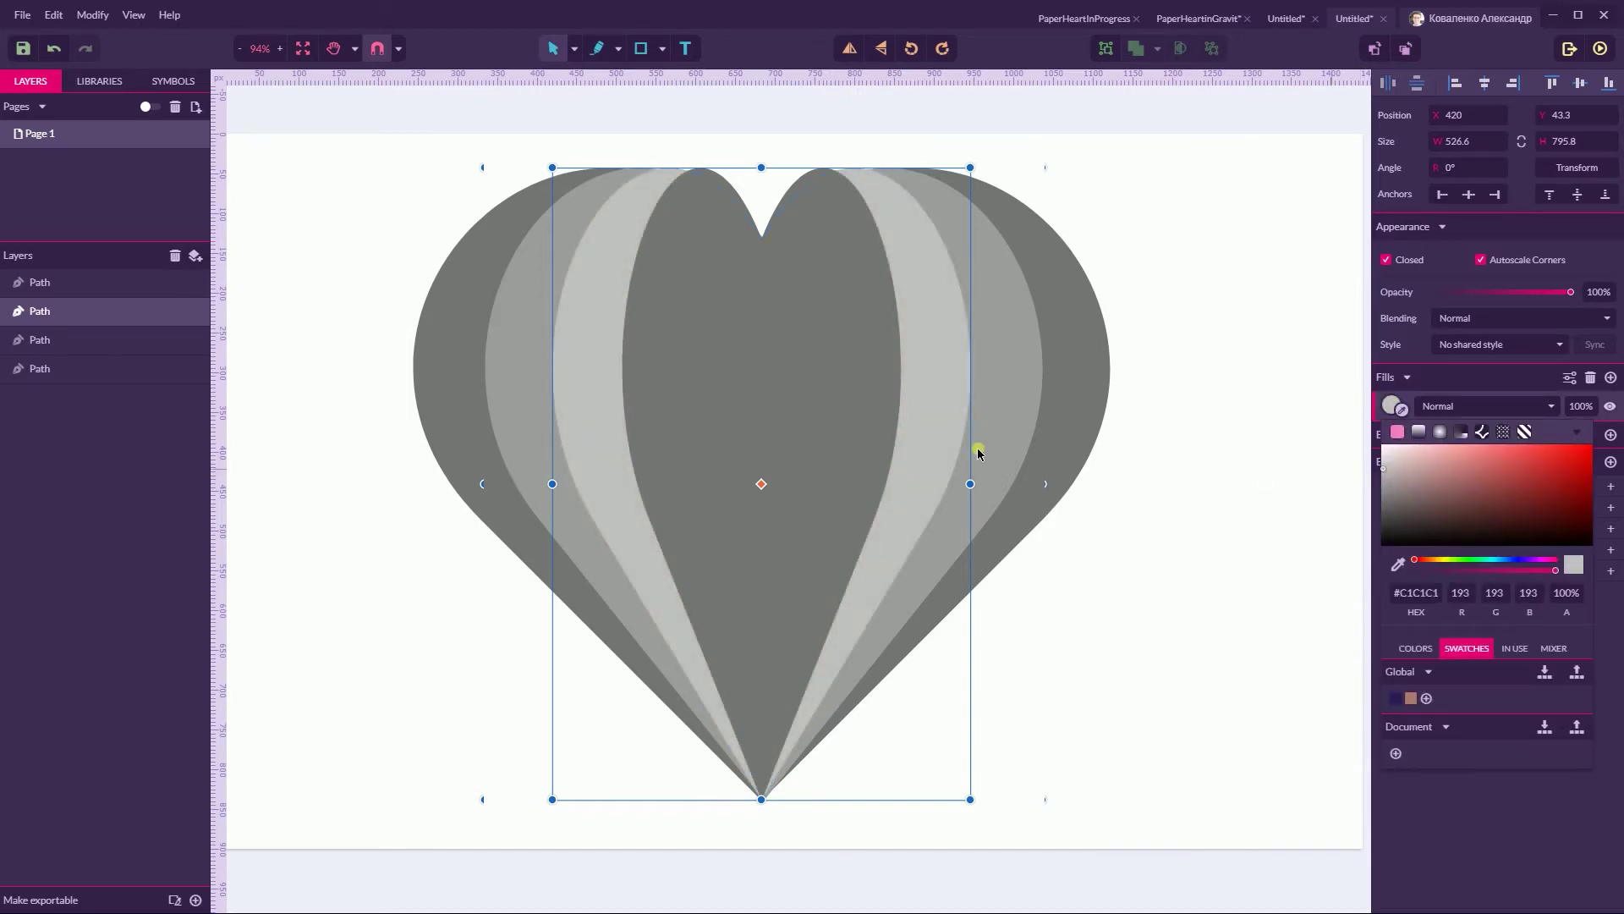
click(125, 301)
Make the innermost heart layer's fill nearly white
click(49, 284)
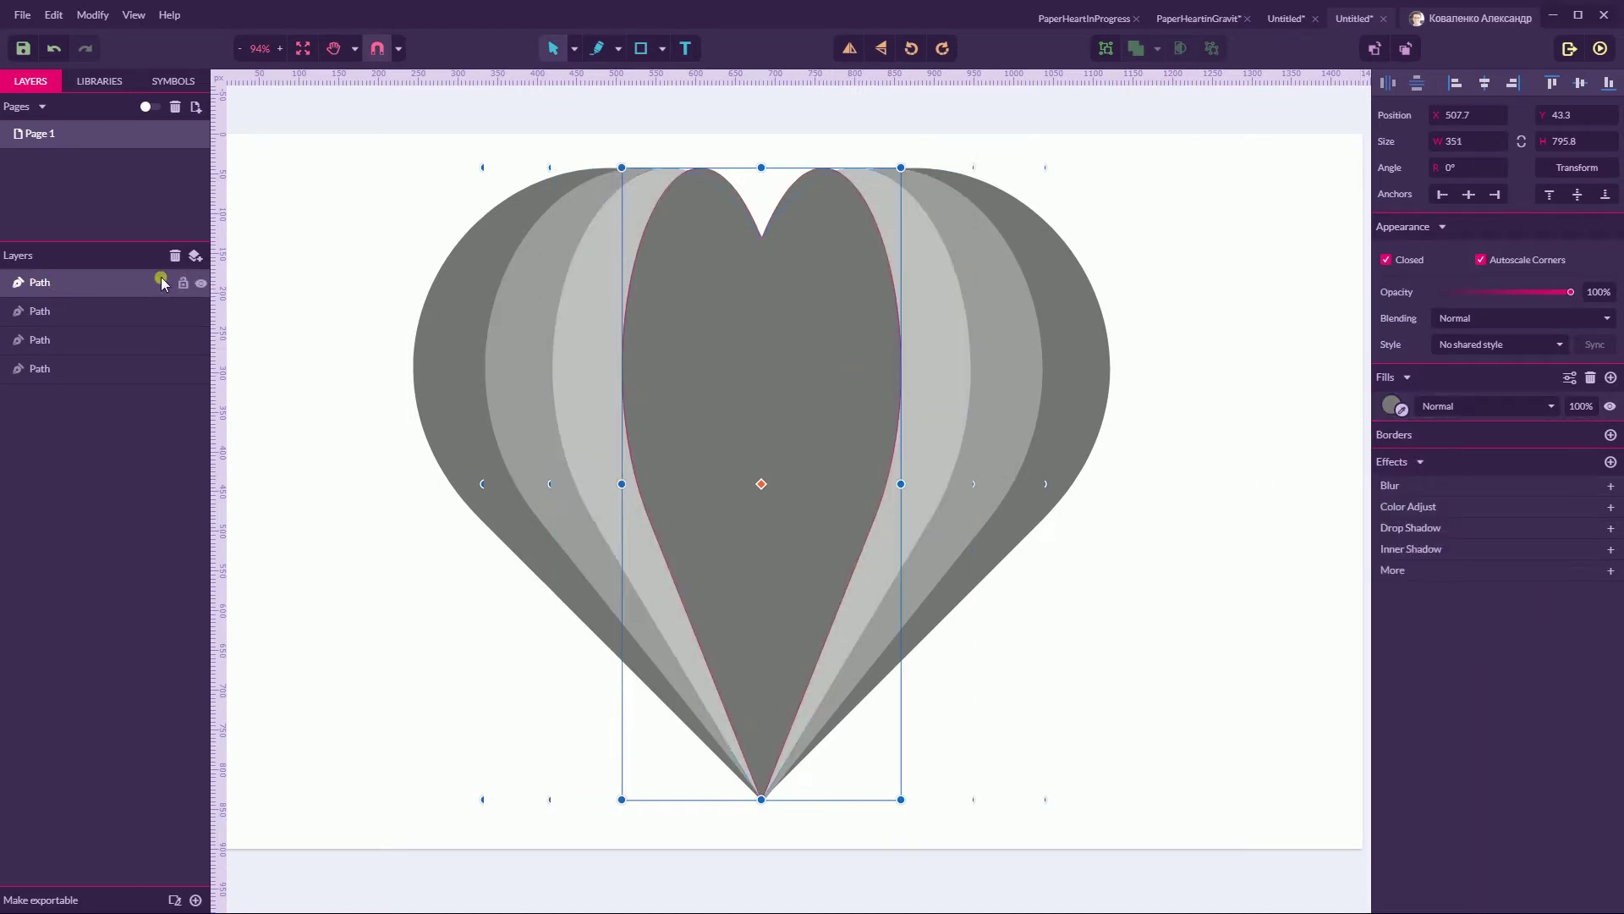
click(1392, 406)
click(1384, 448)
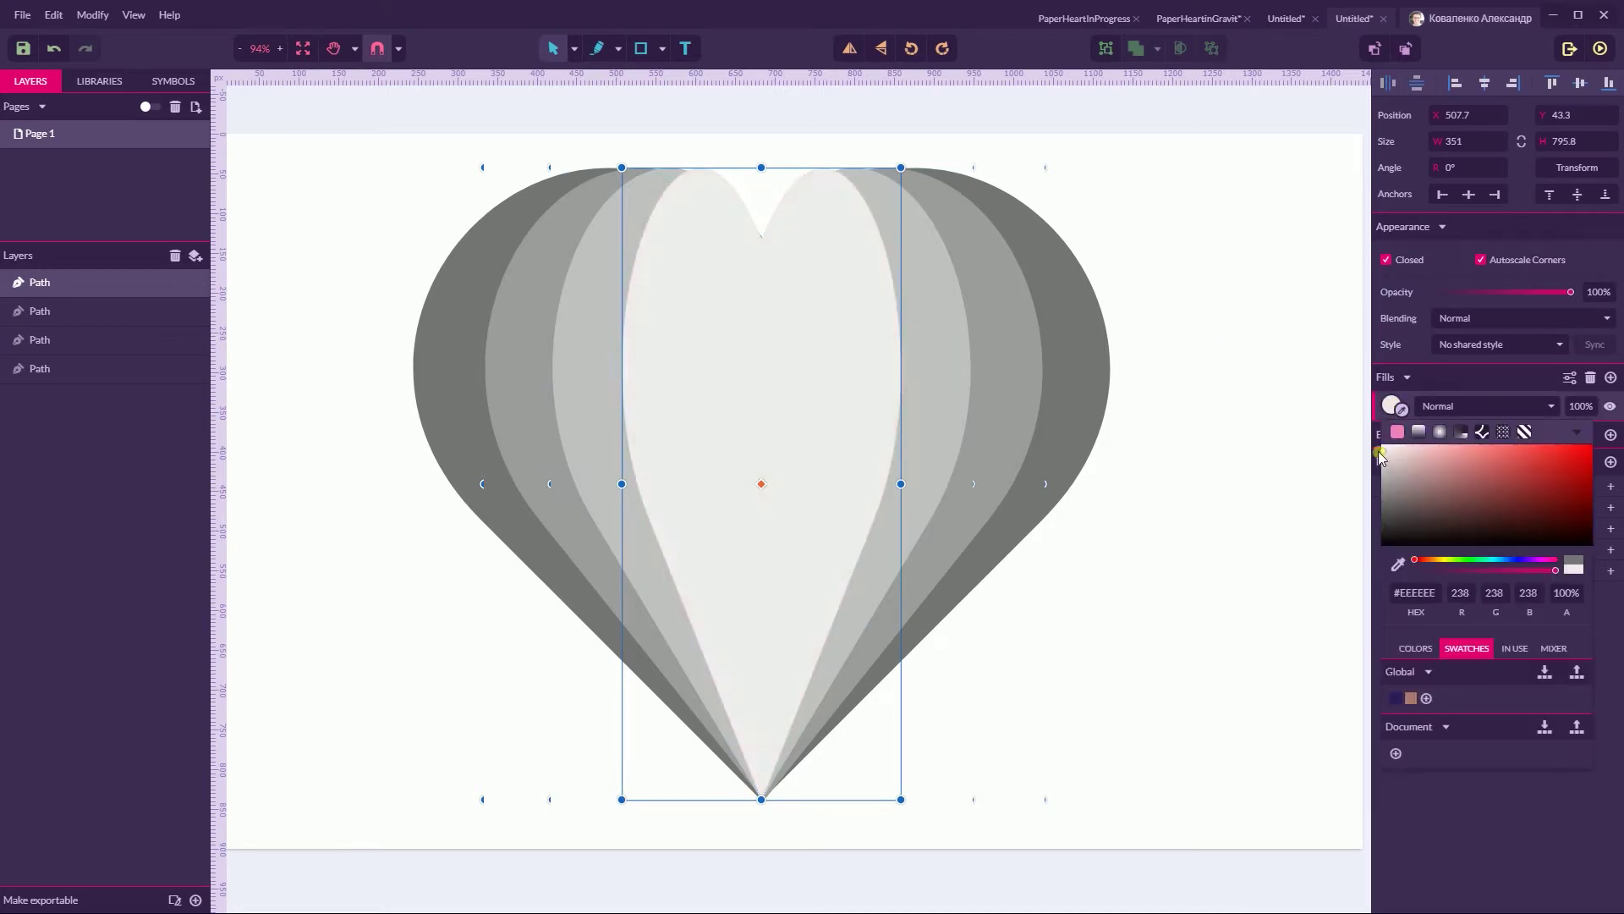
click(1104, 182)
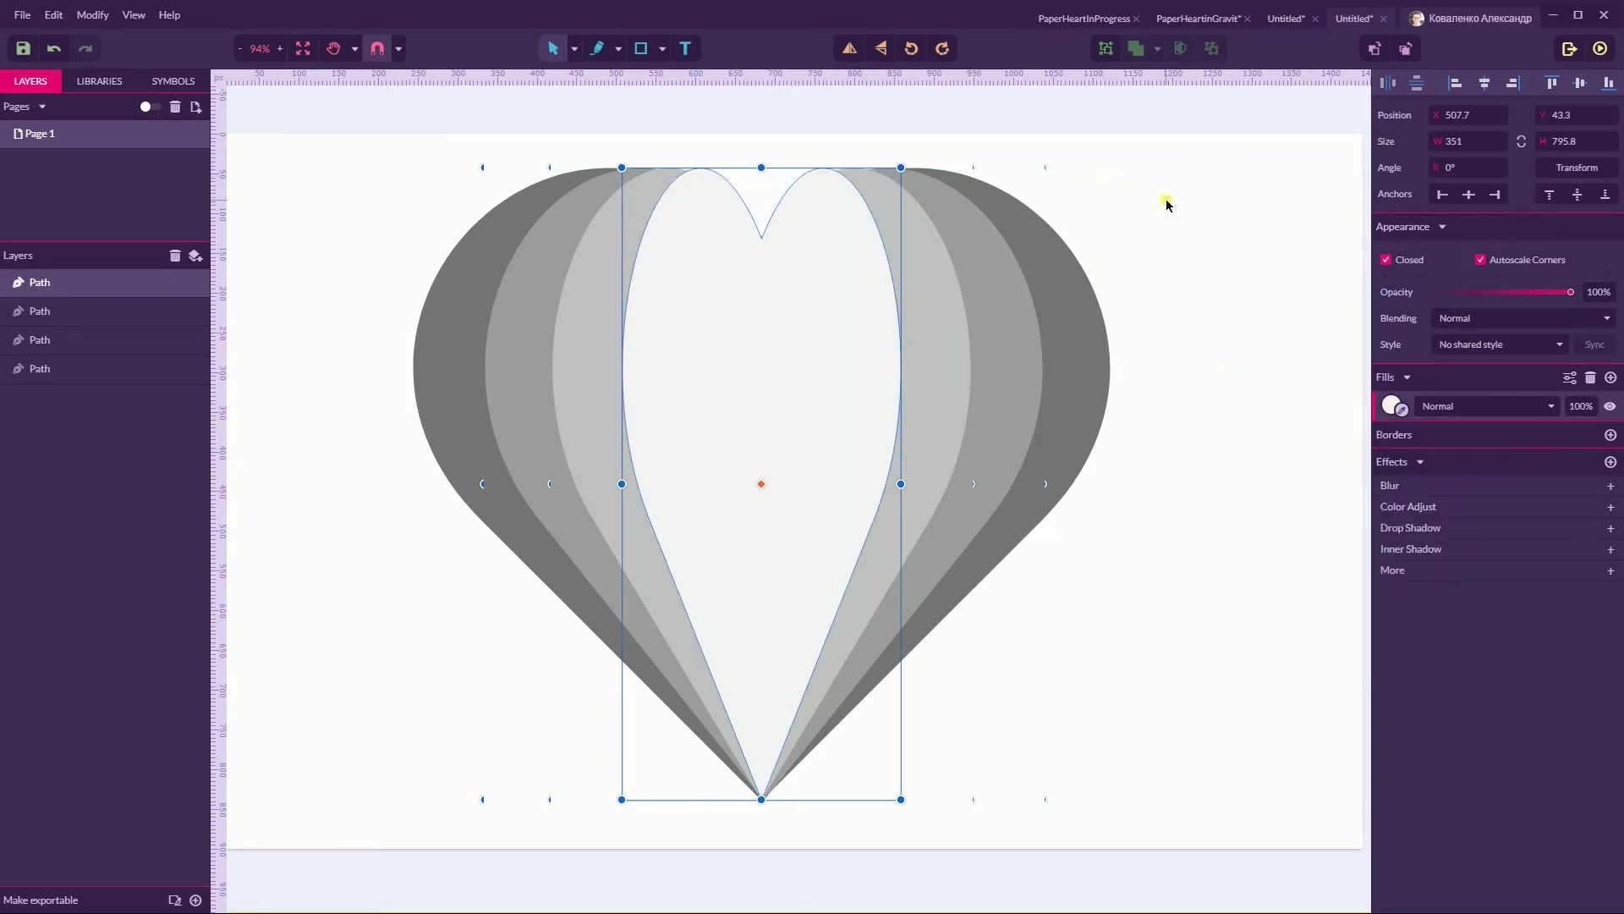
scroll(877, 152, up, 3)
Cancel an accidental drag, select the outer heart layer, and lock the three inner Path layers
scroll(877, 153, down, 2)
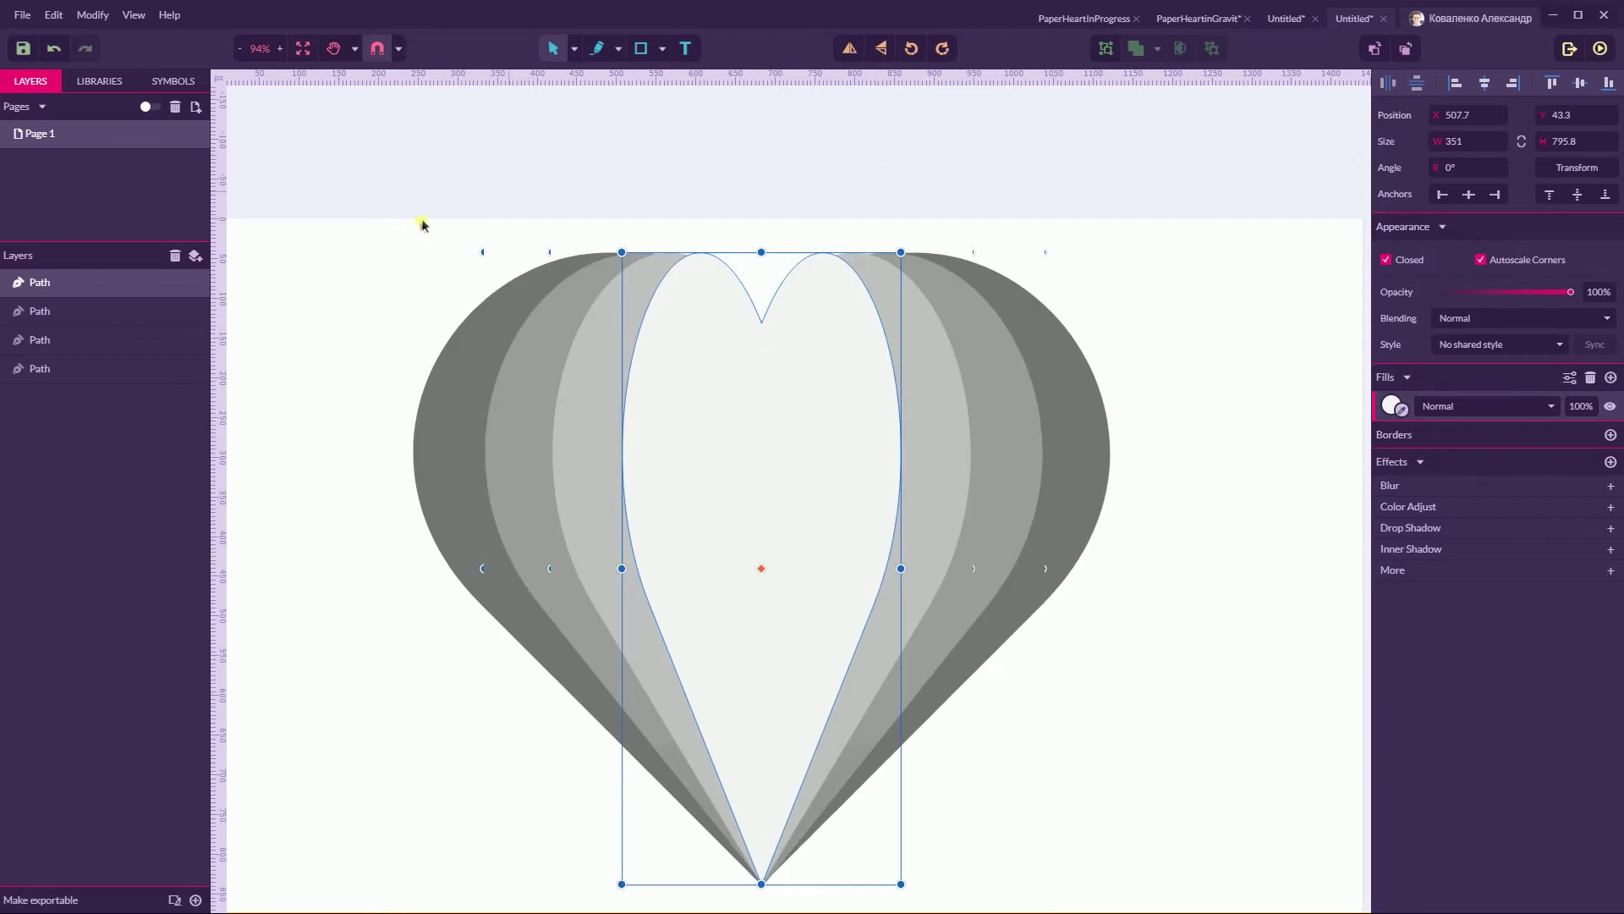
drag(776, 495, 1108, 751)
key(Escape)
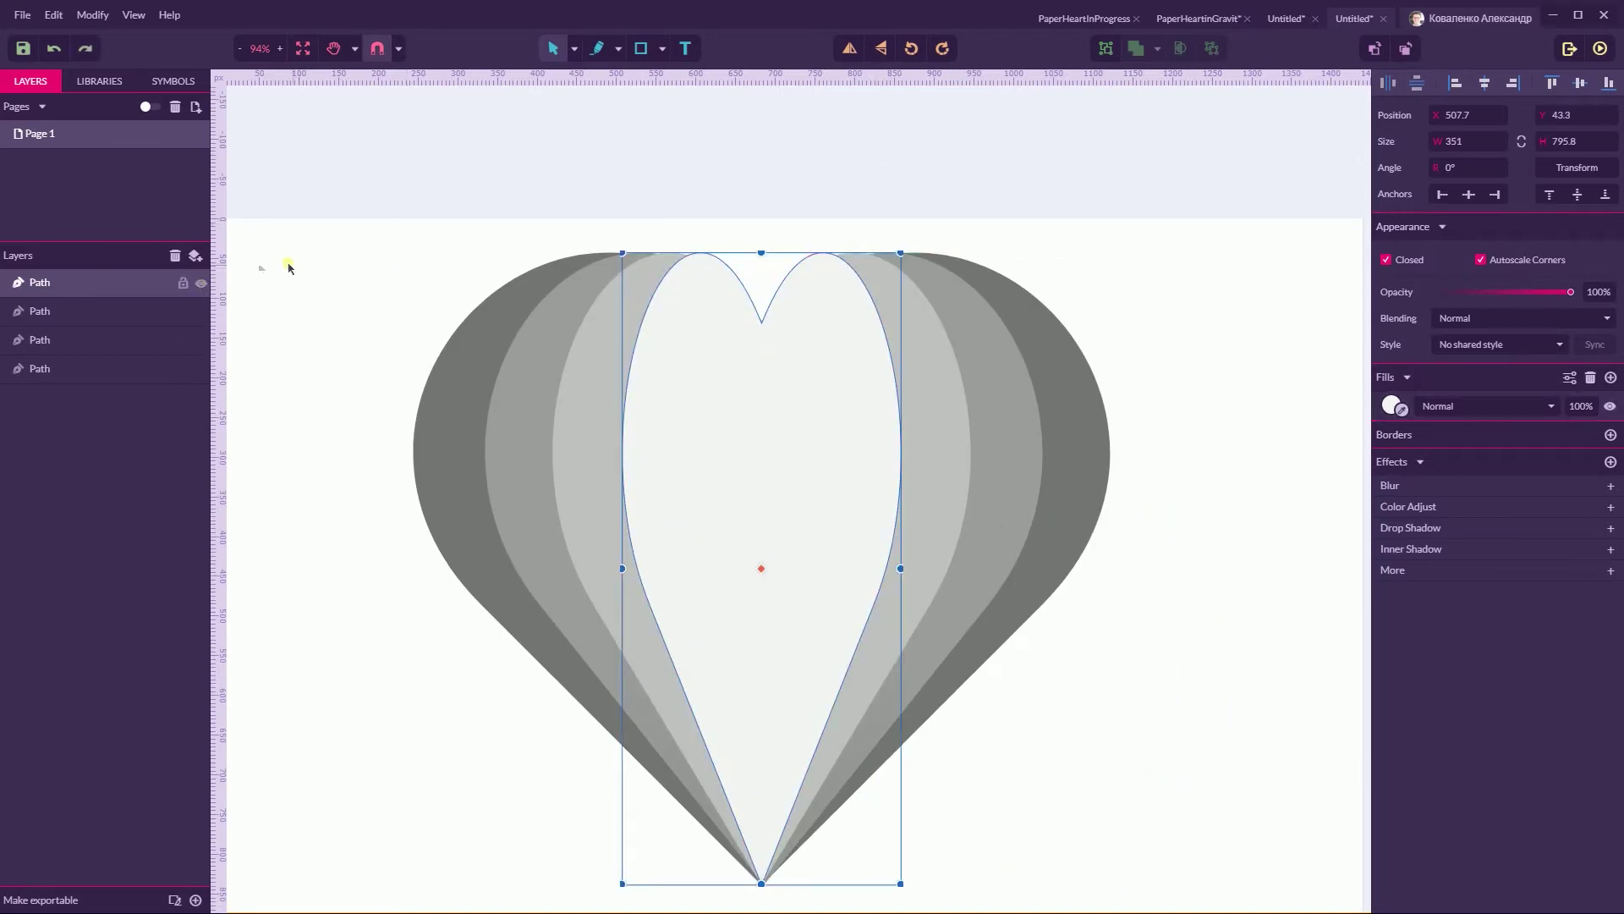
click(80, 368)
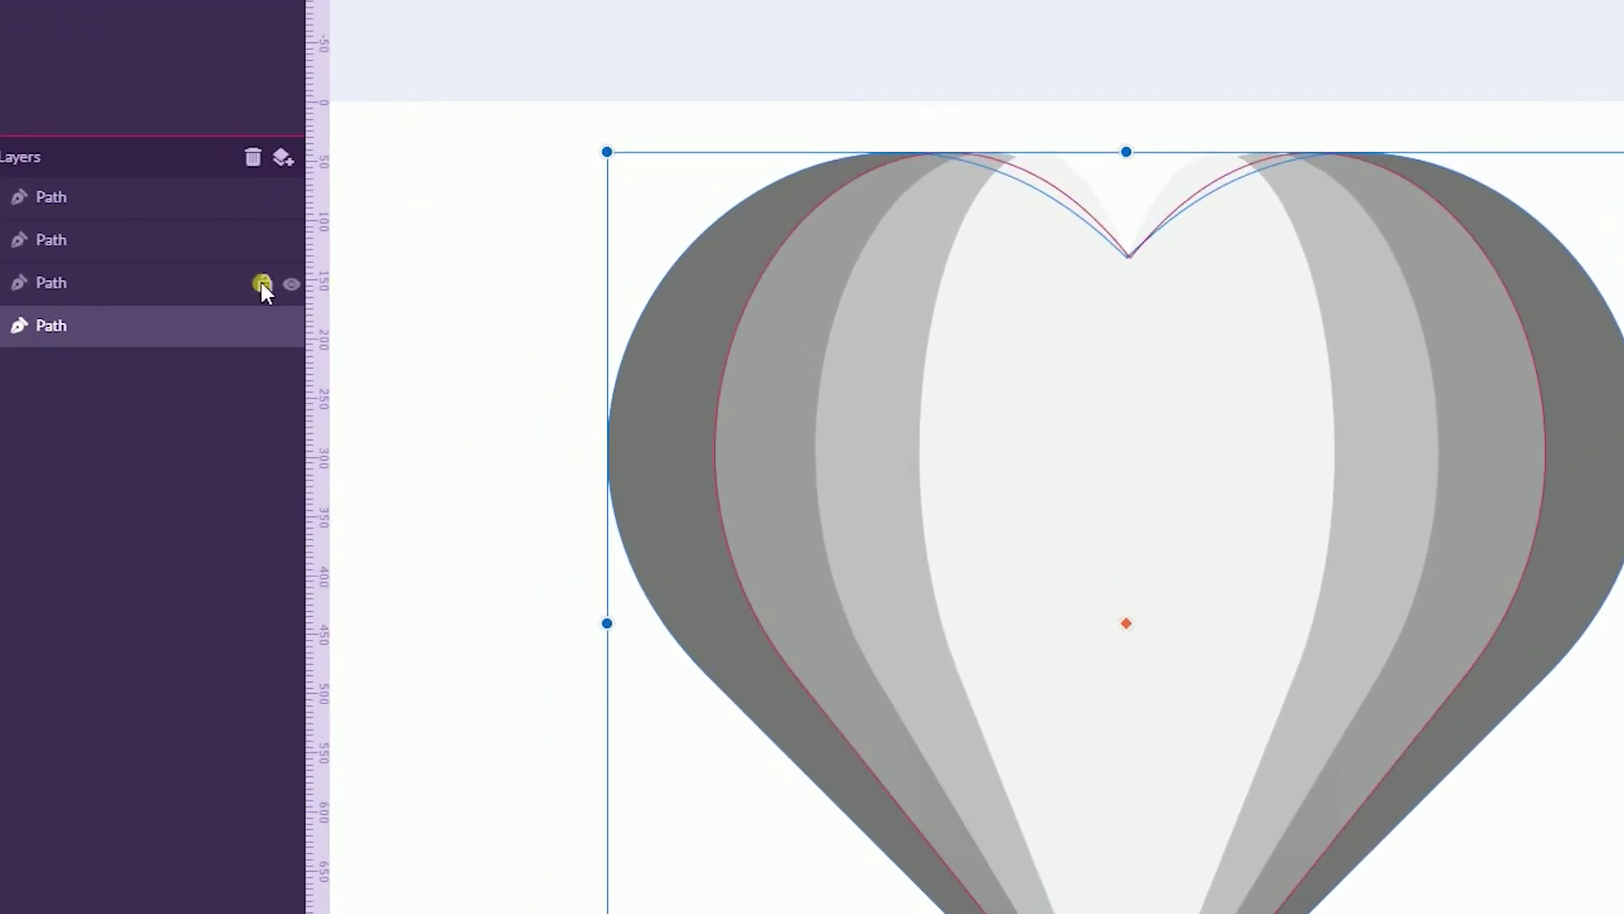
click(262, 283)
click(264, 200)
click(264, 241)
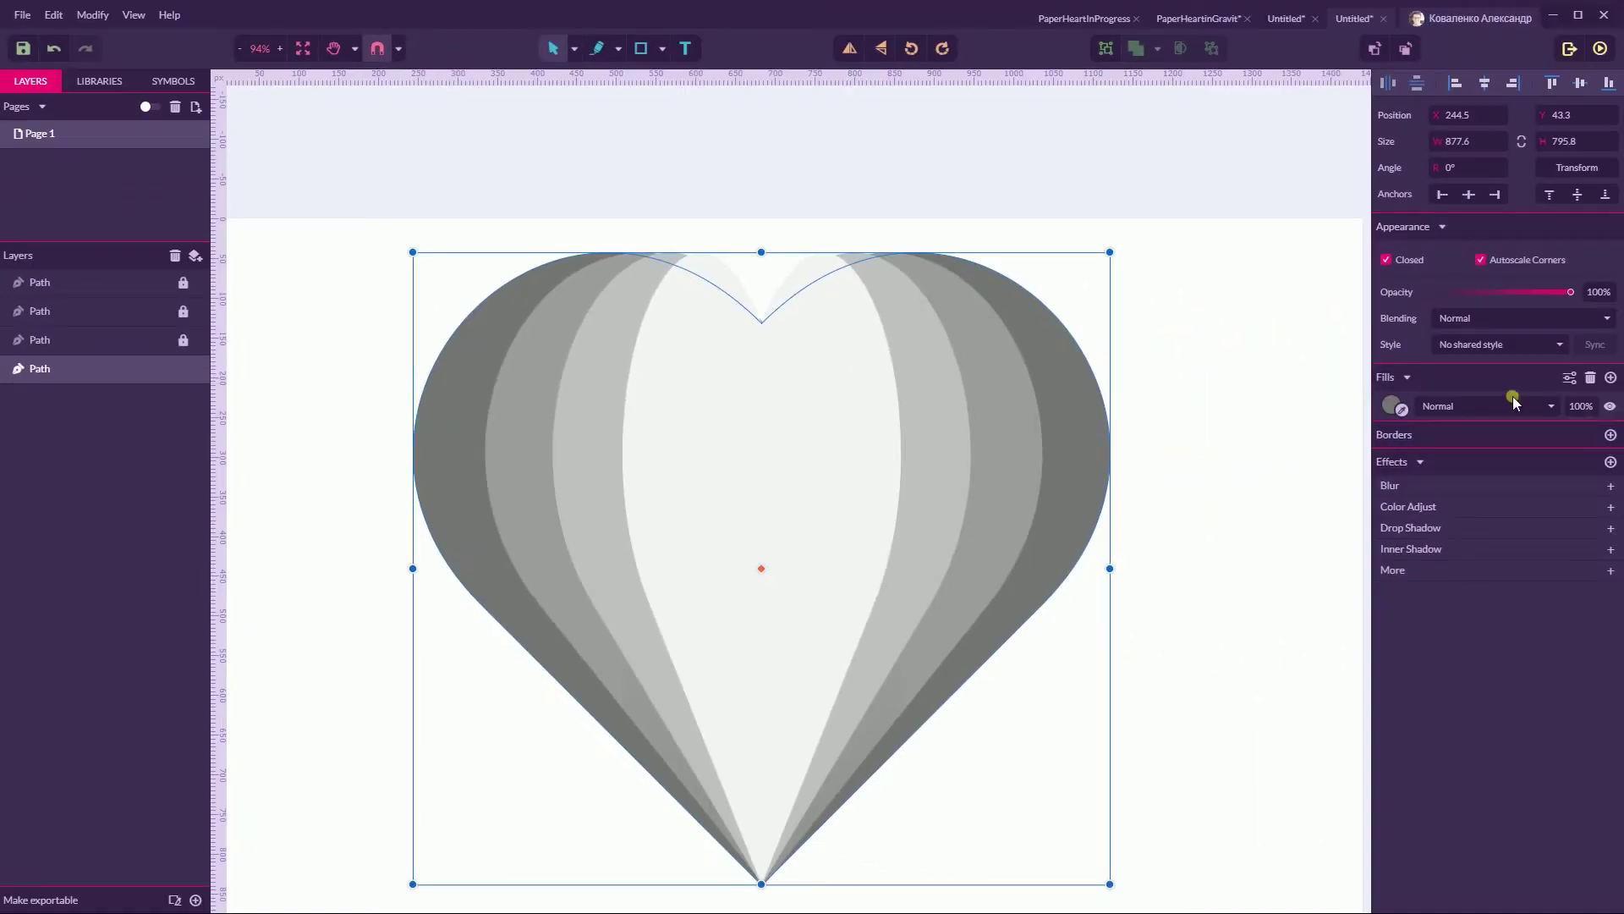
click(1389, 407)
Give the outer heart a red linear gradient fill, undoing a stray stop removal
click(1401, 463)
click(1401, 409)
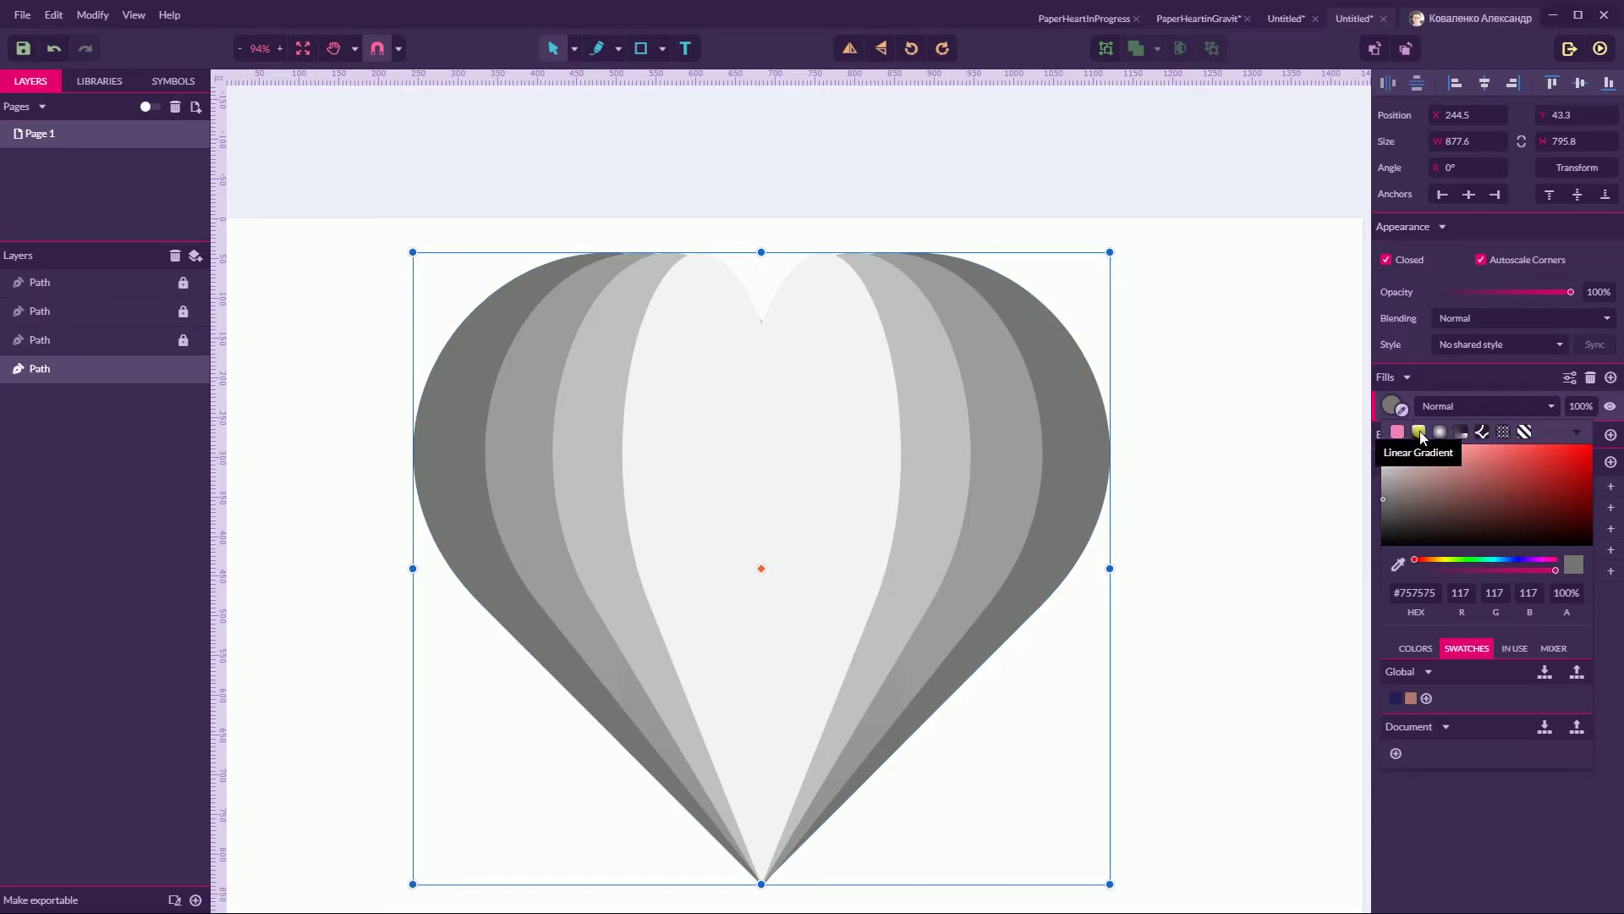
click(1419, 433)
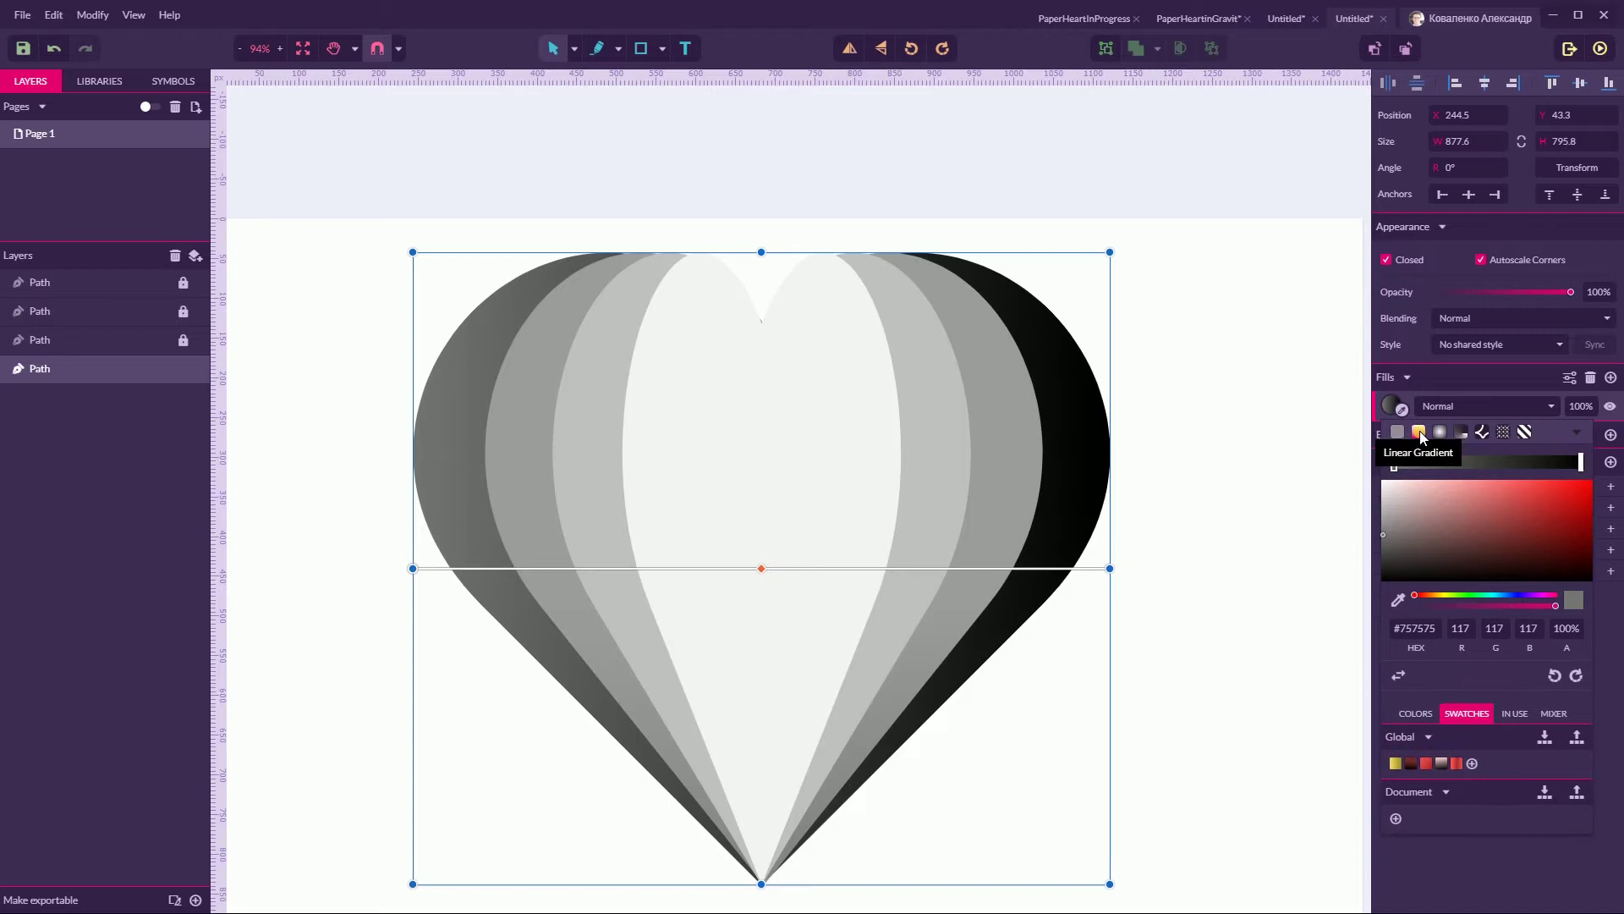
click(1457, 765)
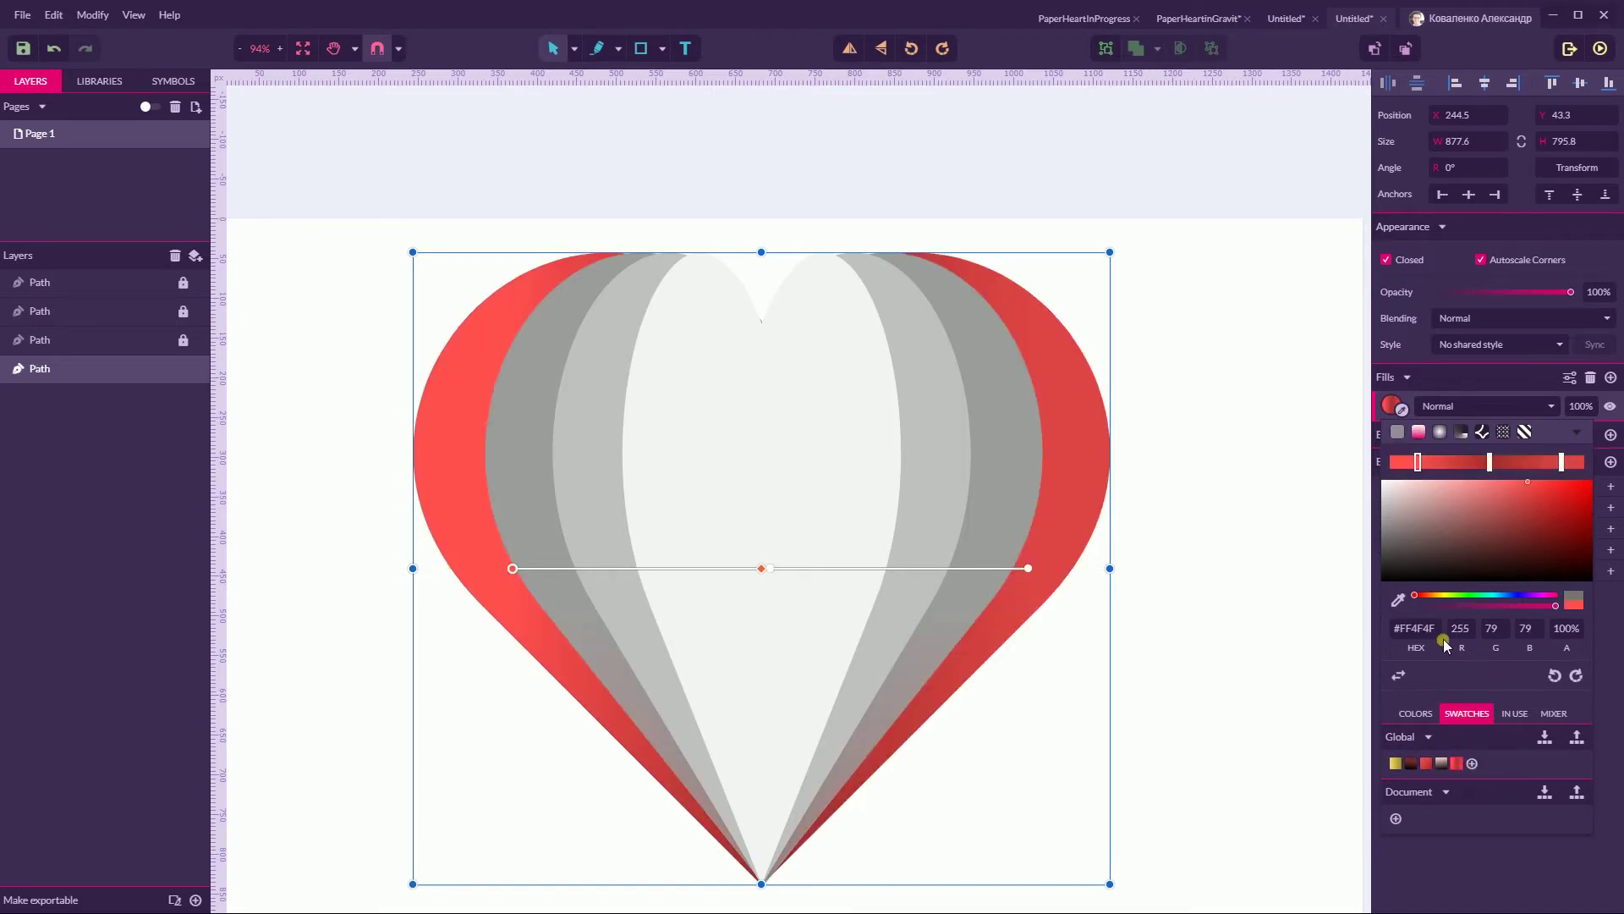
drag(1417, 465, 1387, 477)
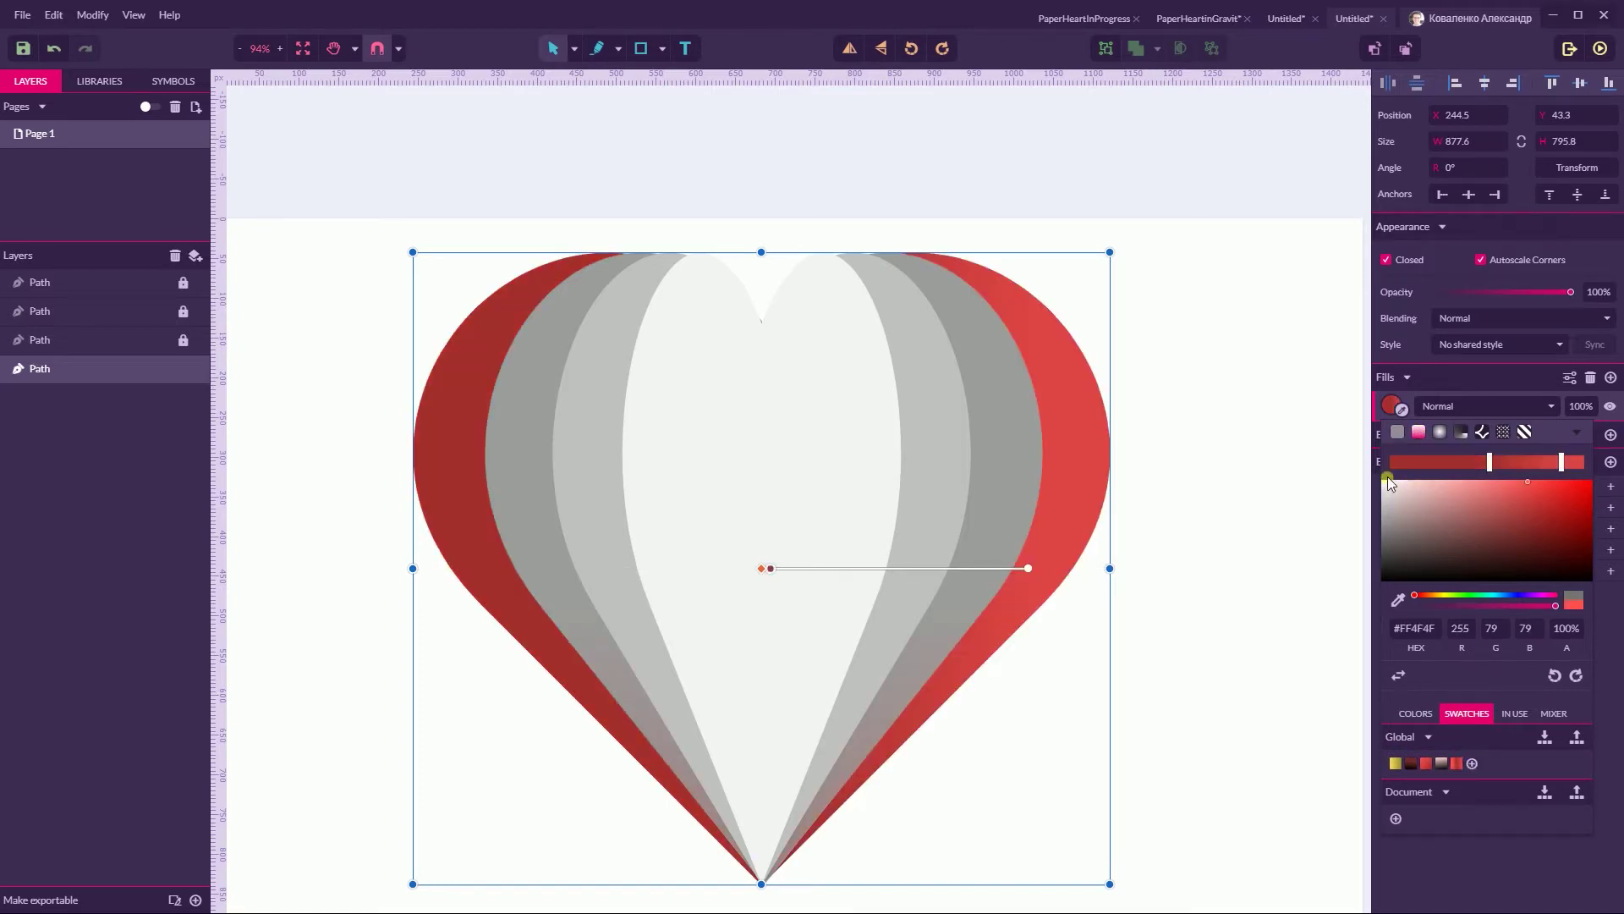
key(ctrl+z)
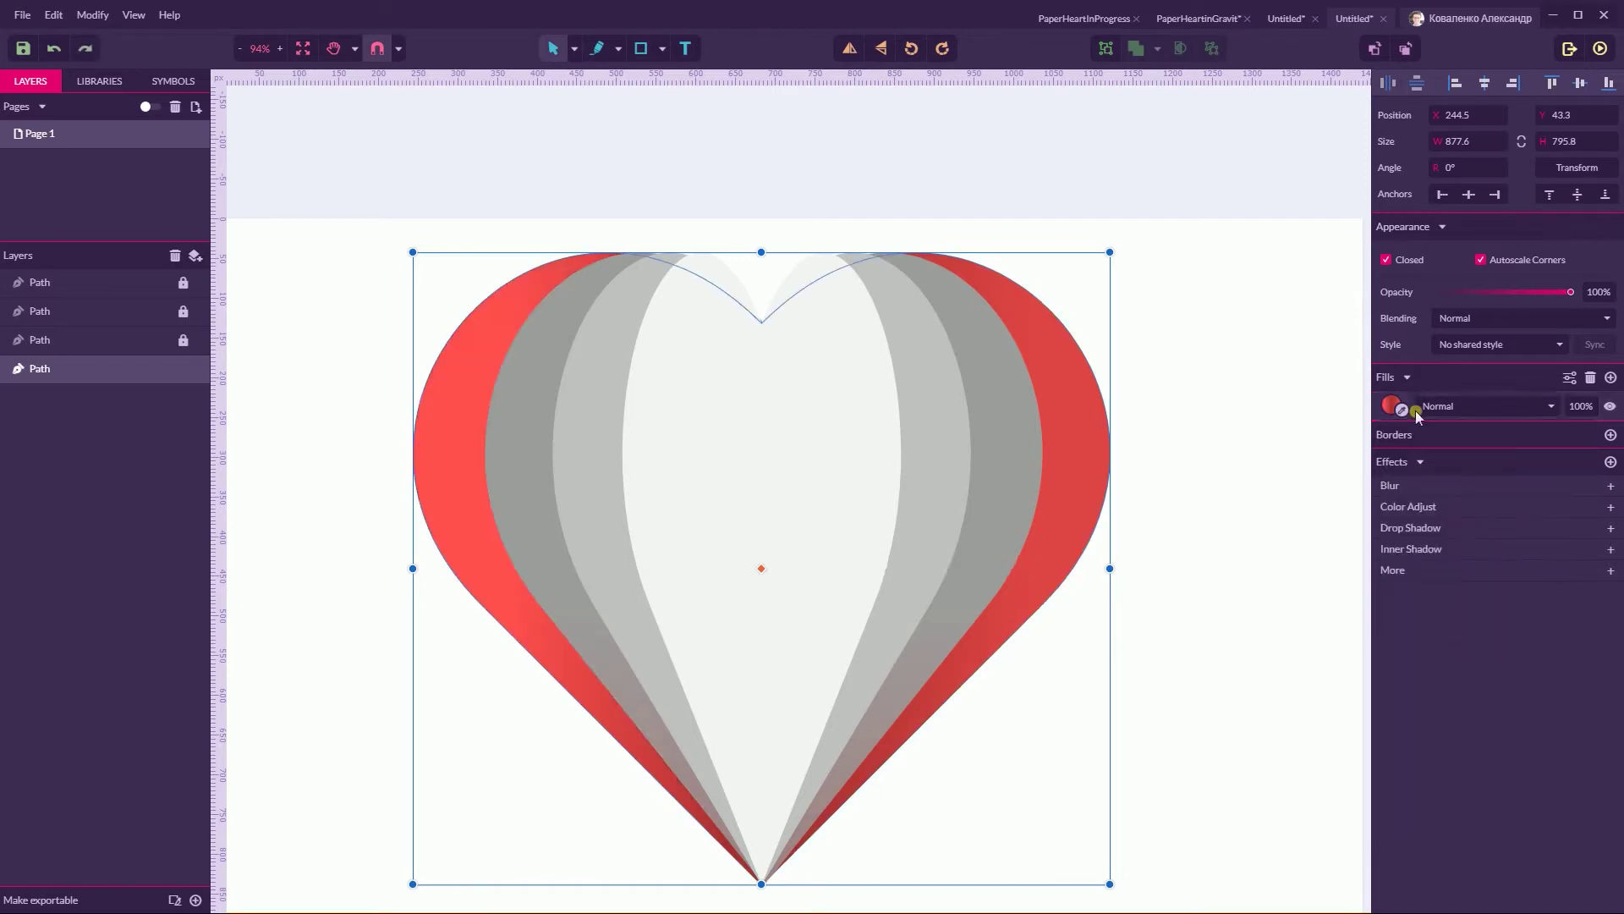
Drag the right gradient stop to the bar's end and select the middle stop
click(1391, 406)
drag(1440, 474, 1391, 478)
click(1418, 463)
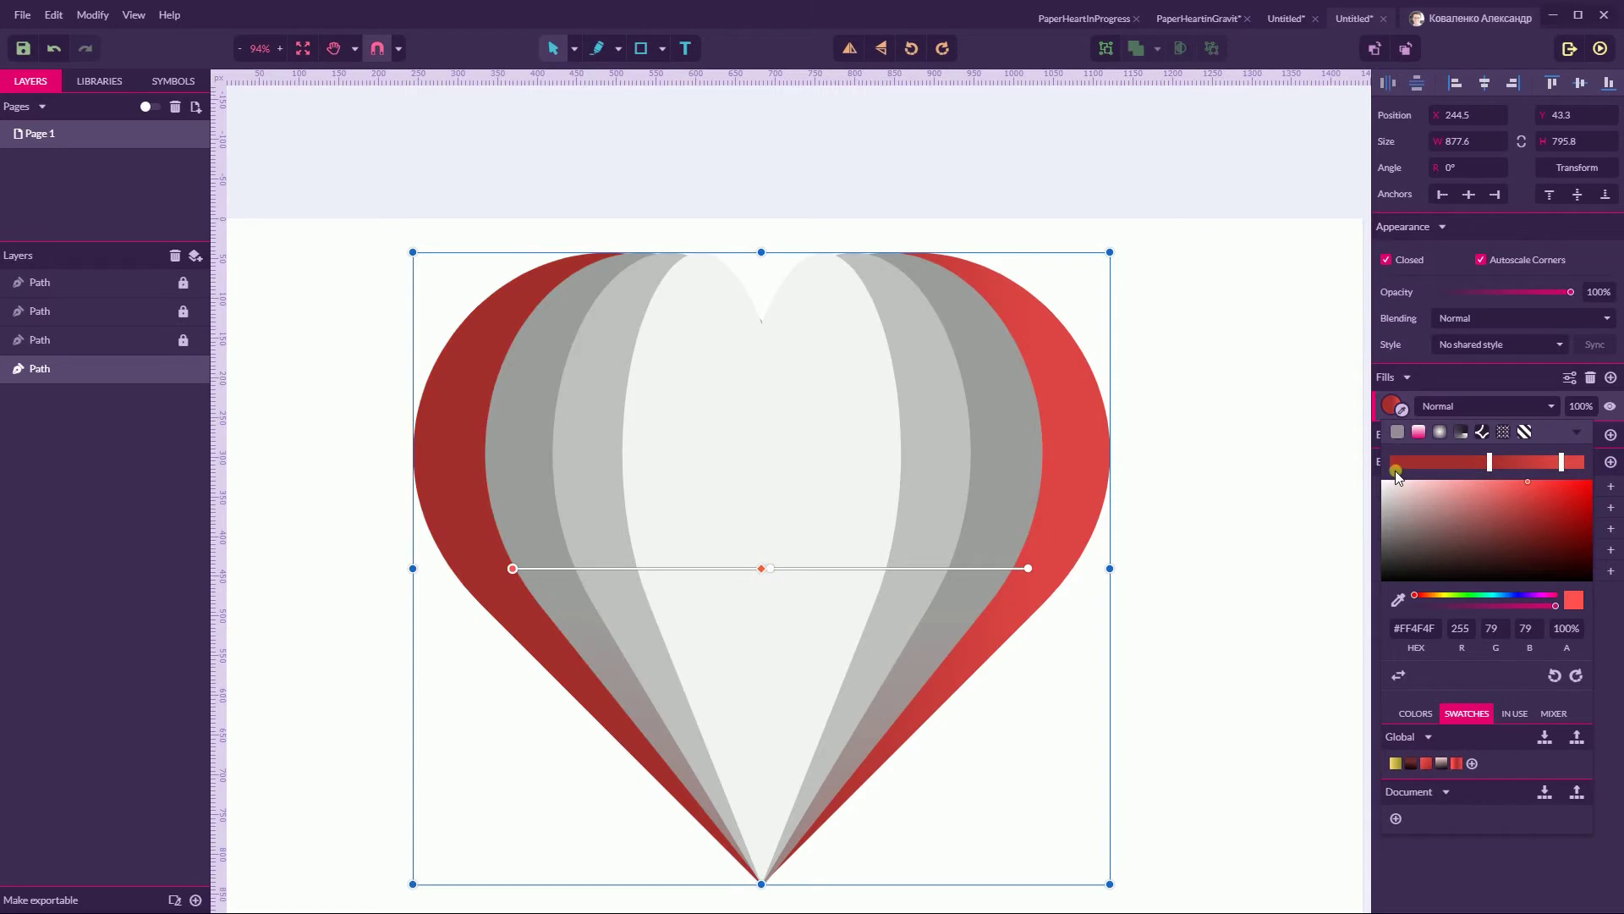
key(ctrl+z)
drag(1561, 465, 1580, 464)
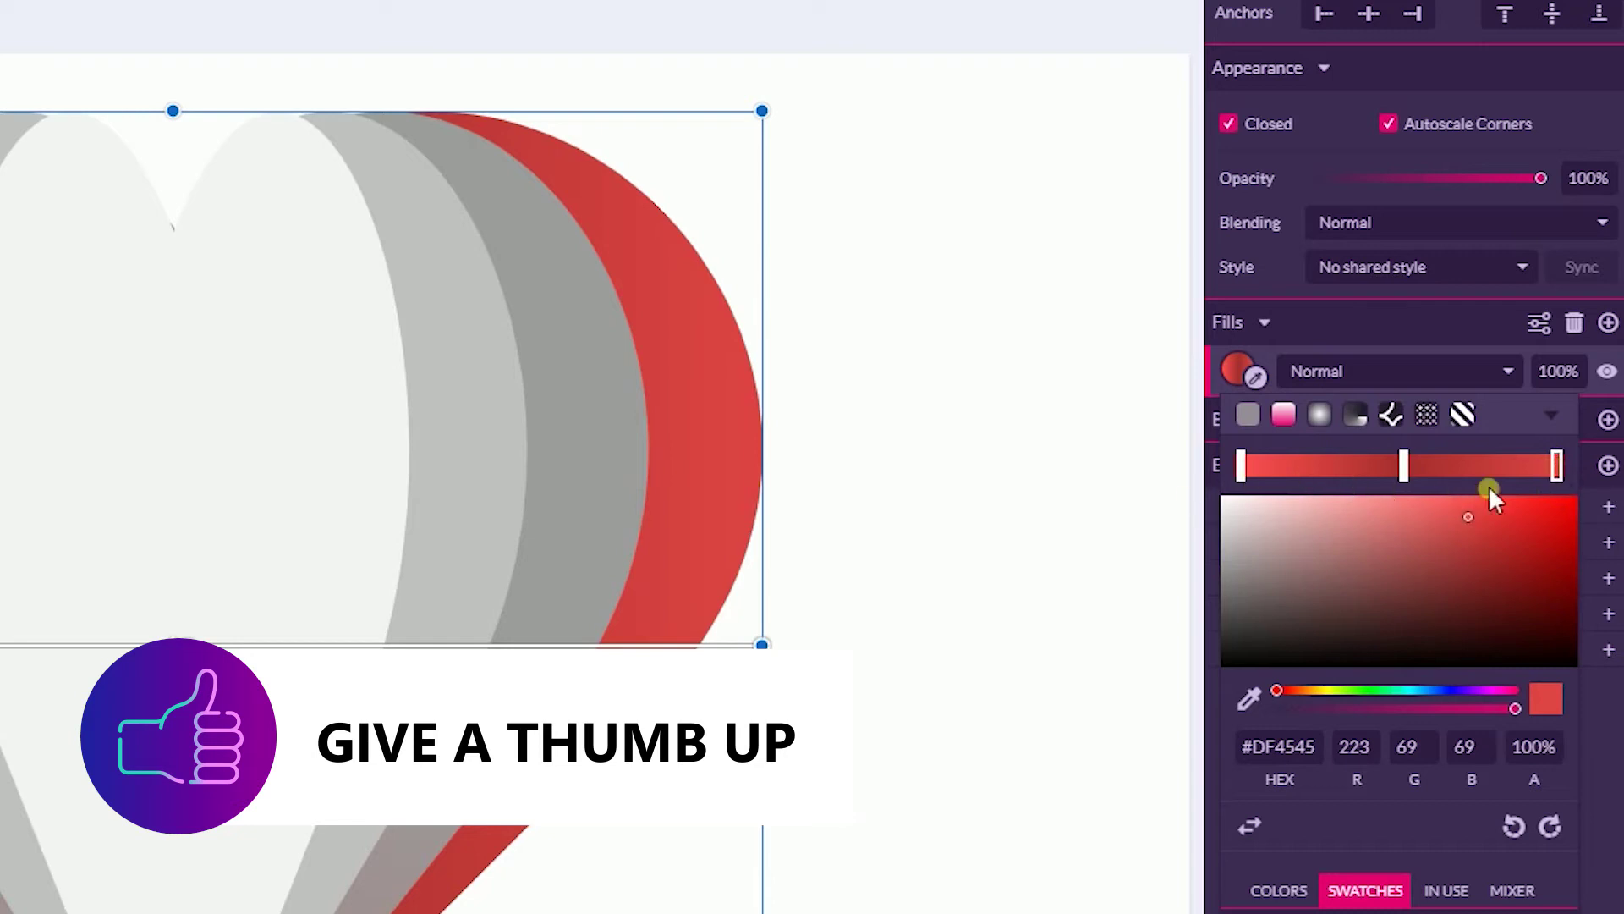
click(1404, 464)
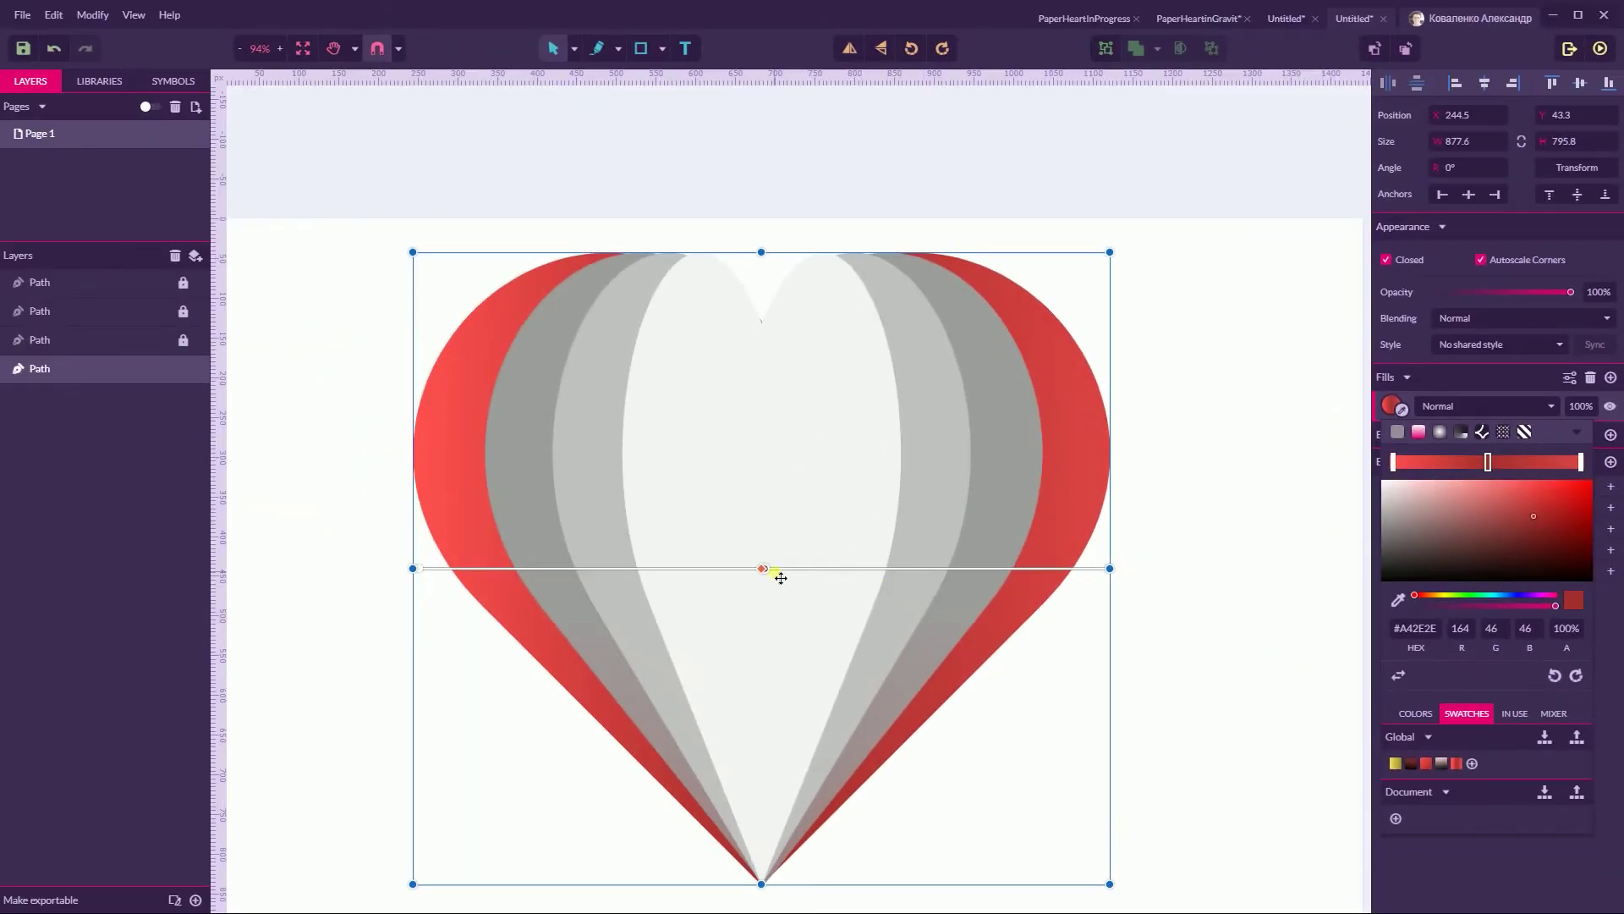
Close the gradient editor and unlock the three inner heart path layers
click(763, 569)
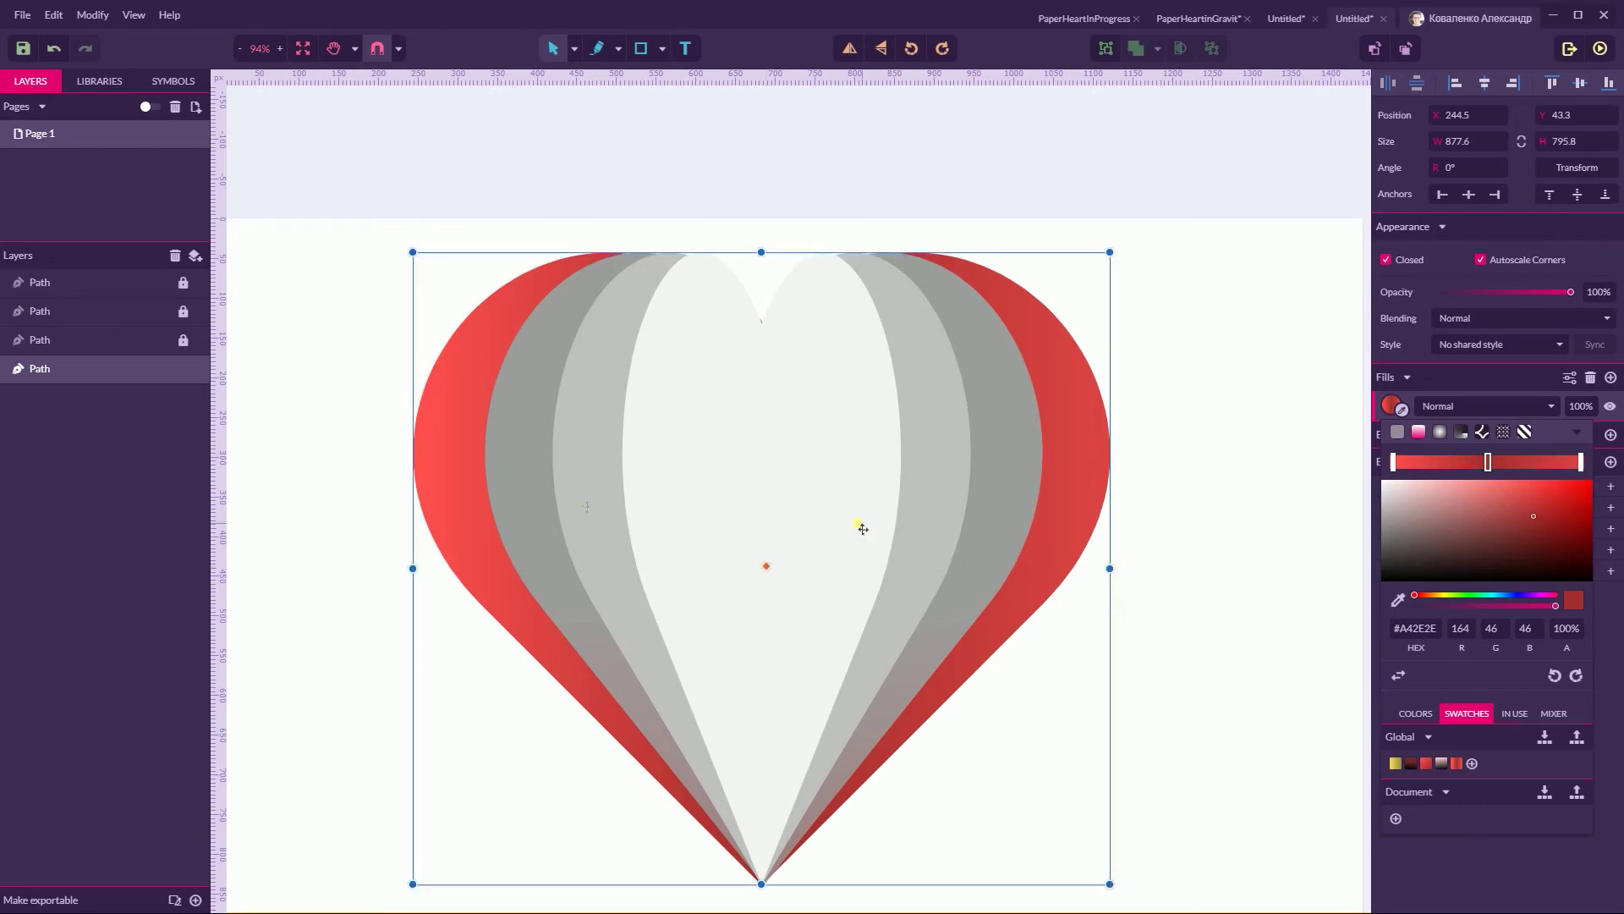
click(49, 364)
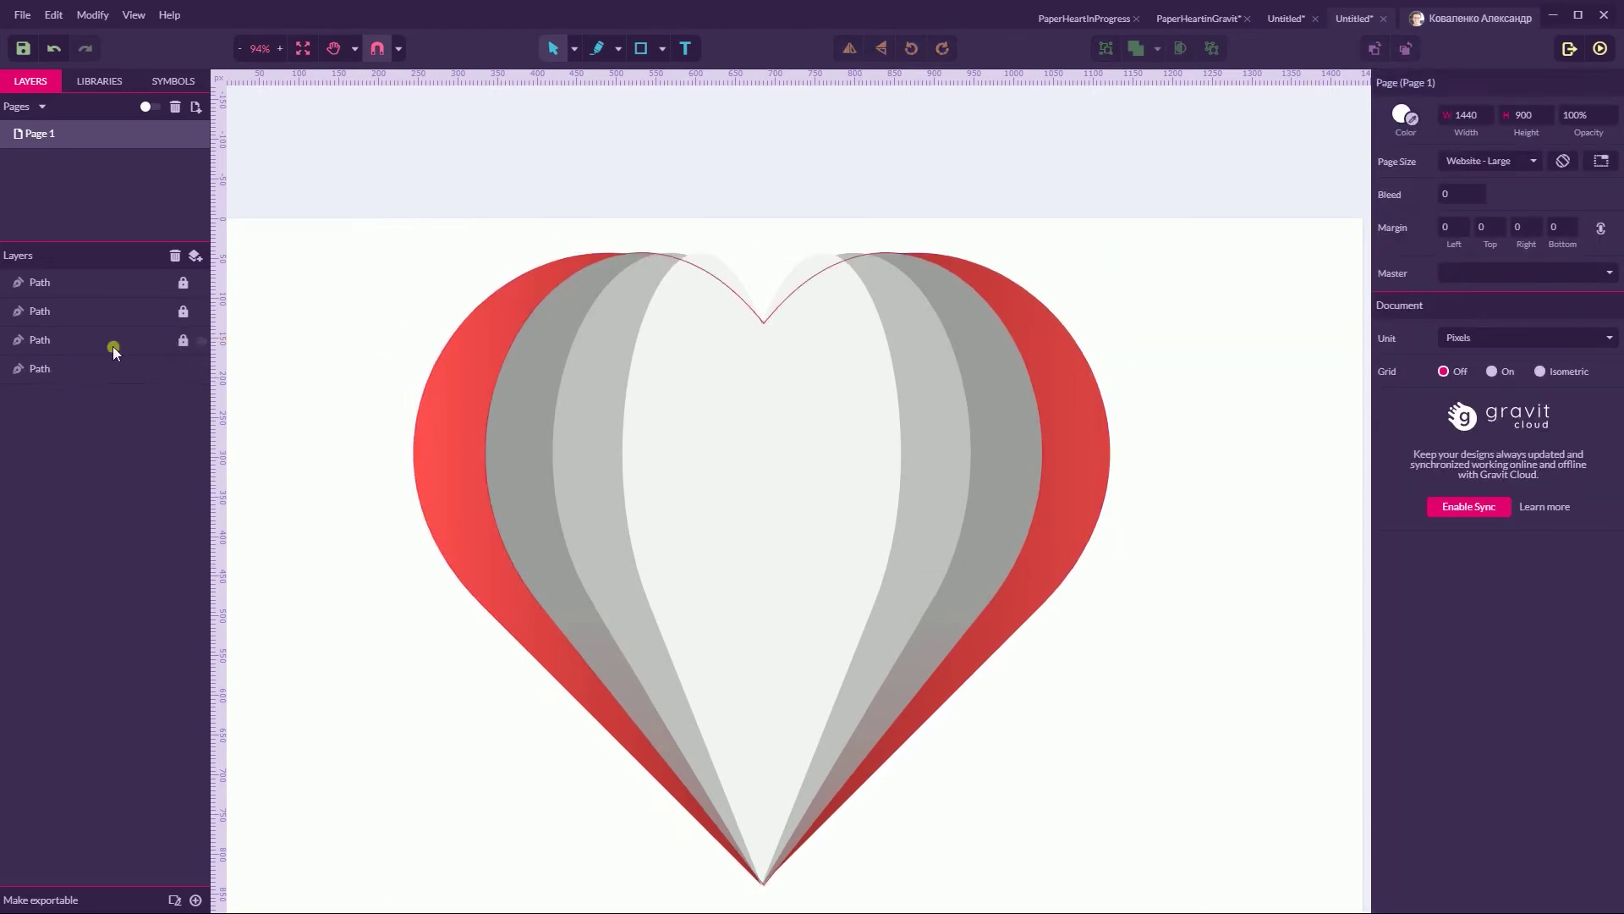
click(430, 435)
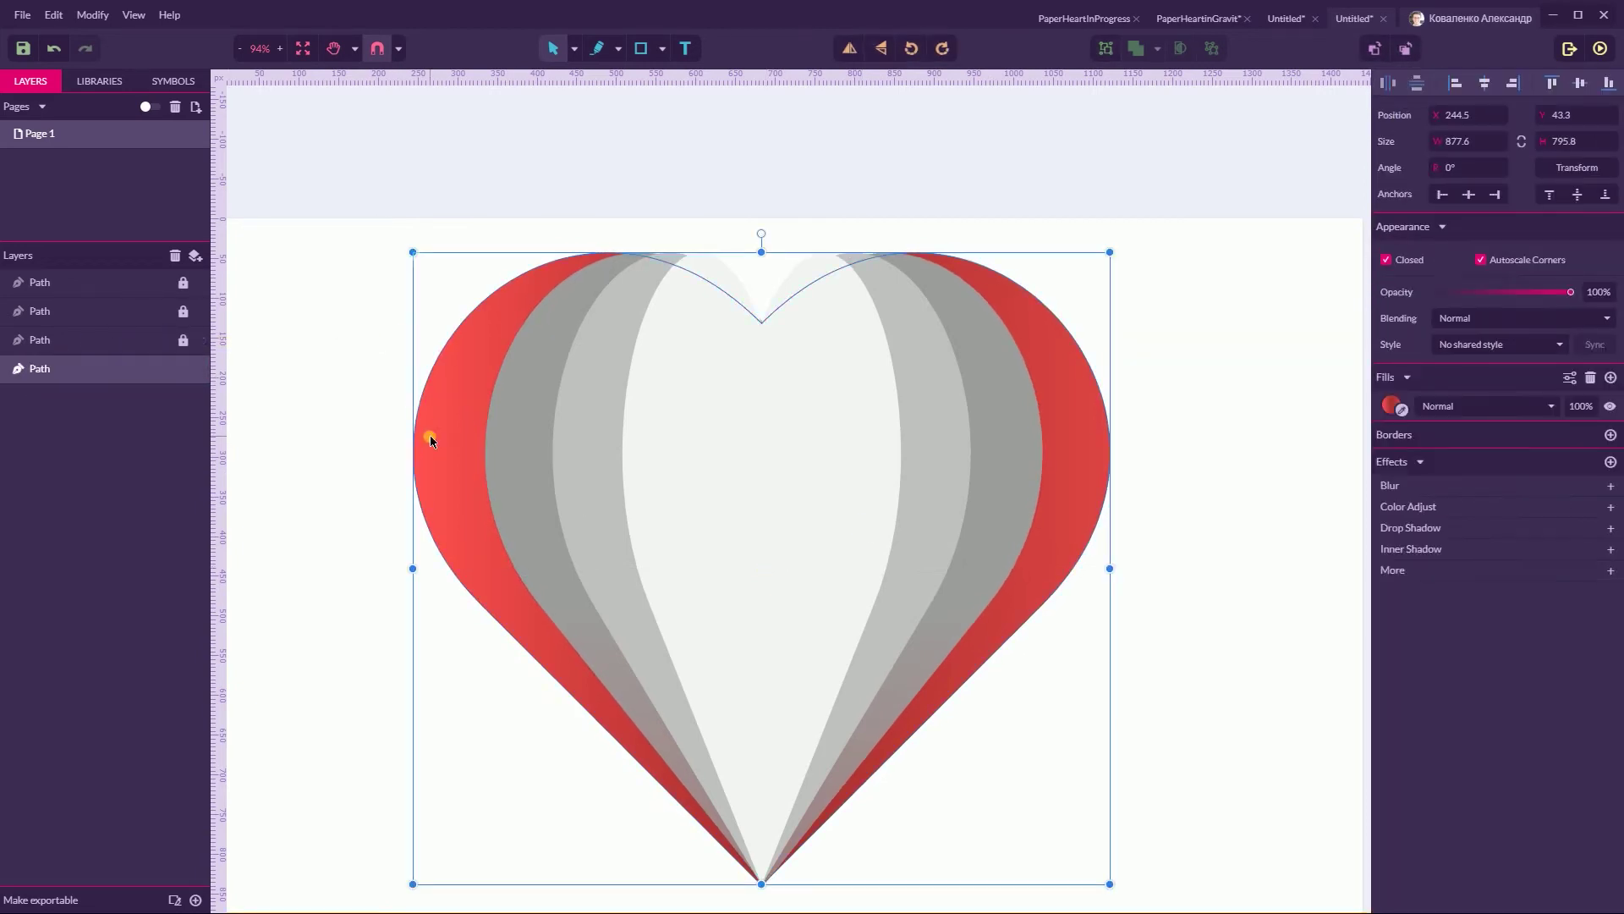
click(183, 339)
click(183, 311)
click(183, 282)
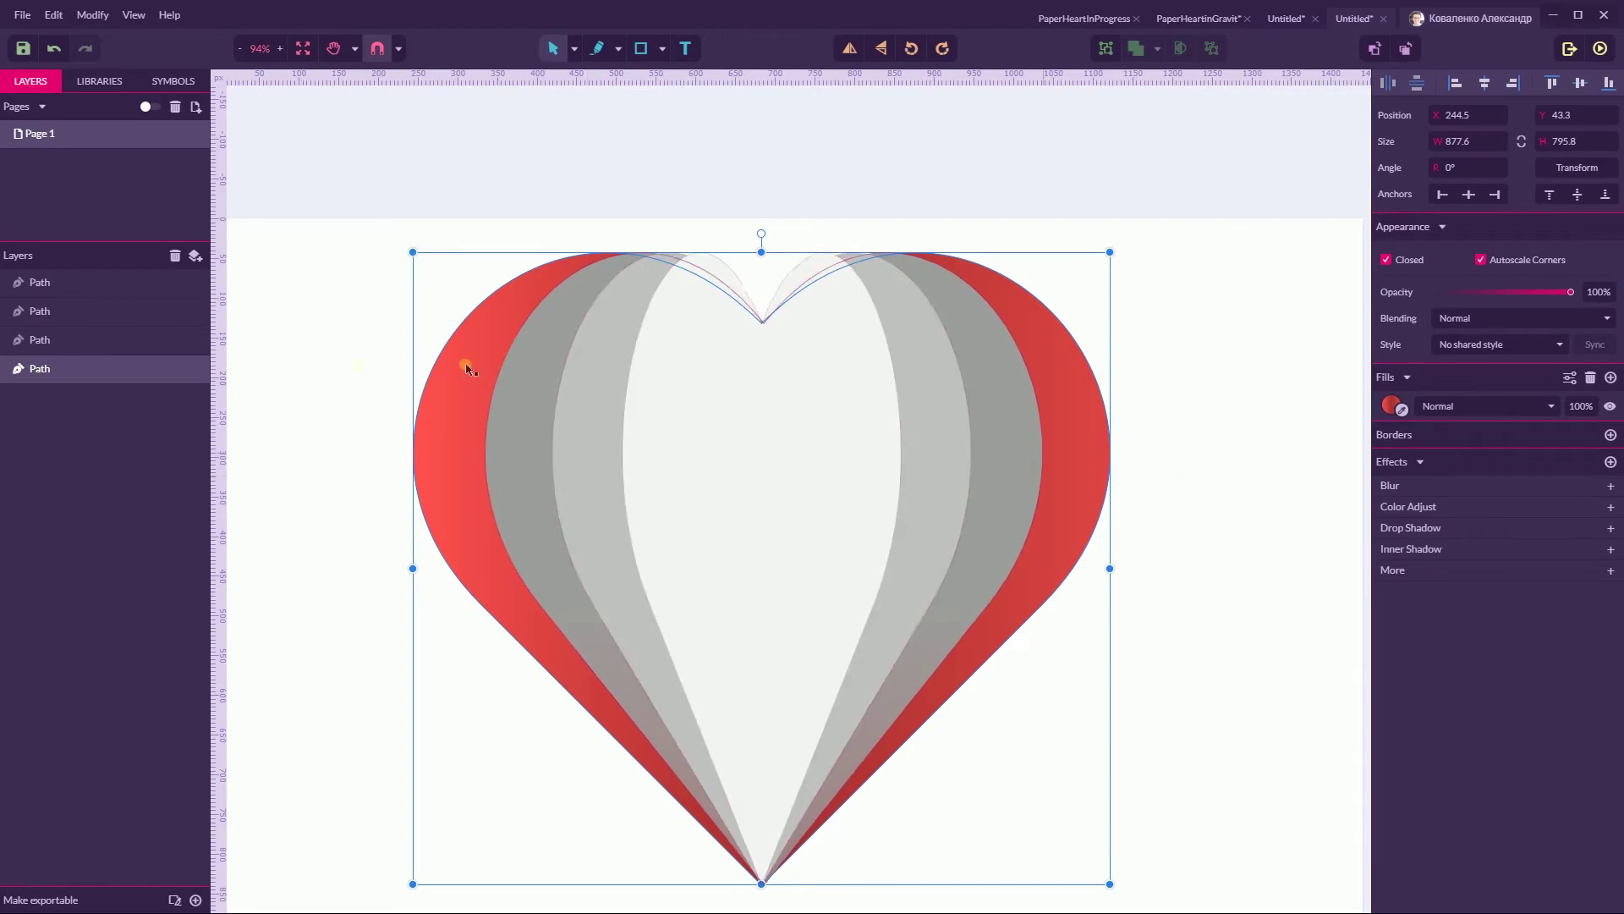
Select the three inner heart paths and fill them with the red linear gradient
click(47, 370)
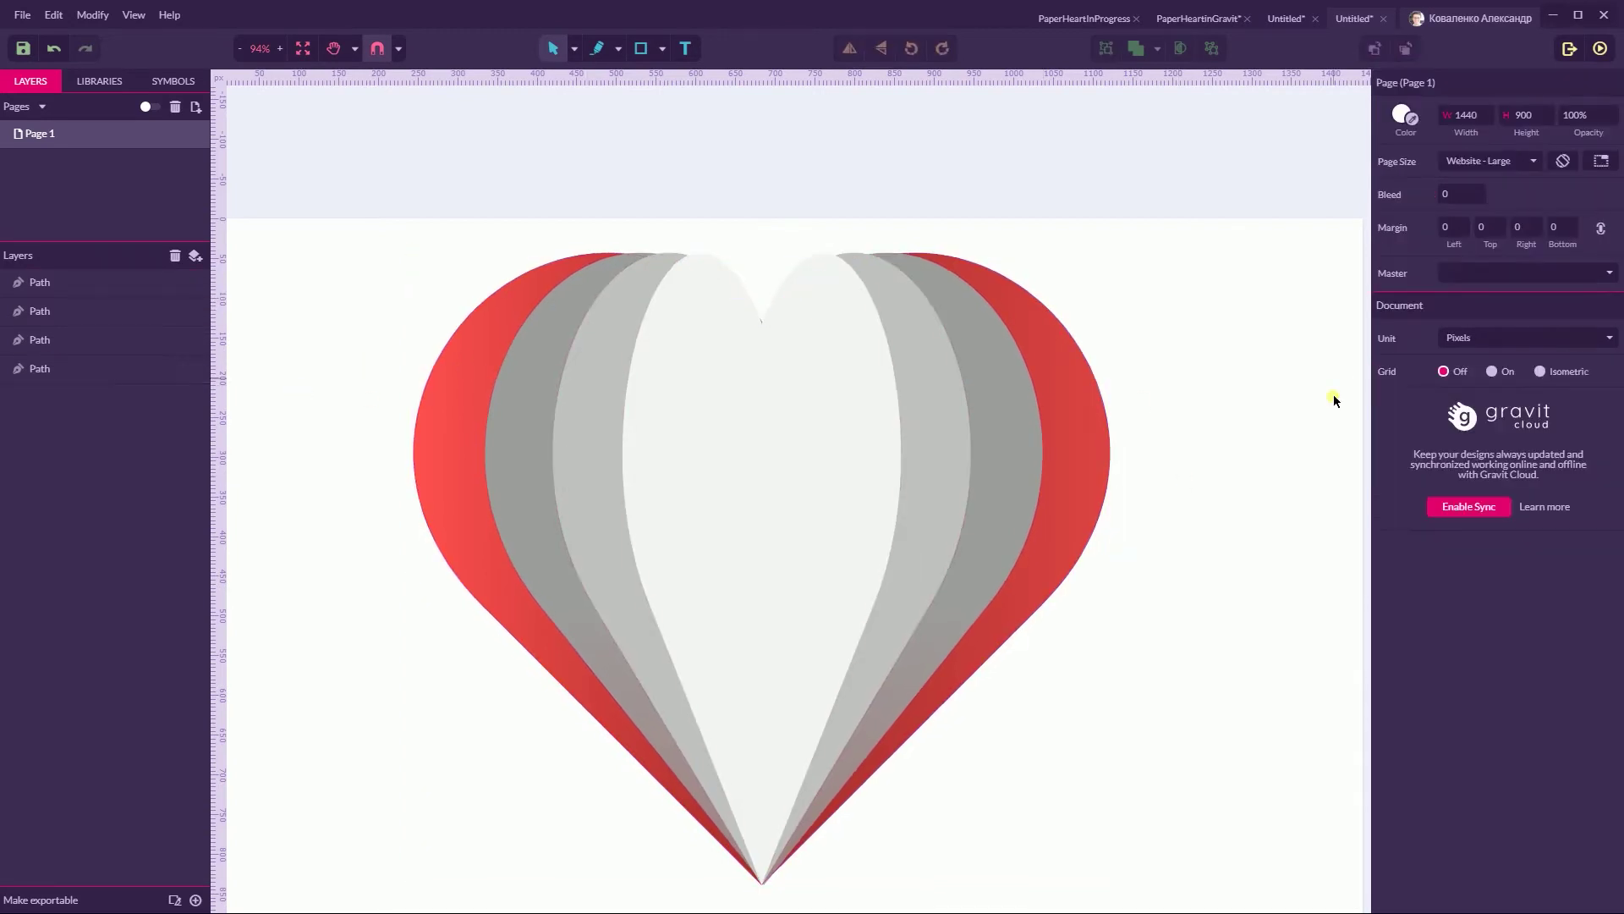
click(90, 370)
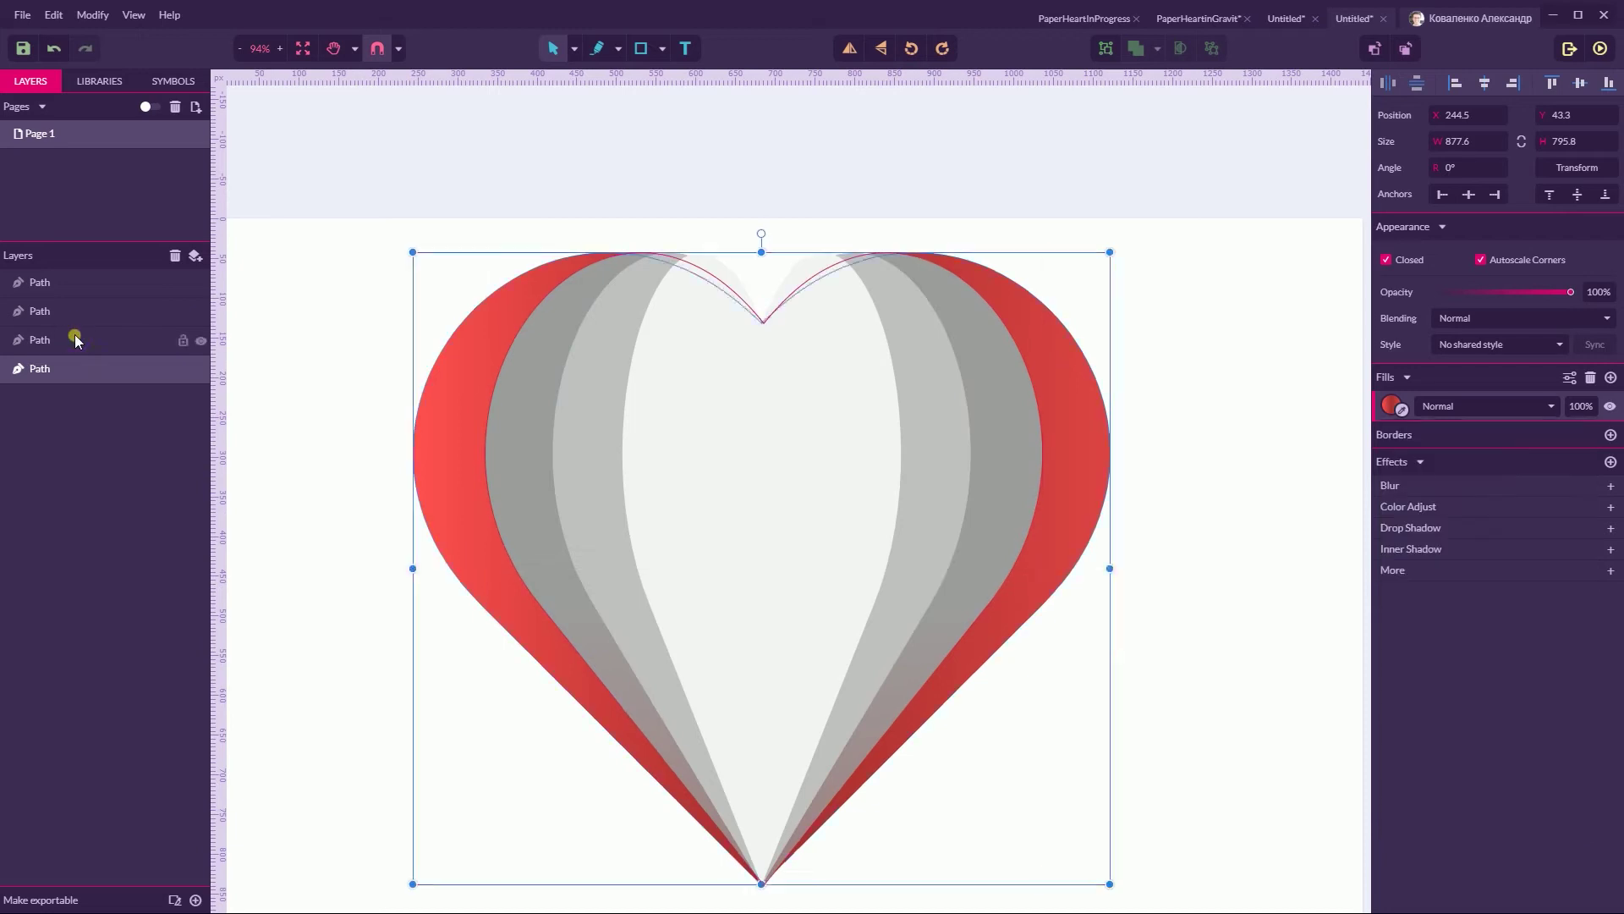
click(75, 339)
shift+click(72, 284)
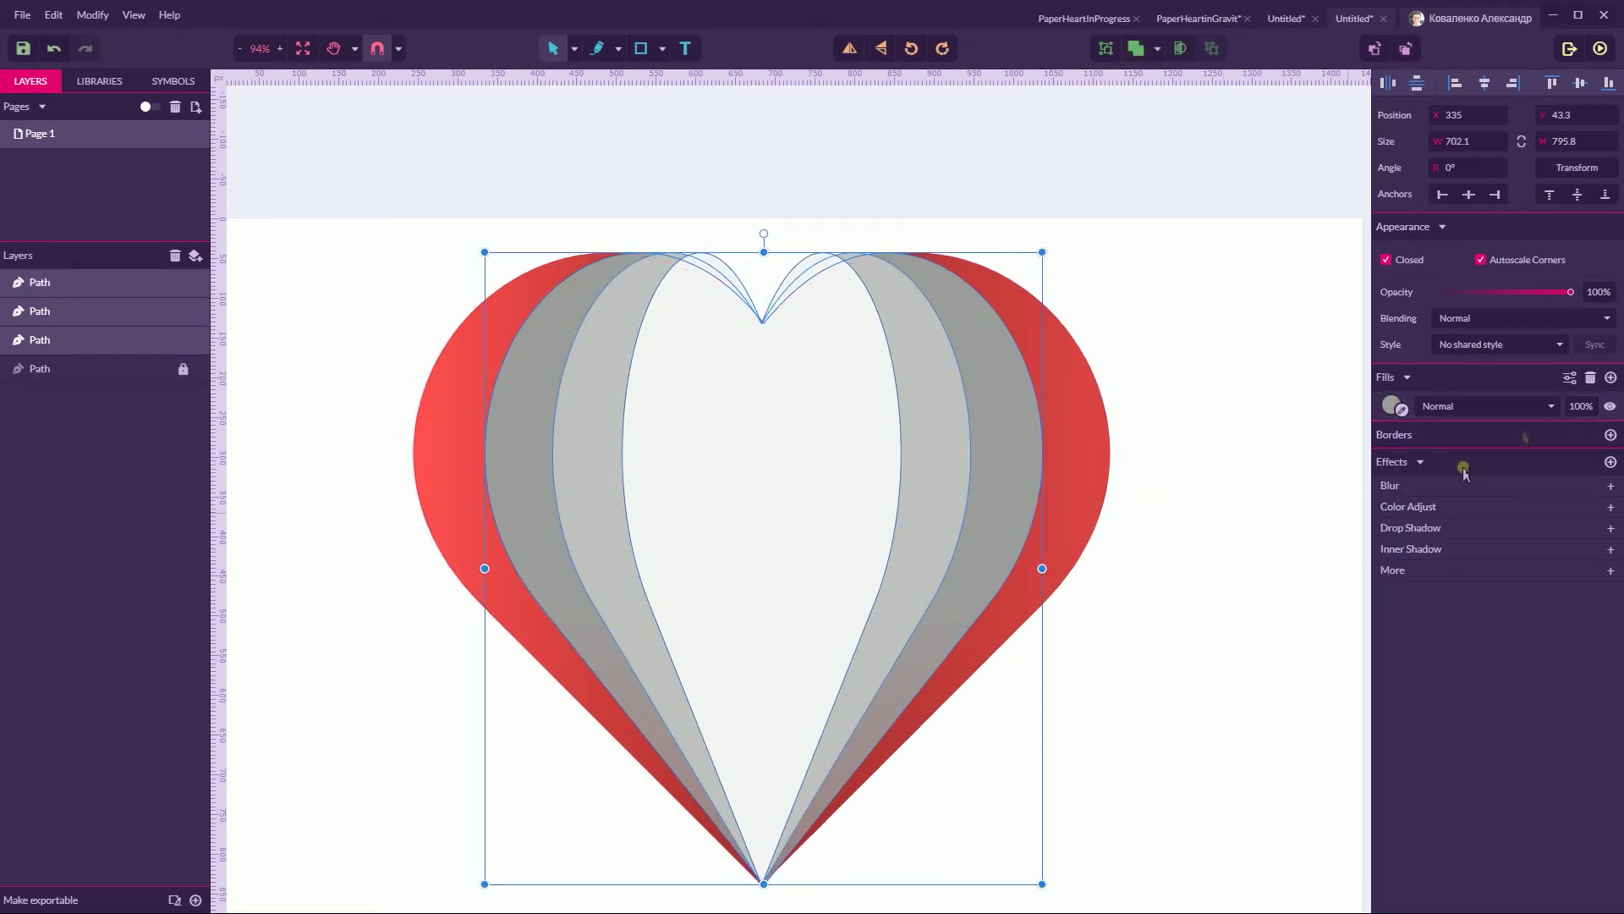
click(1391, 406)
click(1418, 432)
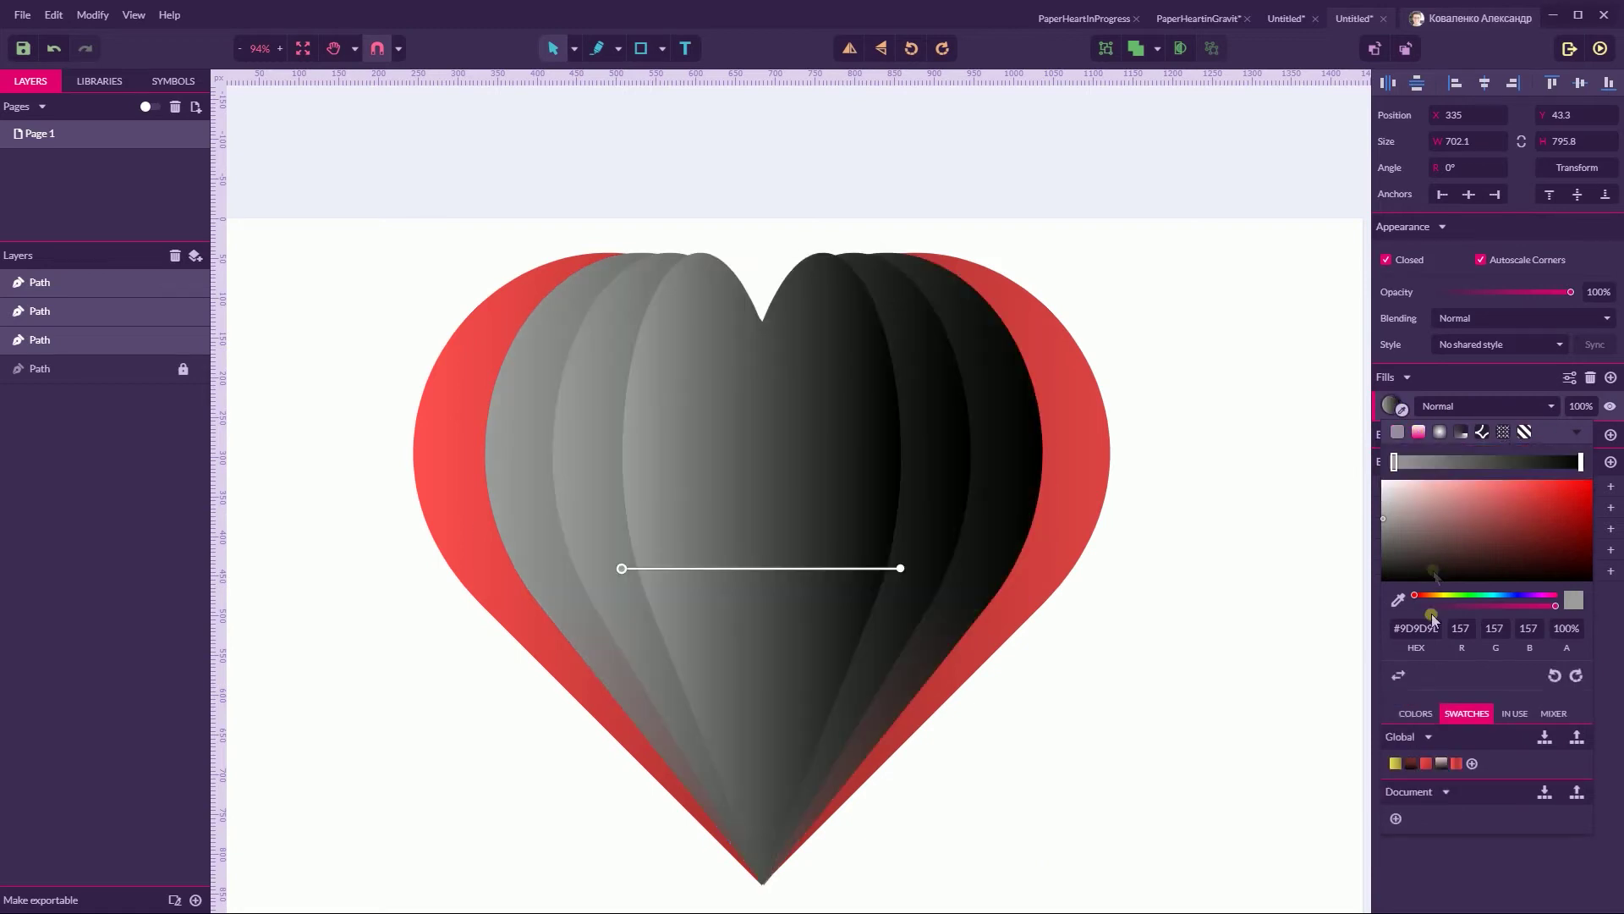
click(1457, 763)
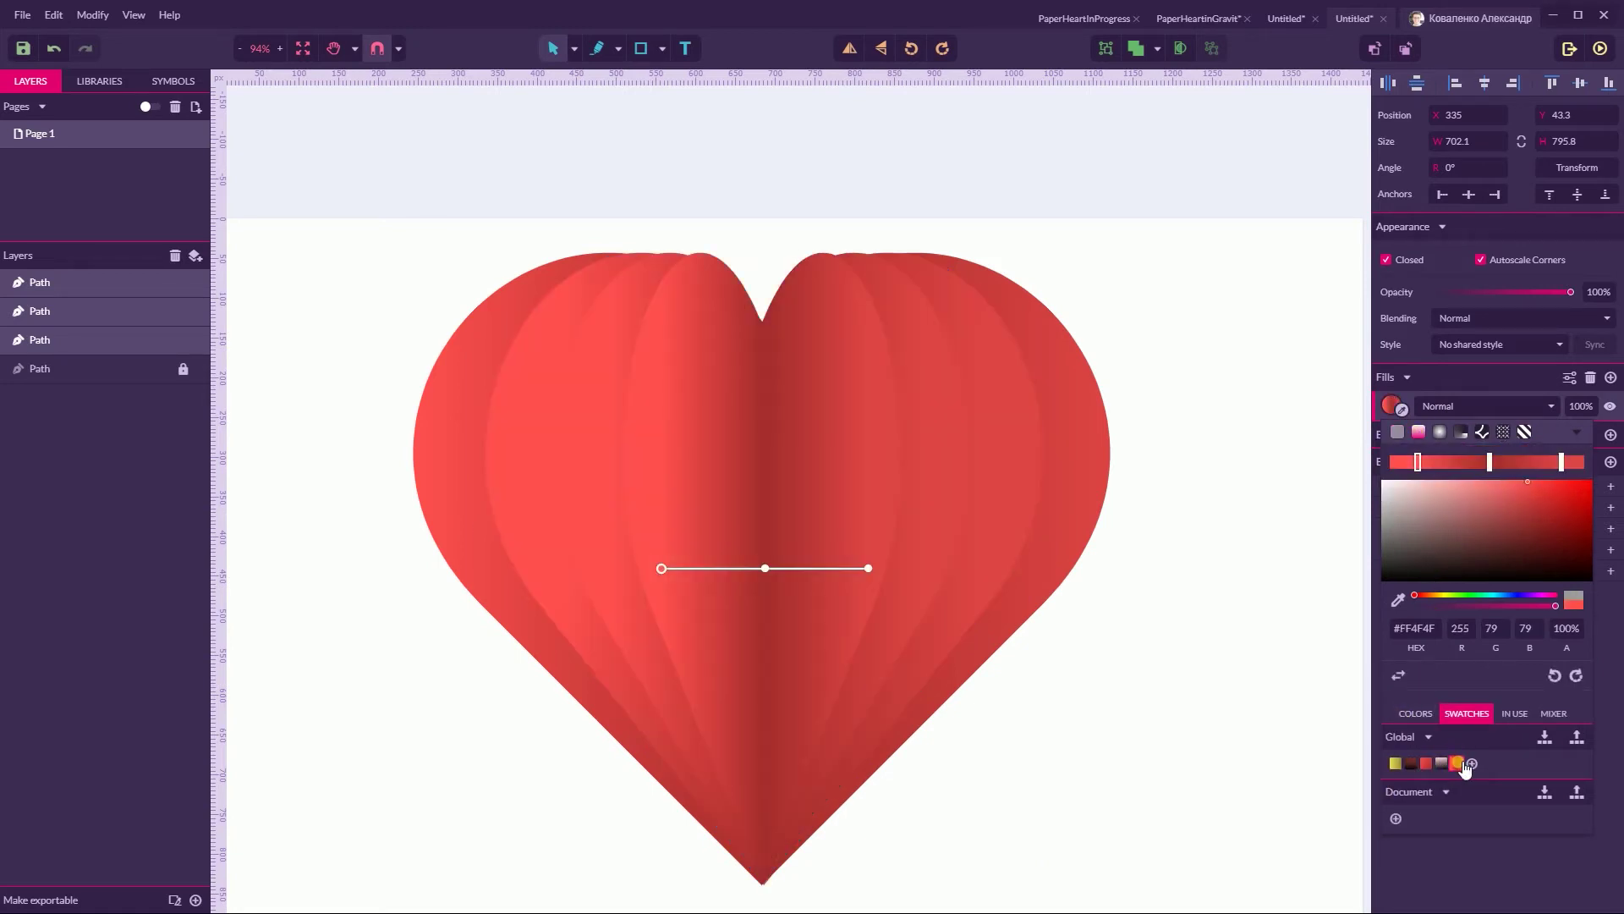
click(867, 568)
Angle the second inner path's gradient slightly, then unlock and select the outer heart
key(Escape)
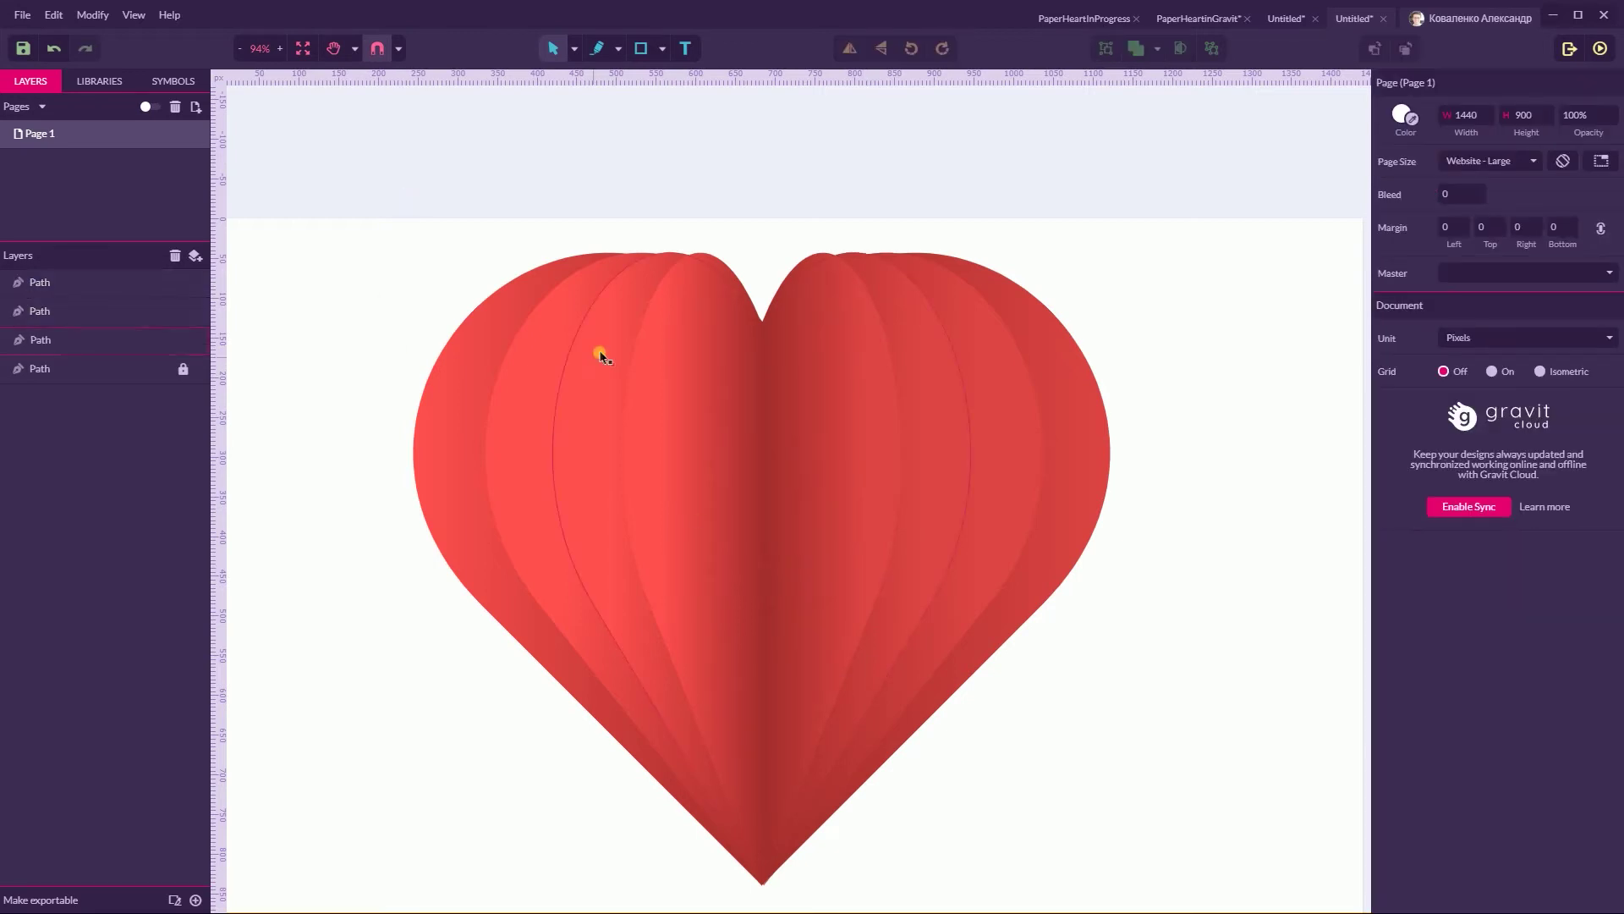
click(598, 351)
click(1392, 405)
mouse_move(931, 564)
mouse_down()
mouse_move(915, 562)
mouse_move(932, 520)
mouse_move(914, 552)
mouse_up()
click(608, 567)
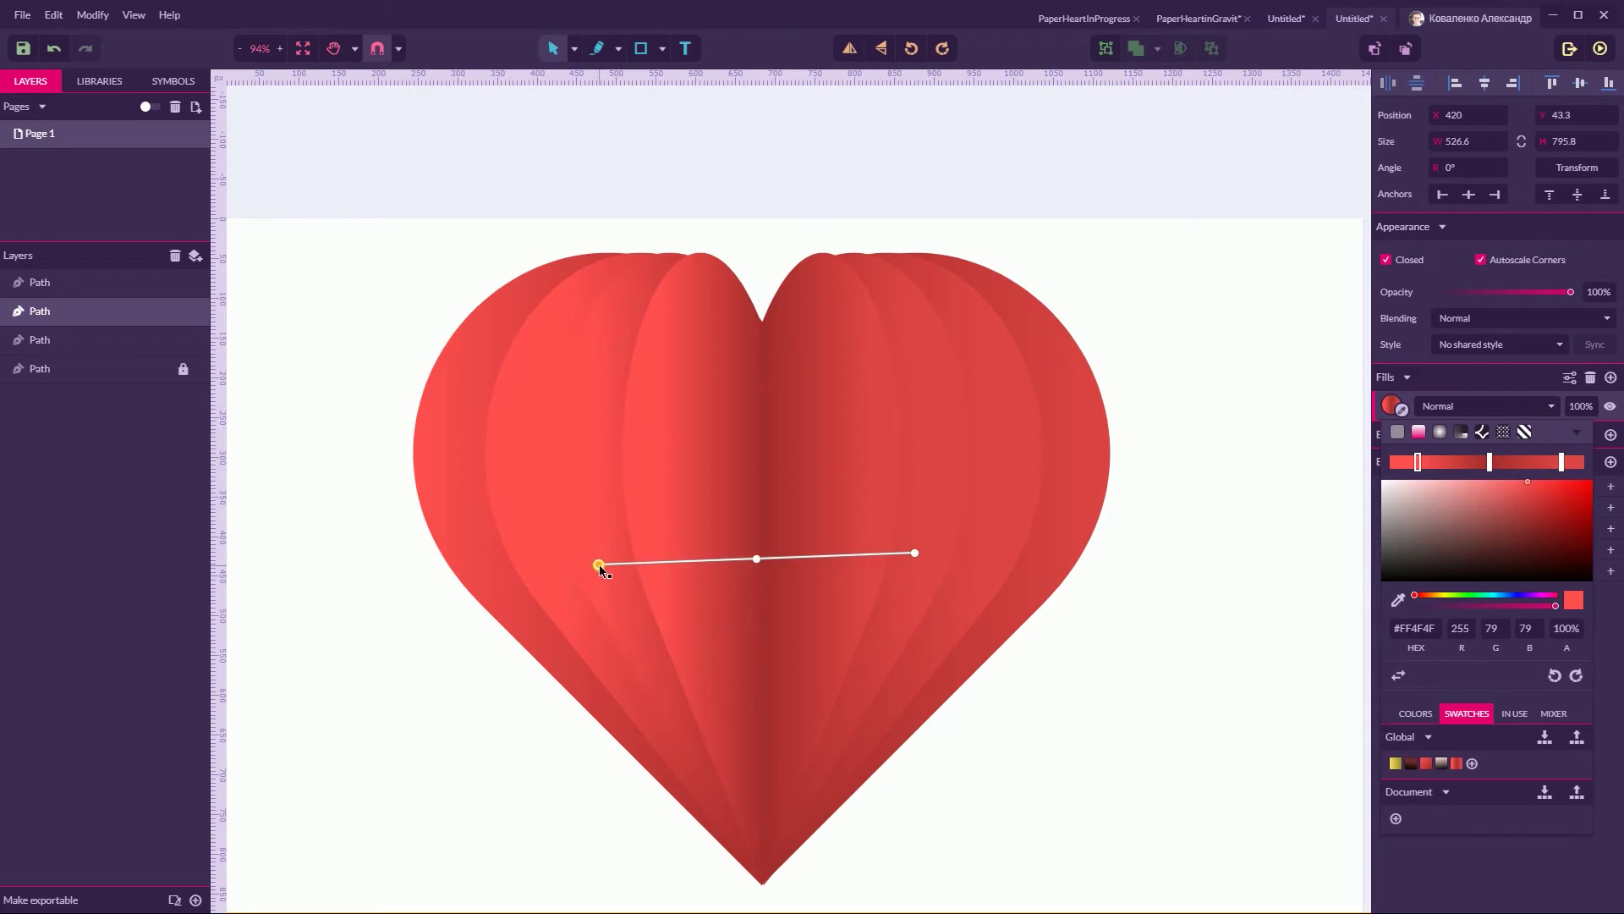
click(1142, 465)
click(182, 368)
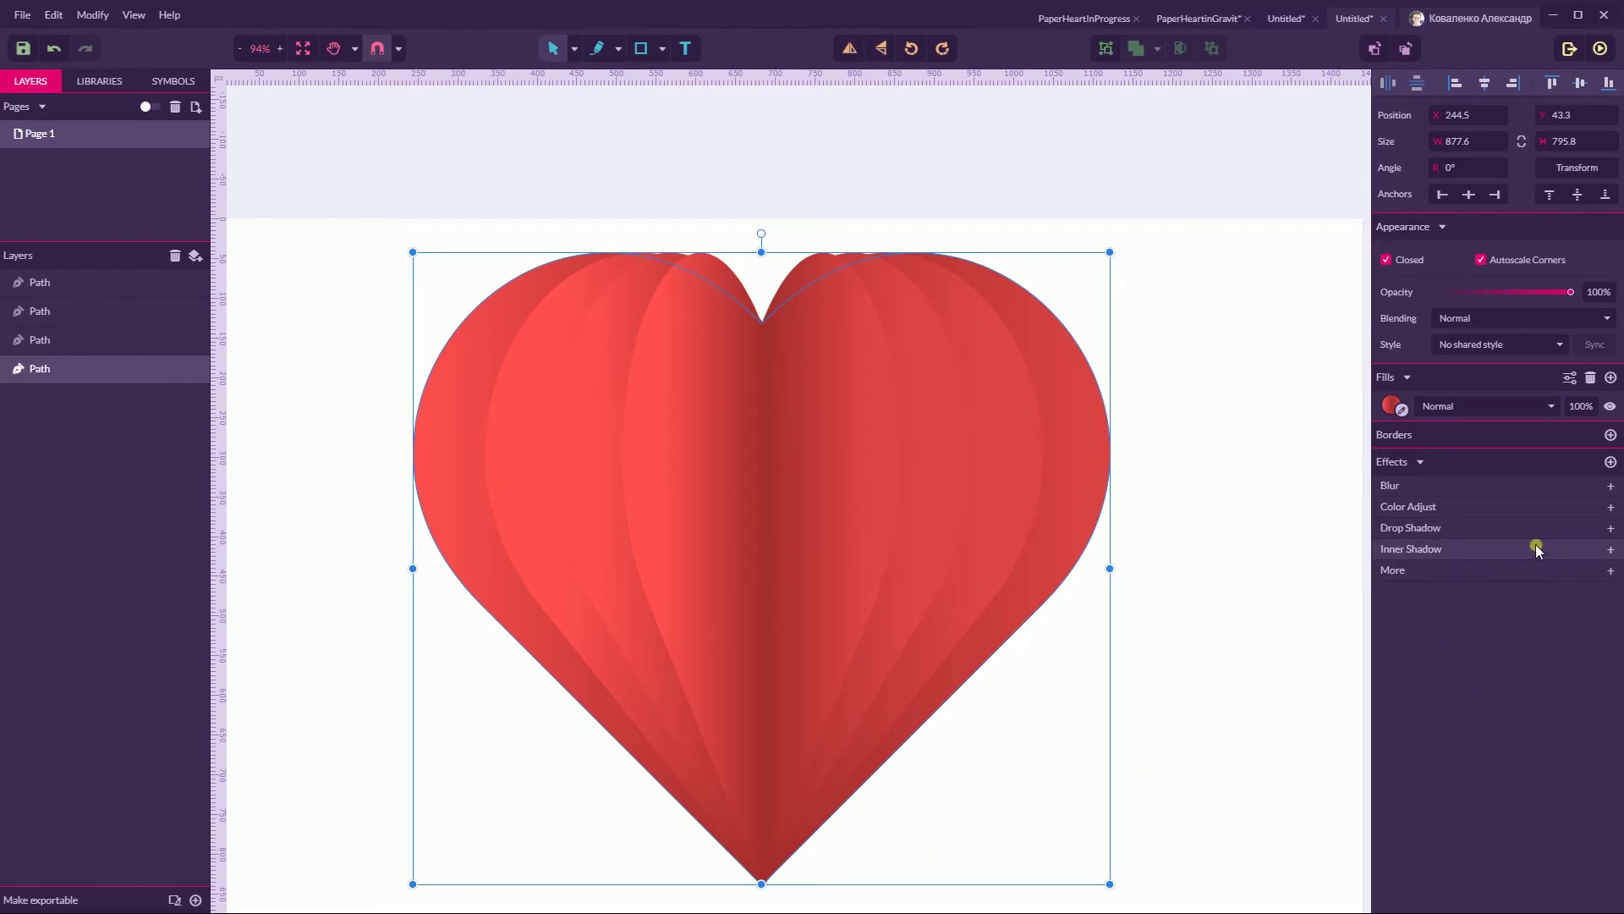
Add an inner shadow to the outer heart with blur 25 and 70% opacity
click(1413, 550)
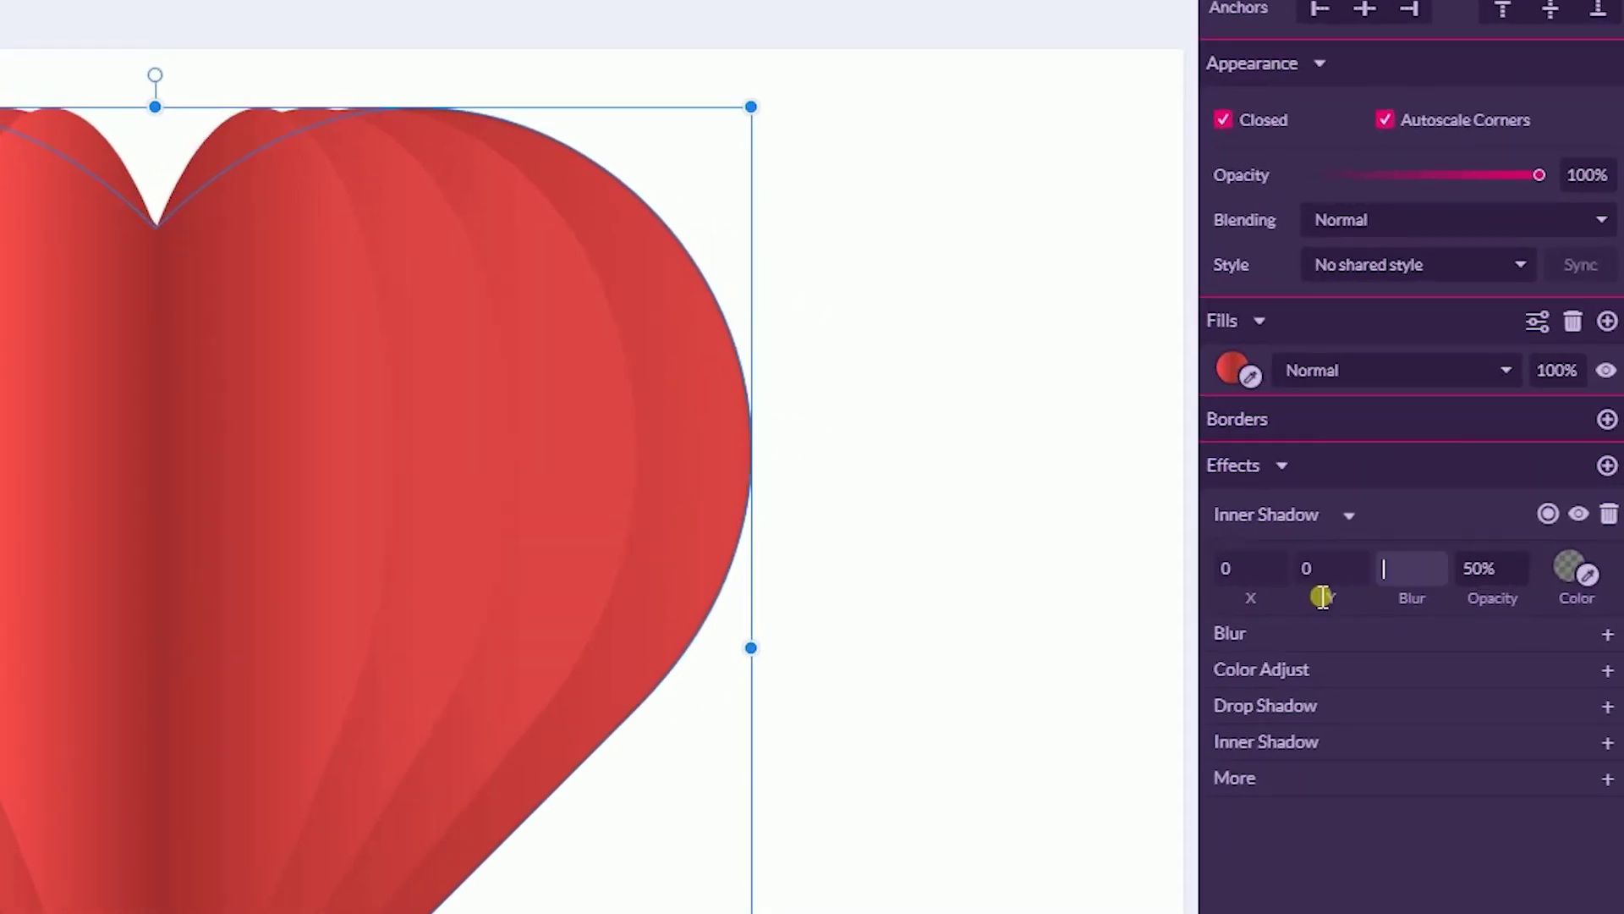
key(Return)
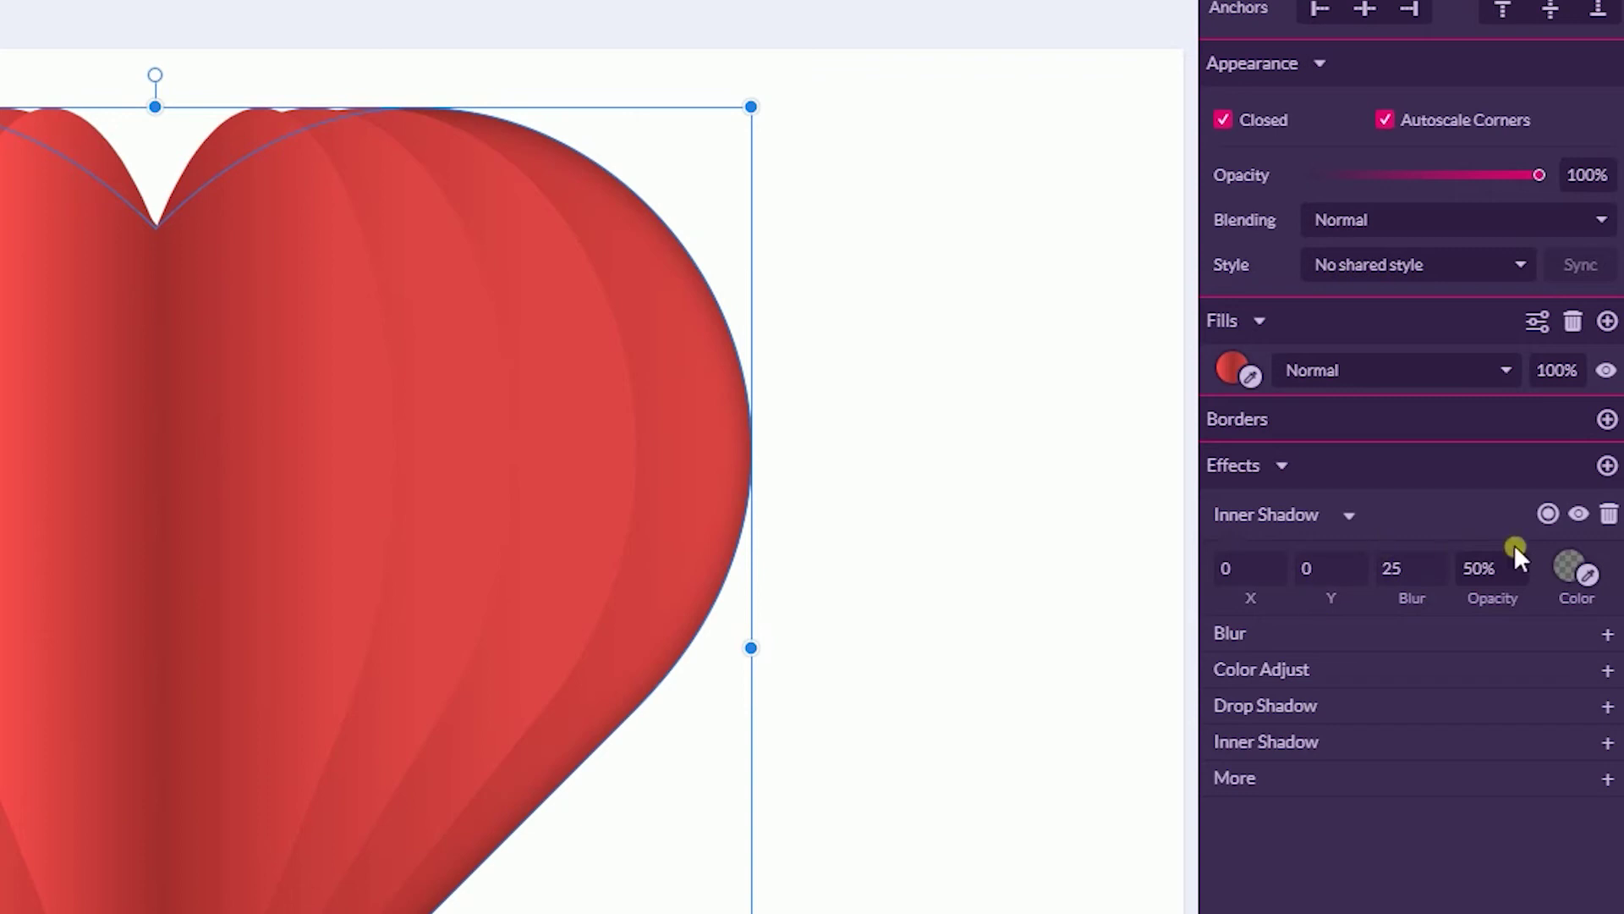
click(1489, 571)
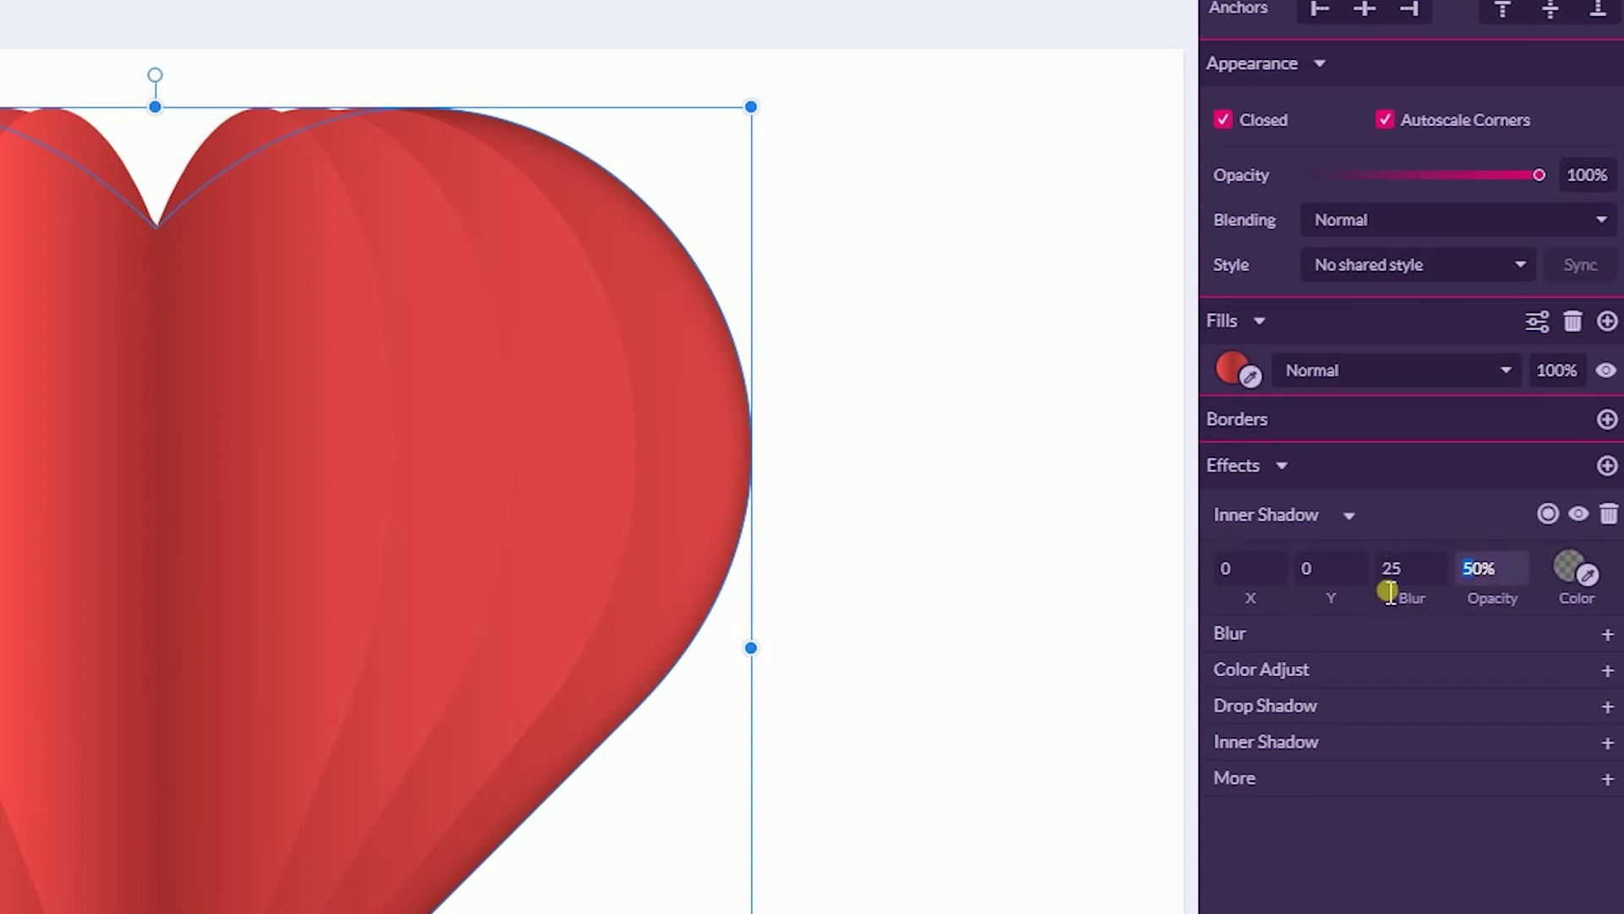
text(70)
key(Return)
click(907, 124)
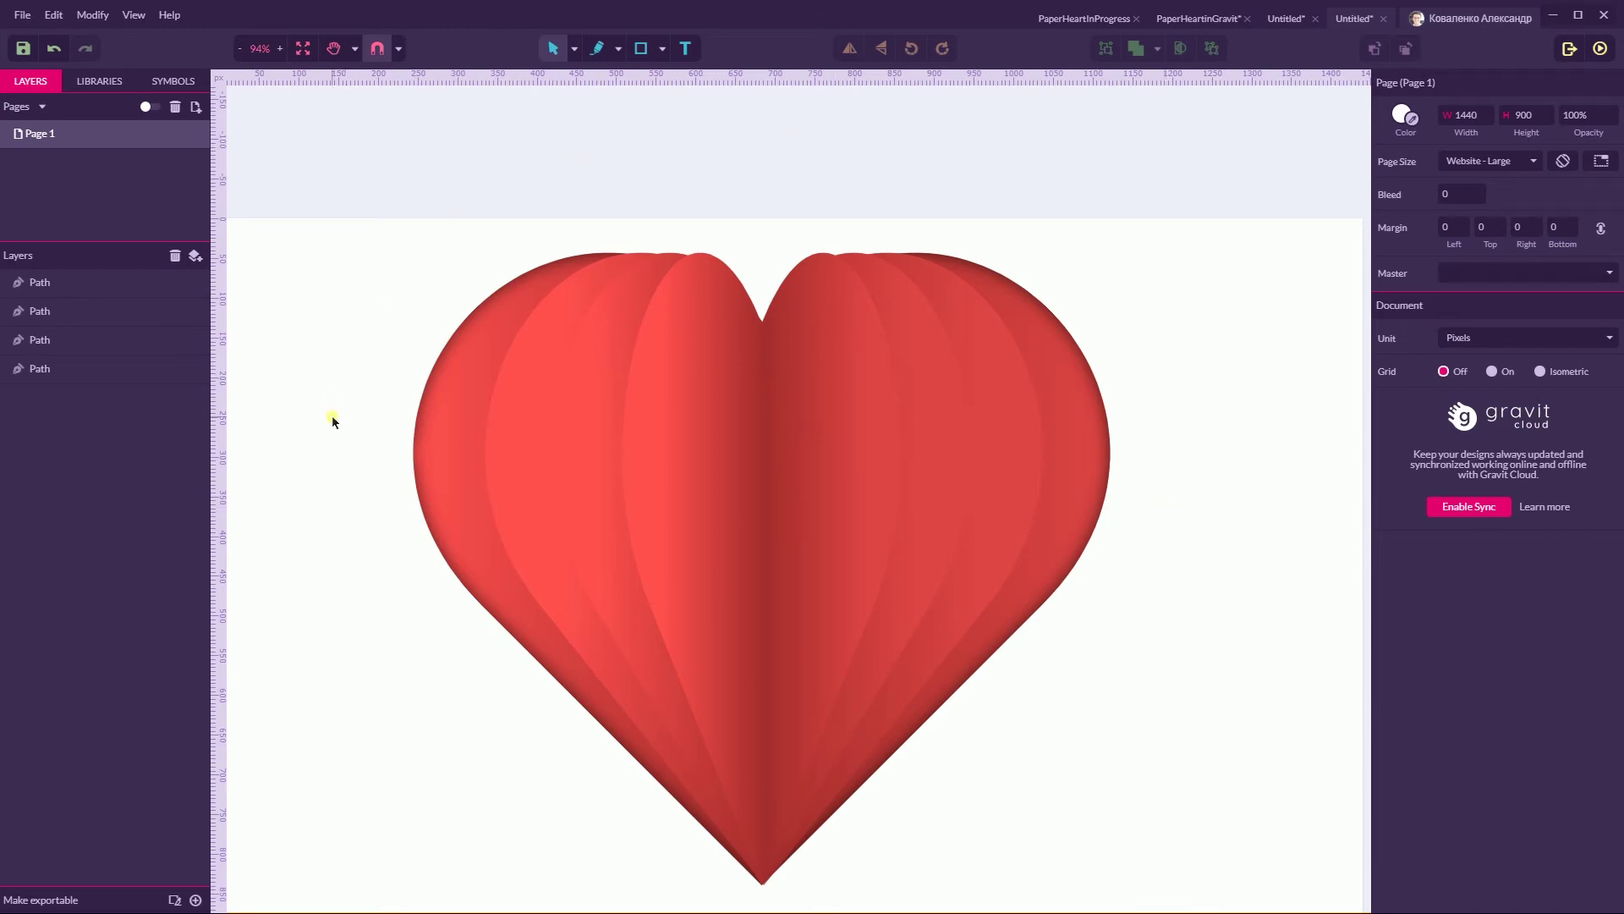
Lock the outer heart layer and duplicate the three selected inner paths with Ctrl+Shift+D
click(540, 393)
shift+click(581, 364)
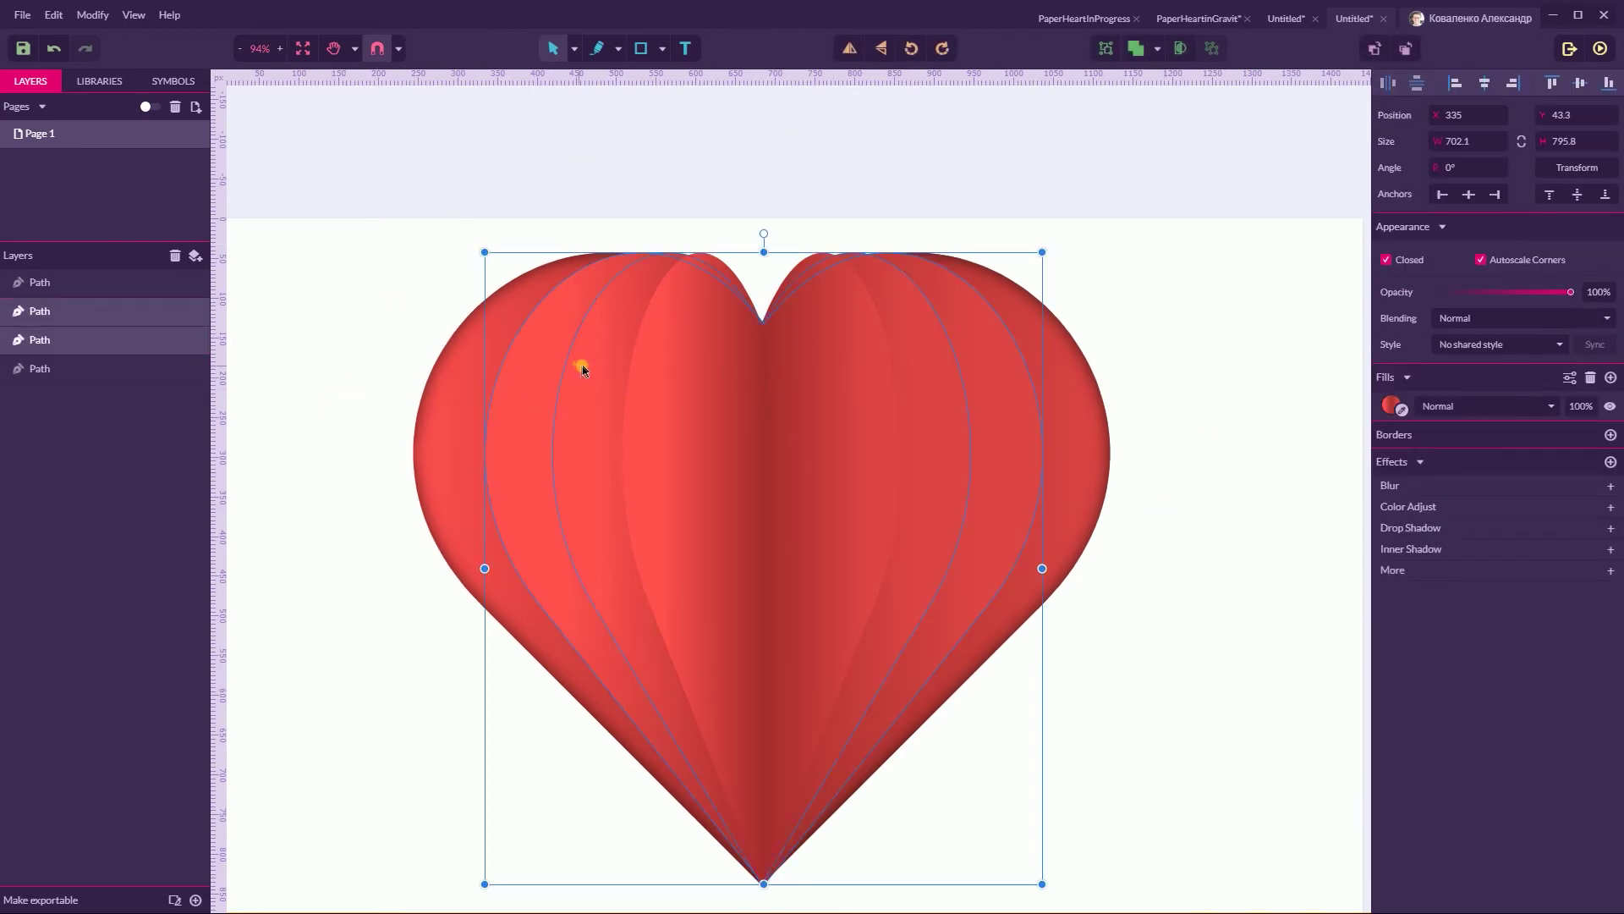
shift+click(674, 342)
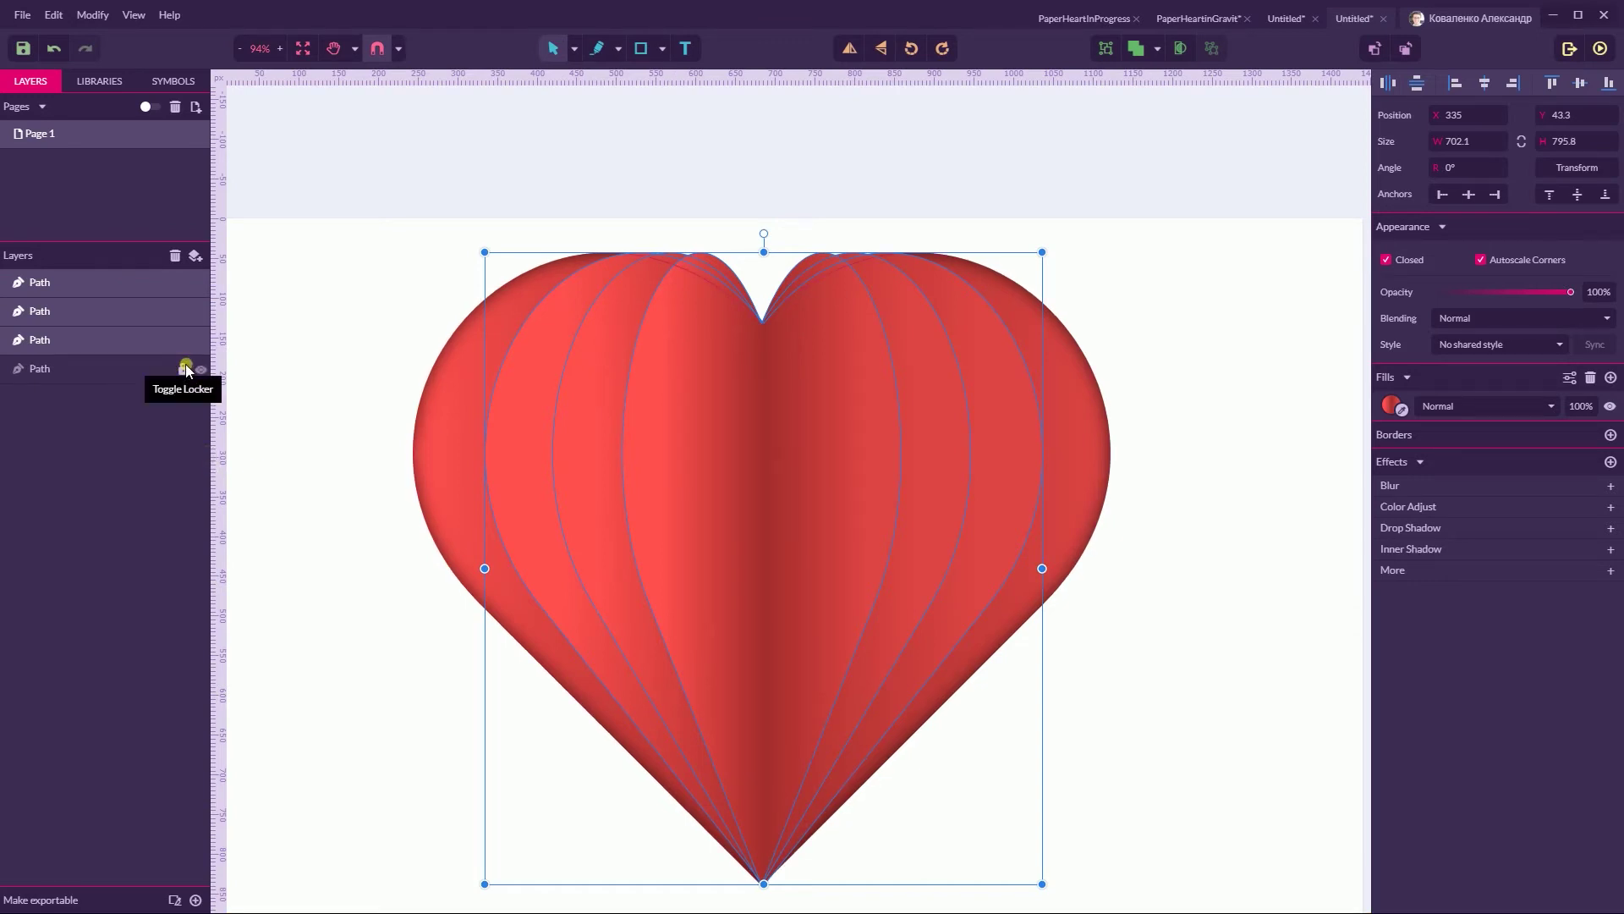
click(185, 369)
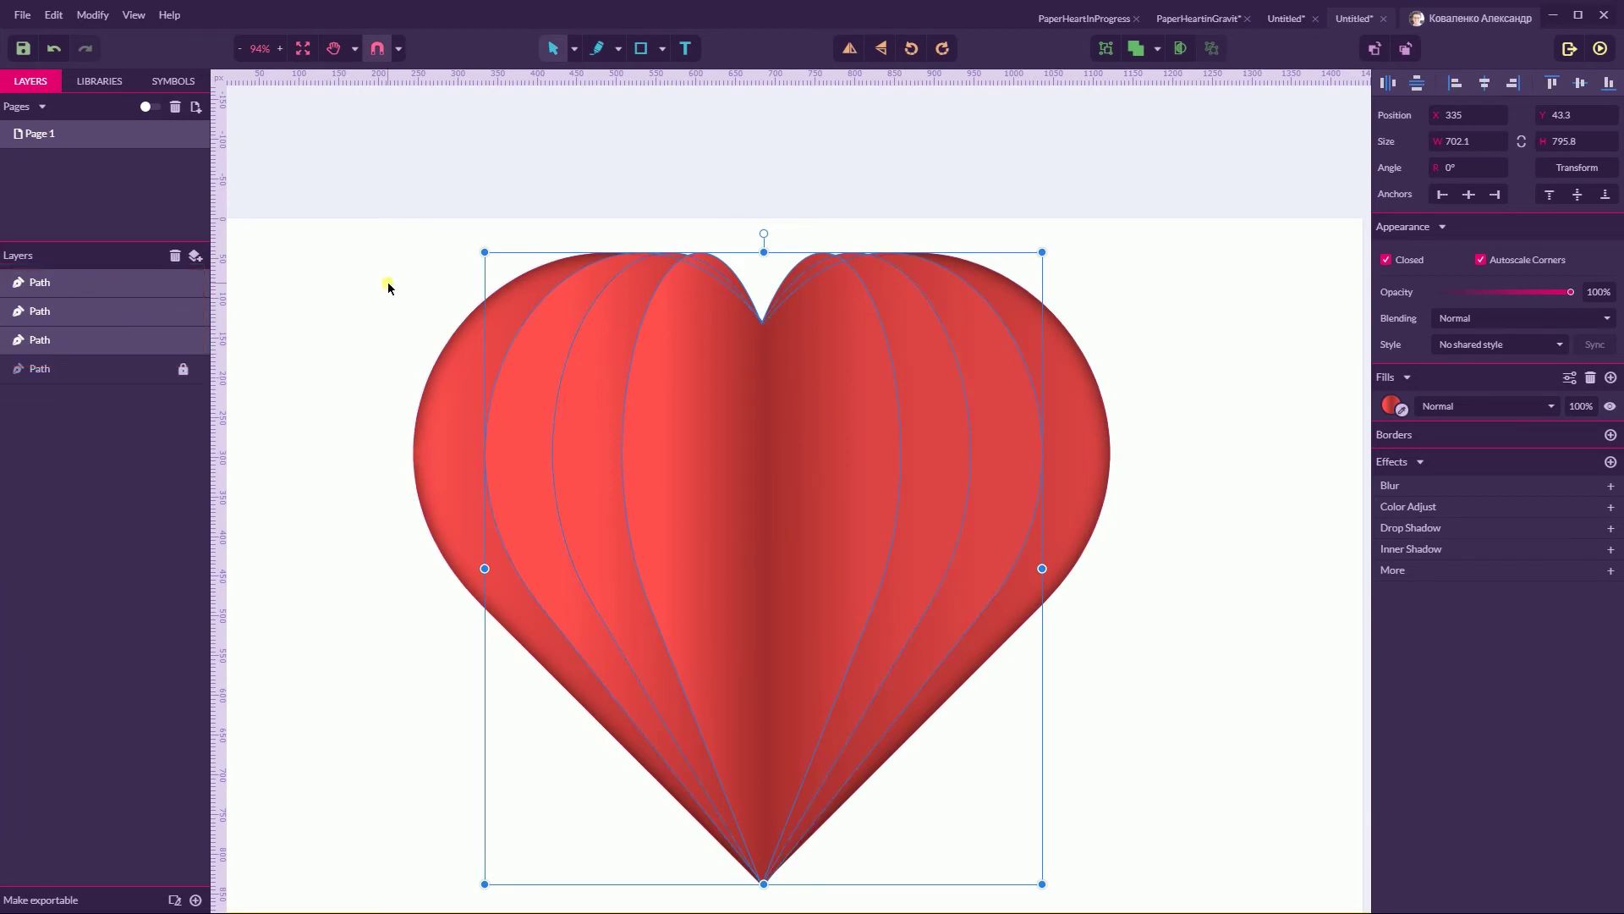
key(ctrl+shift+d)
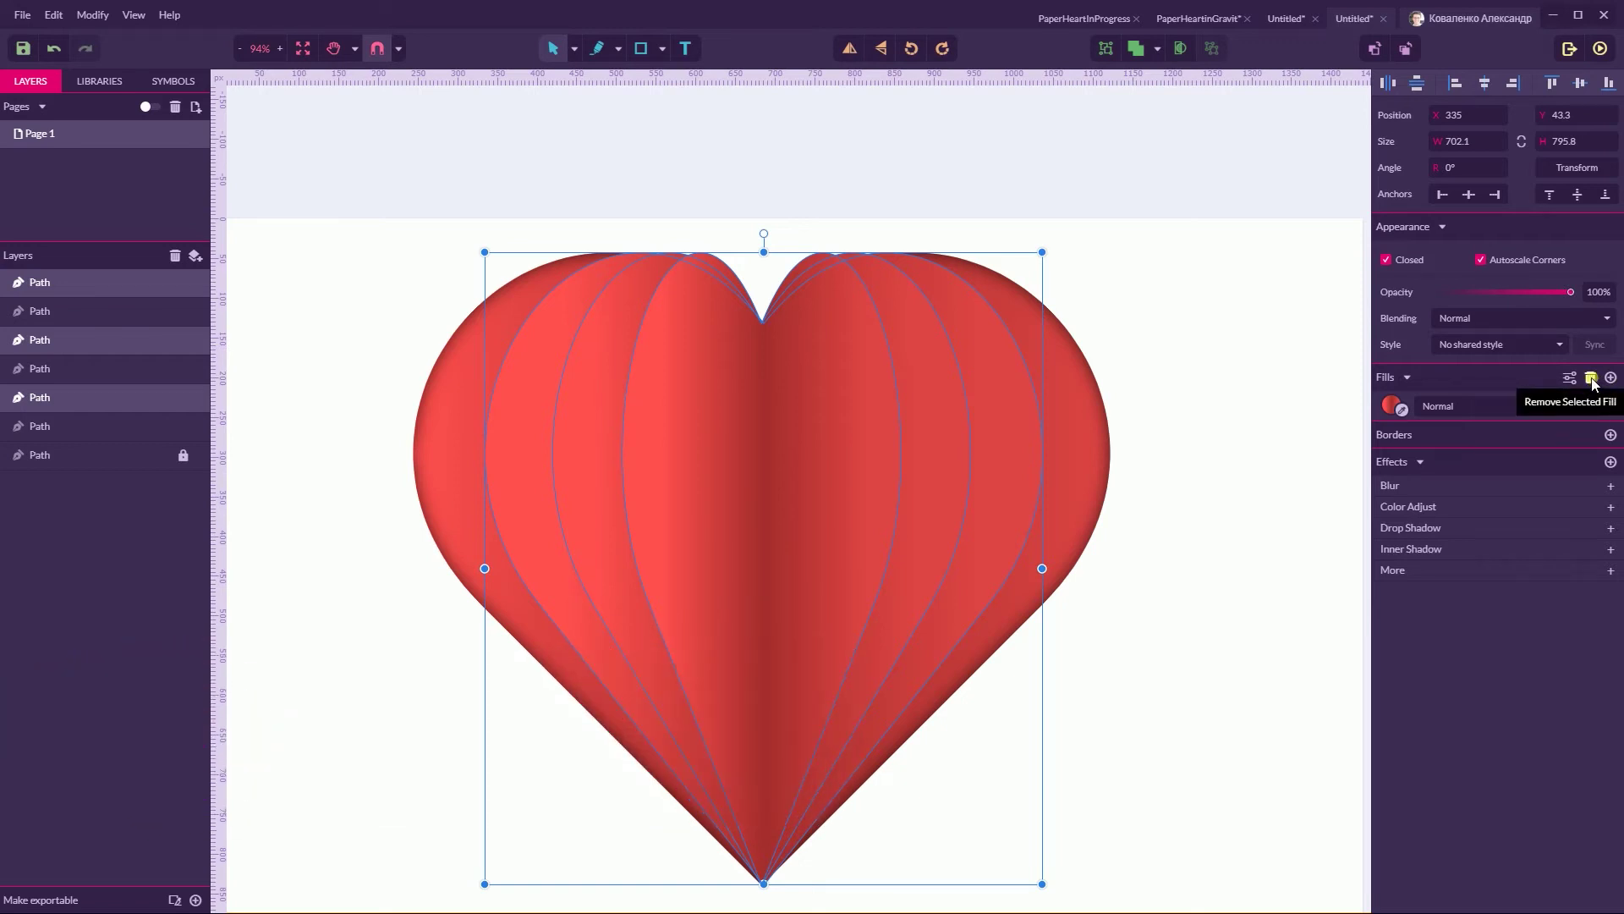
Replace the duplicates' fill with a 5-px border placed inside the paths
click(1392, 406)
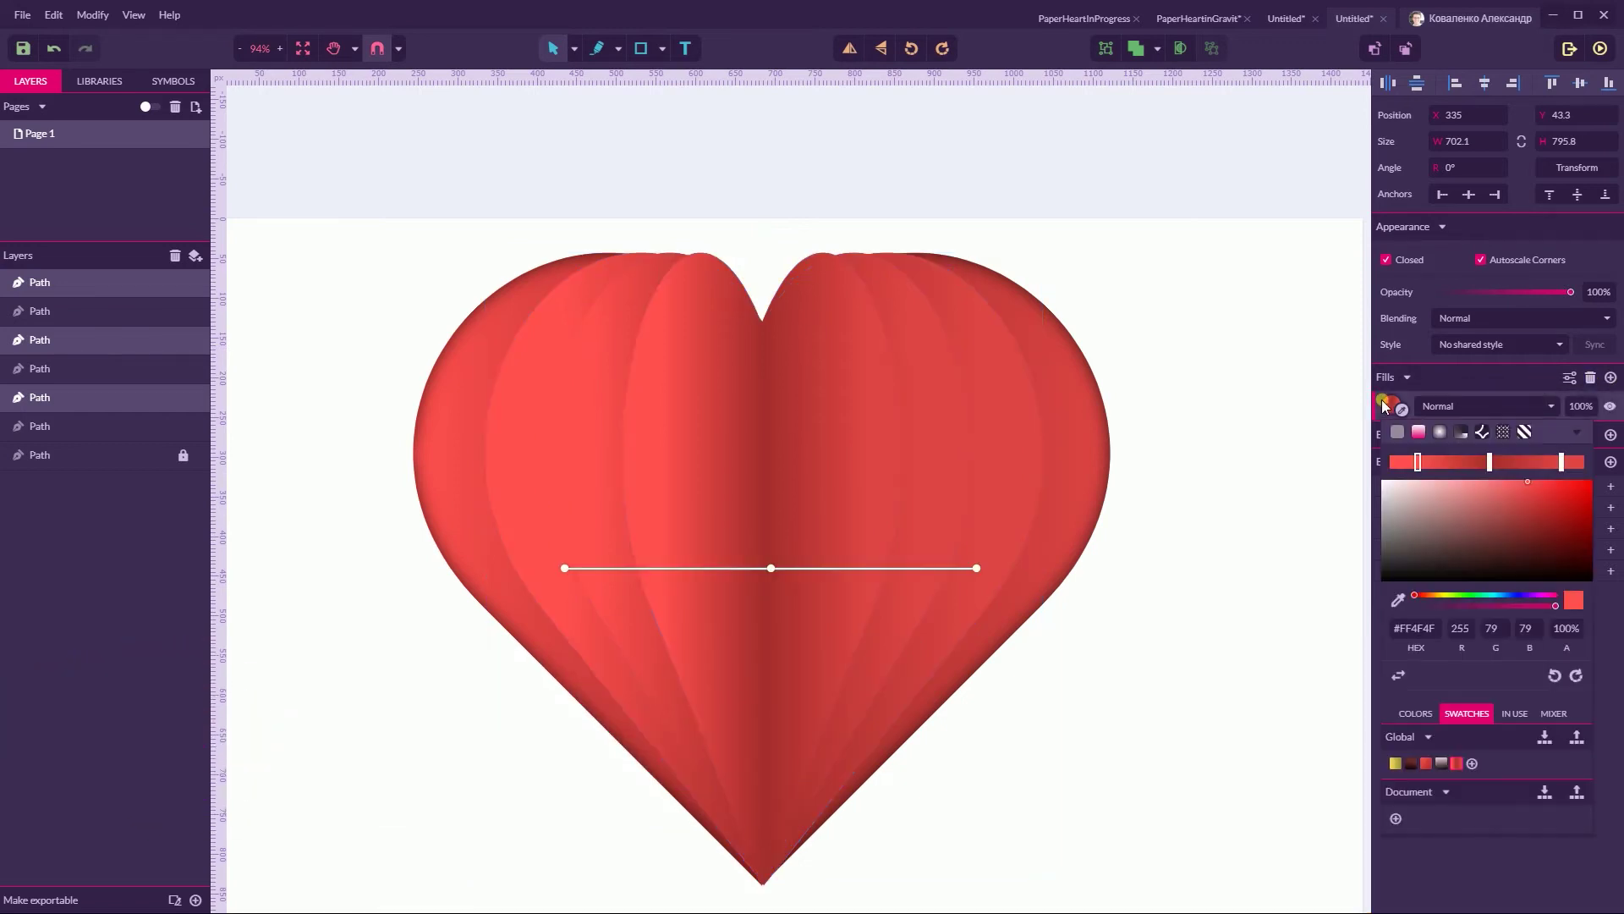
click(1591, 376)
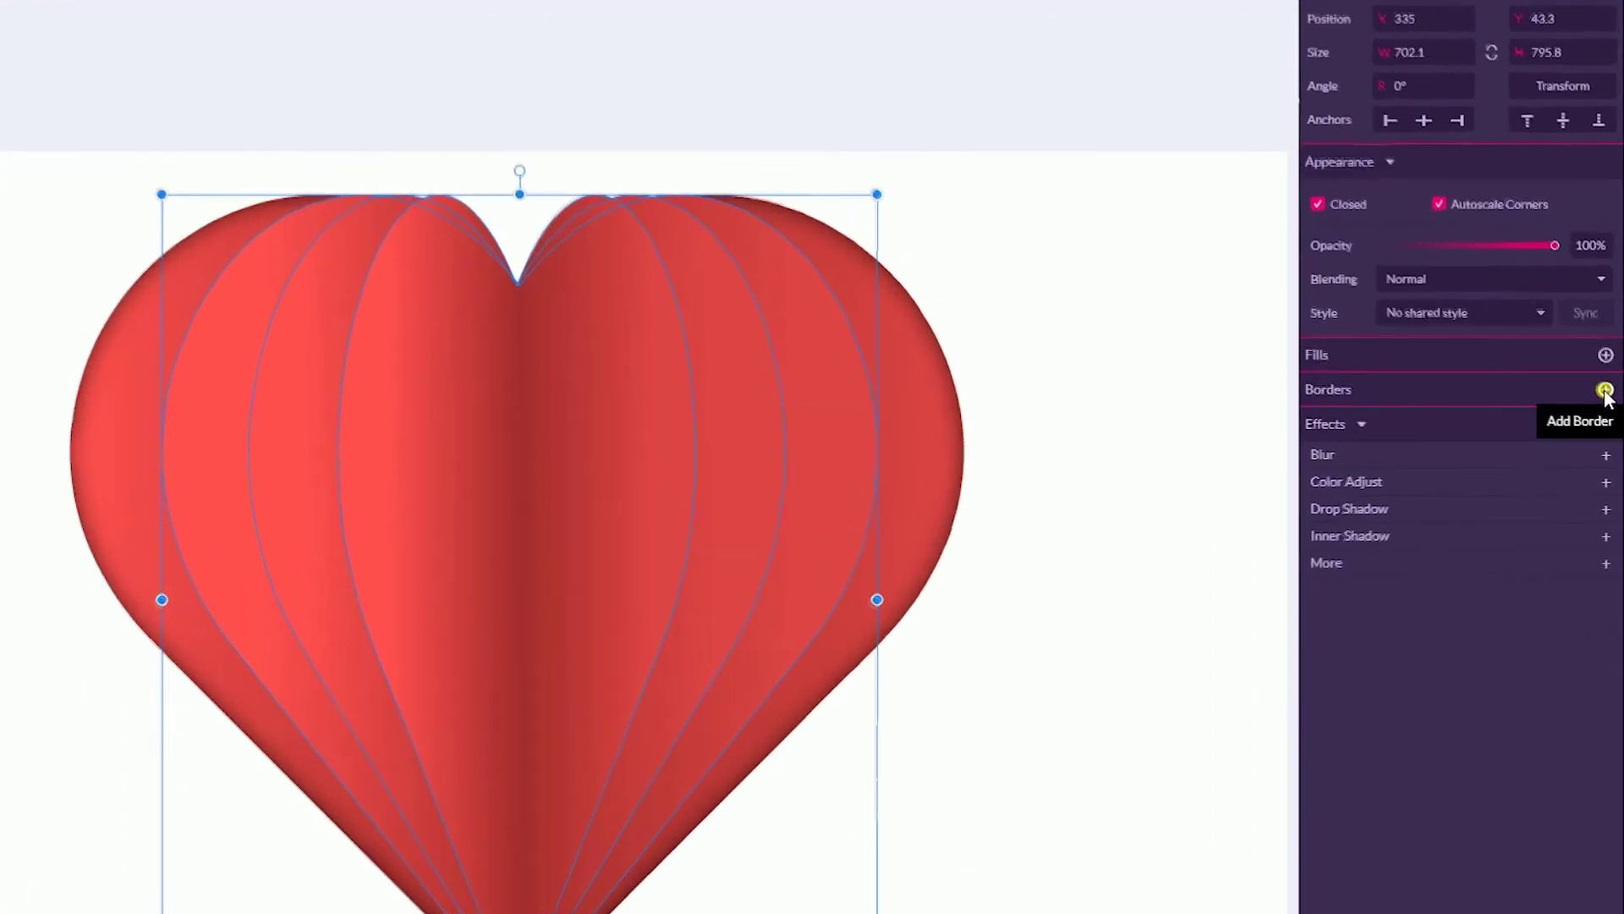
click(1610, 404)
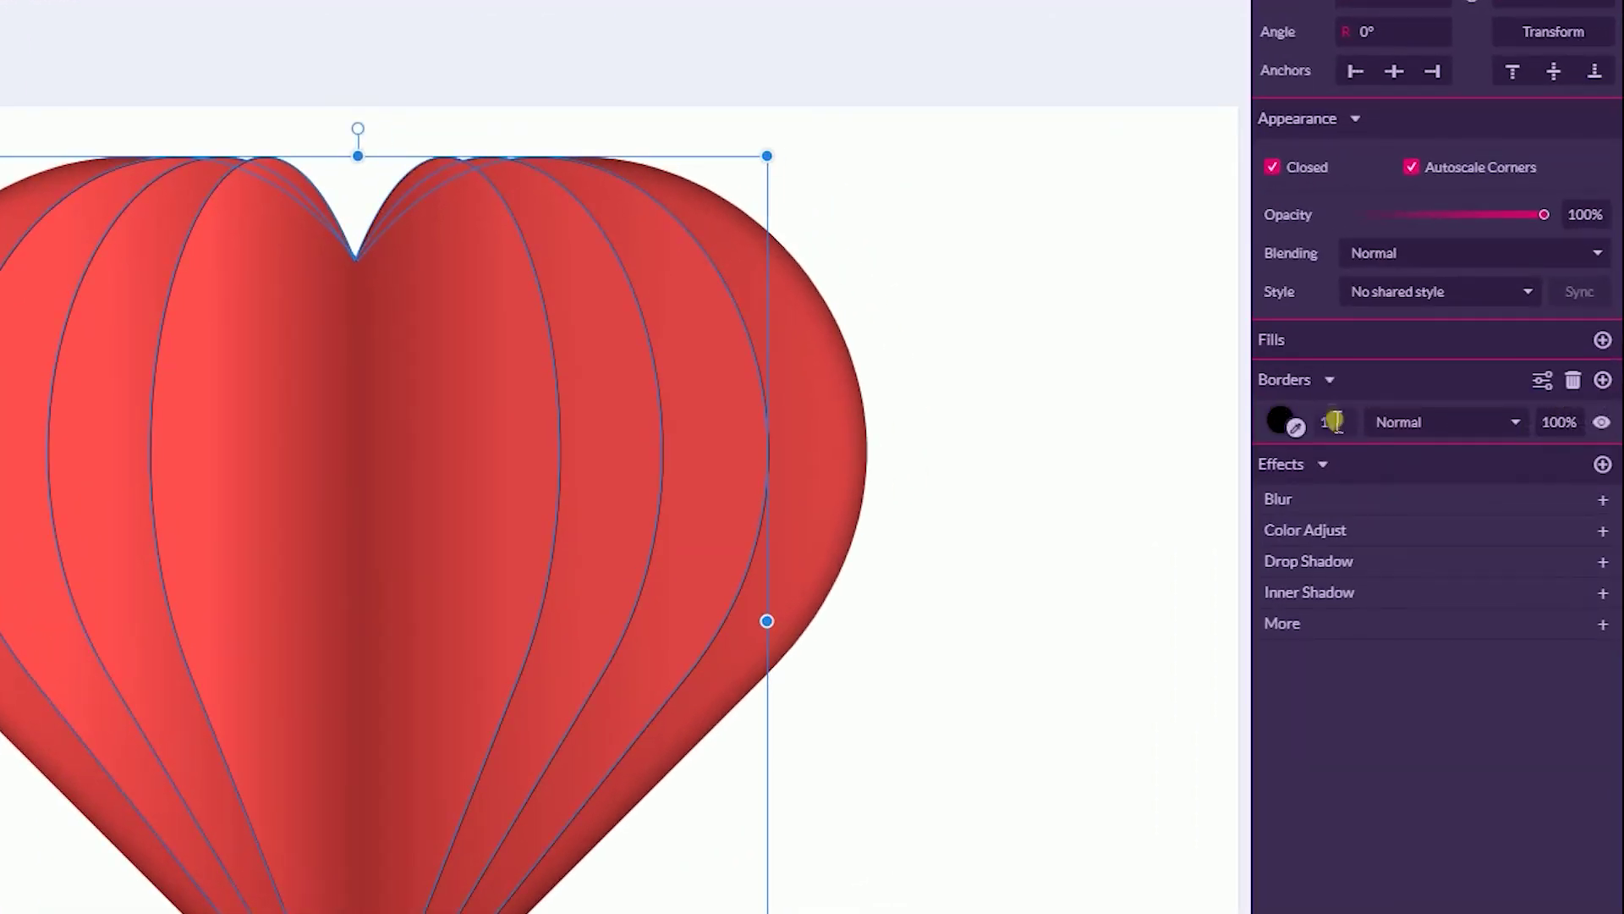
click(1337, 423)
text(5)
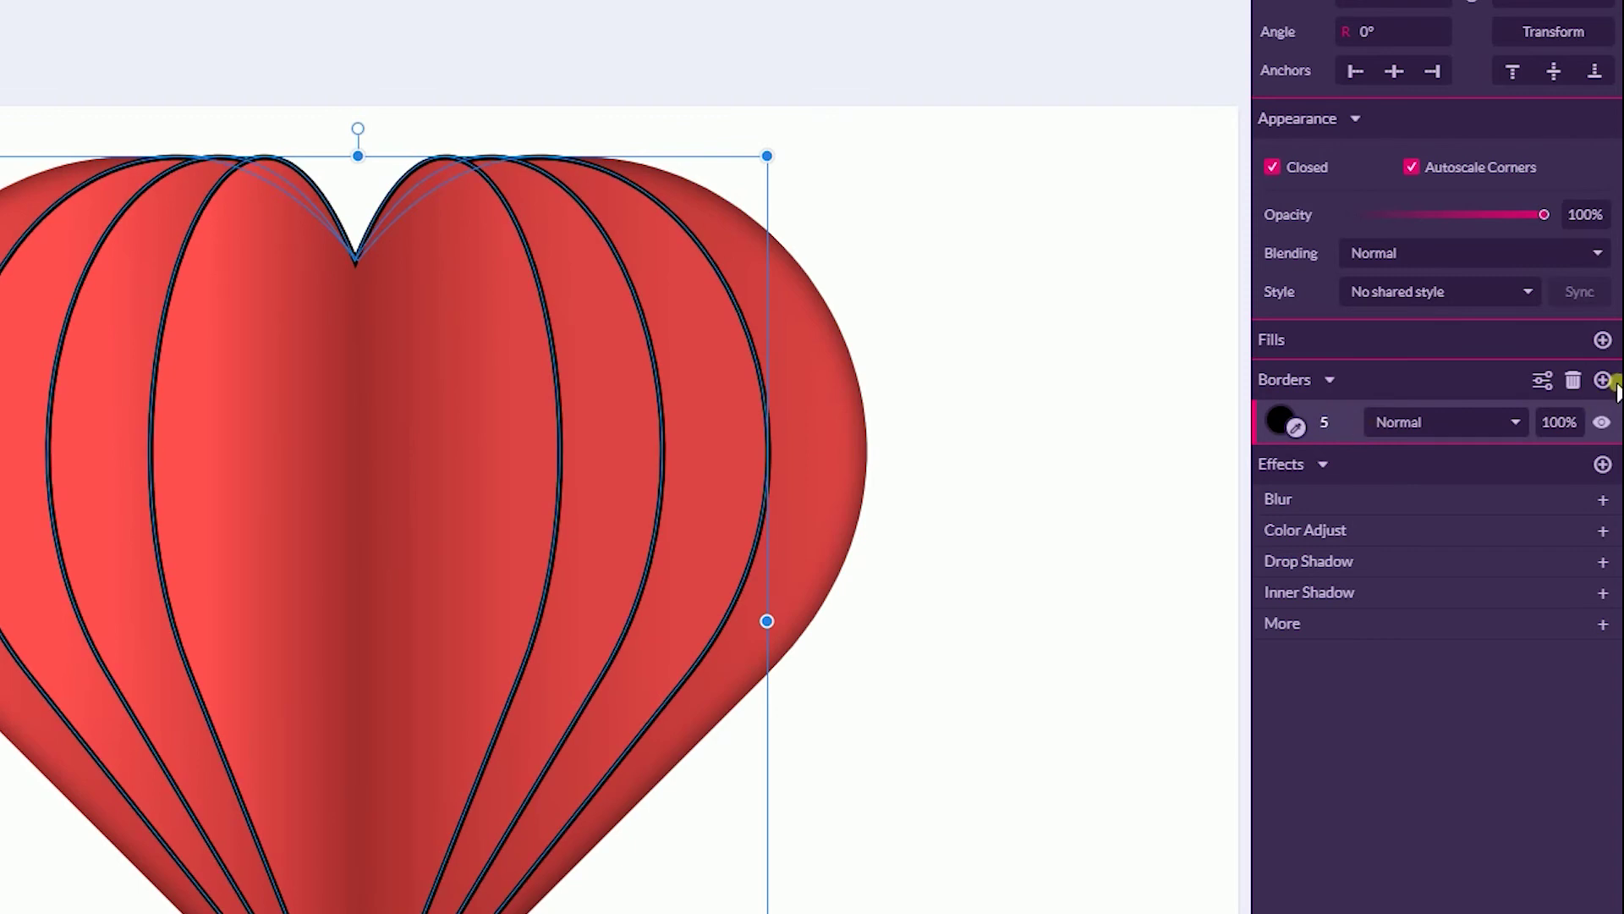
click(1544, 379)
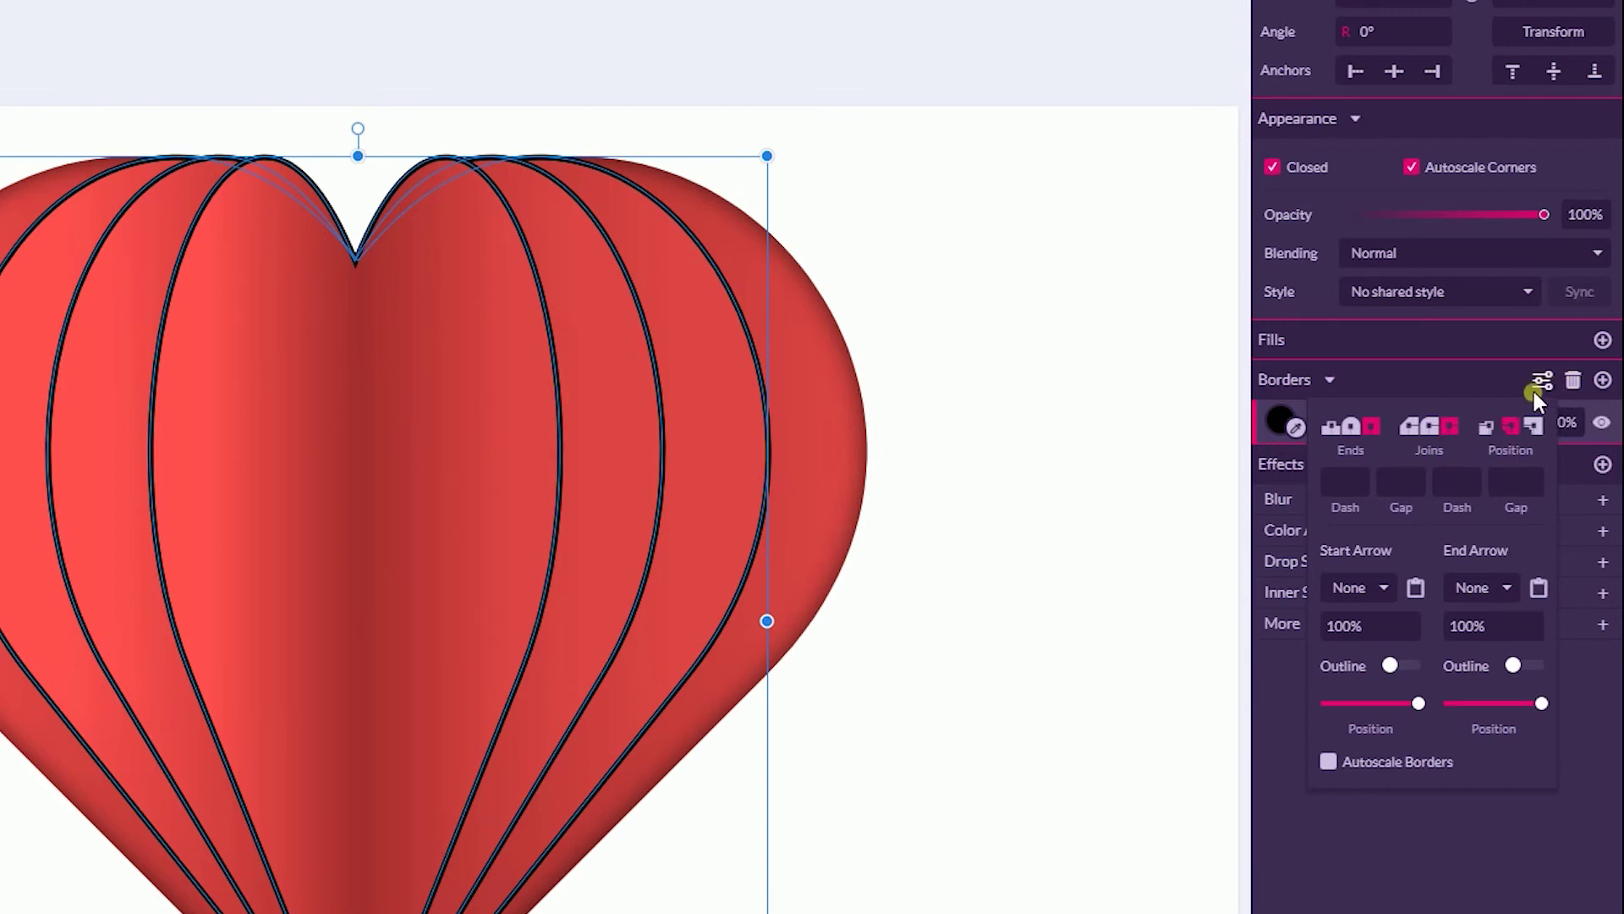
click(1486, 431)
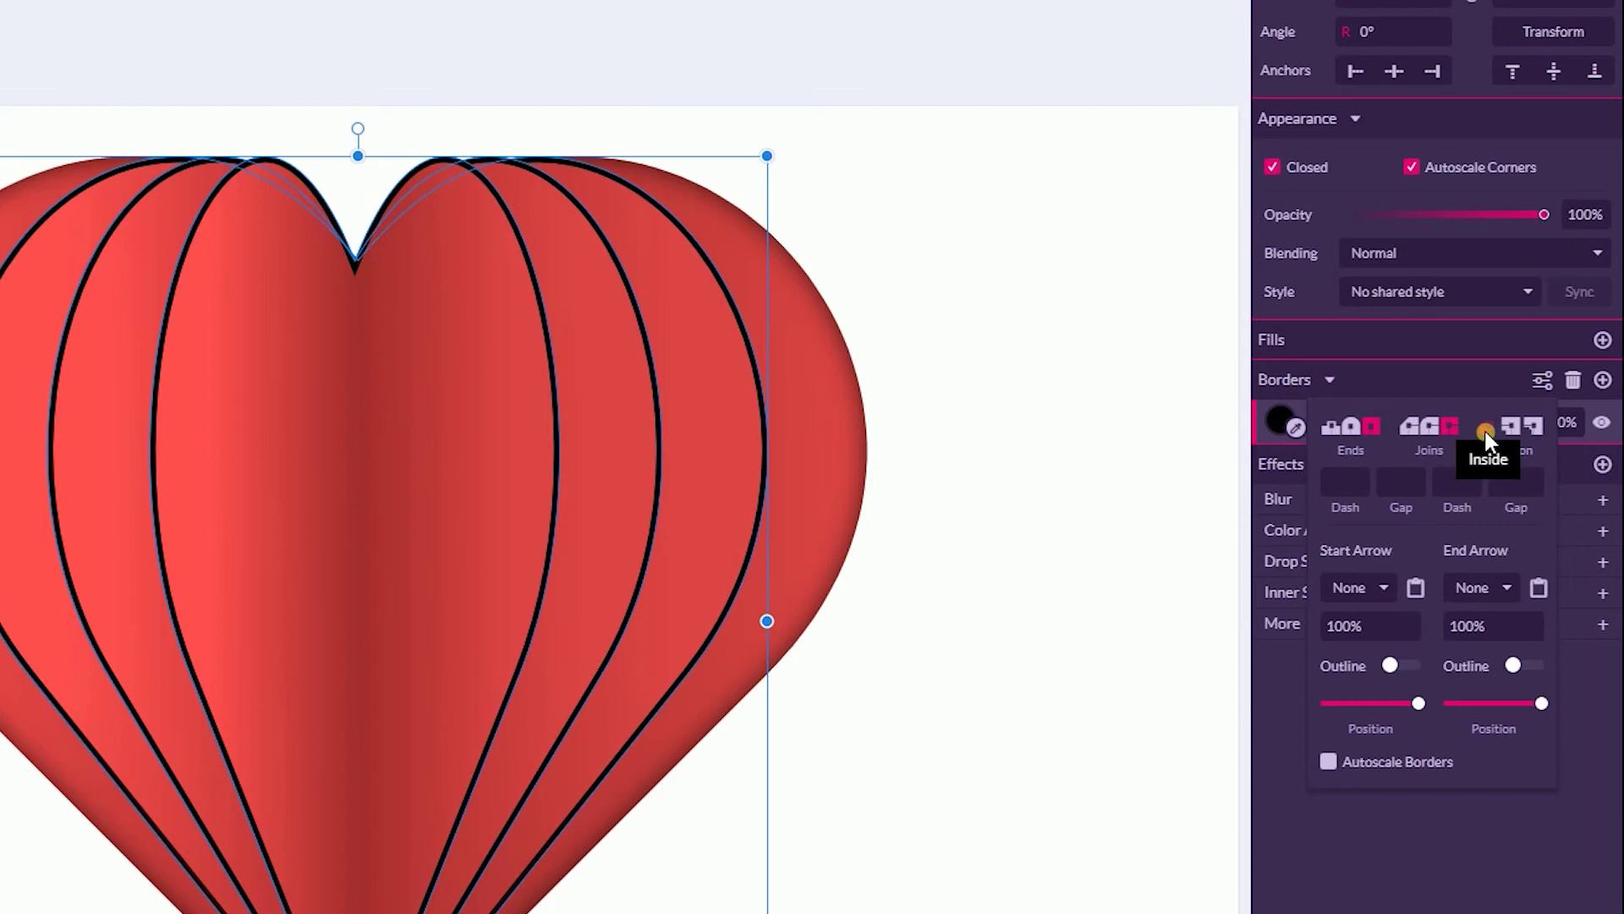
Make the borders light pink #FFB7B7 with Soft Light blending
click(1272, 413)
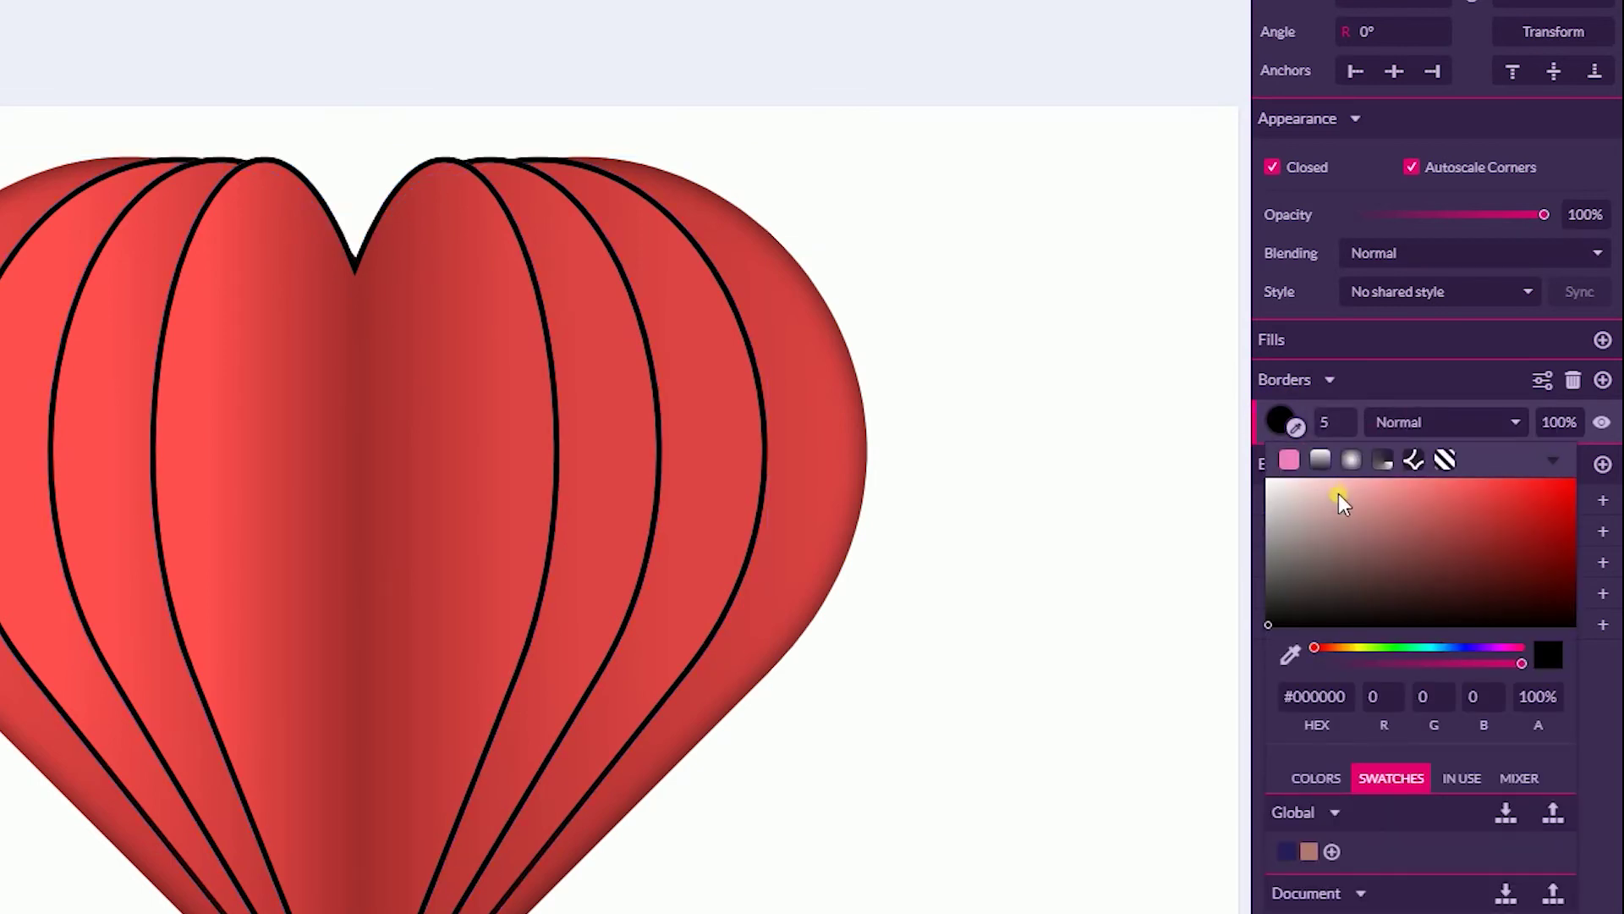
drag(1382, 497, 1353, 479)
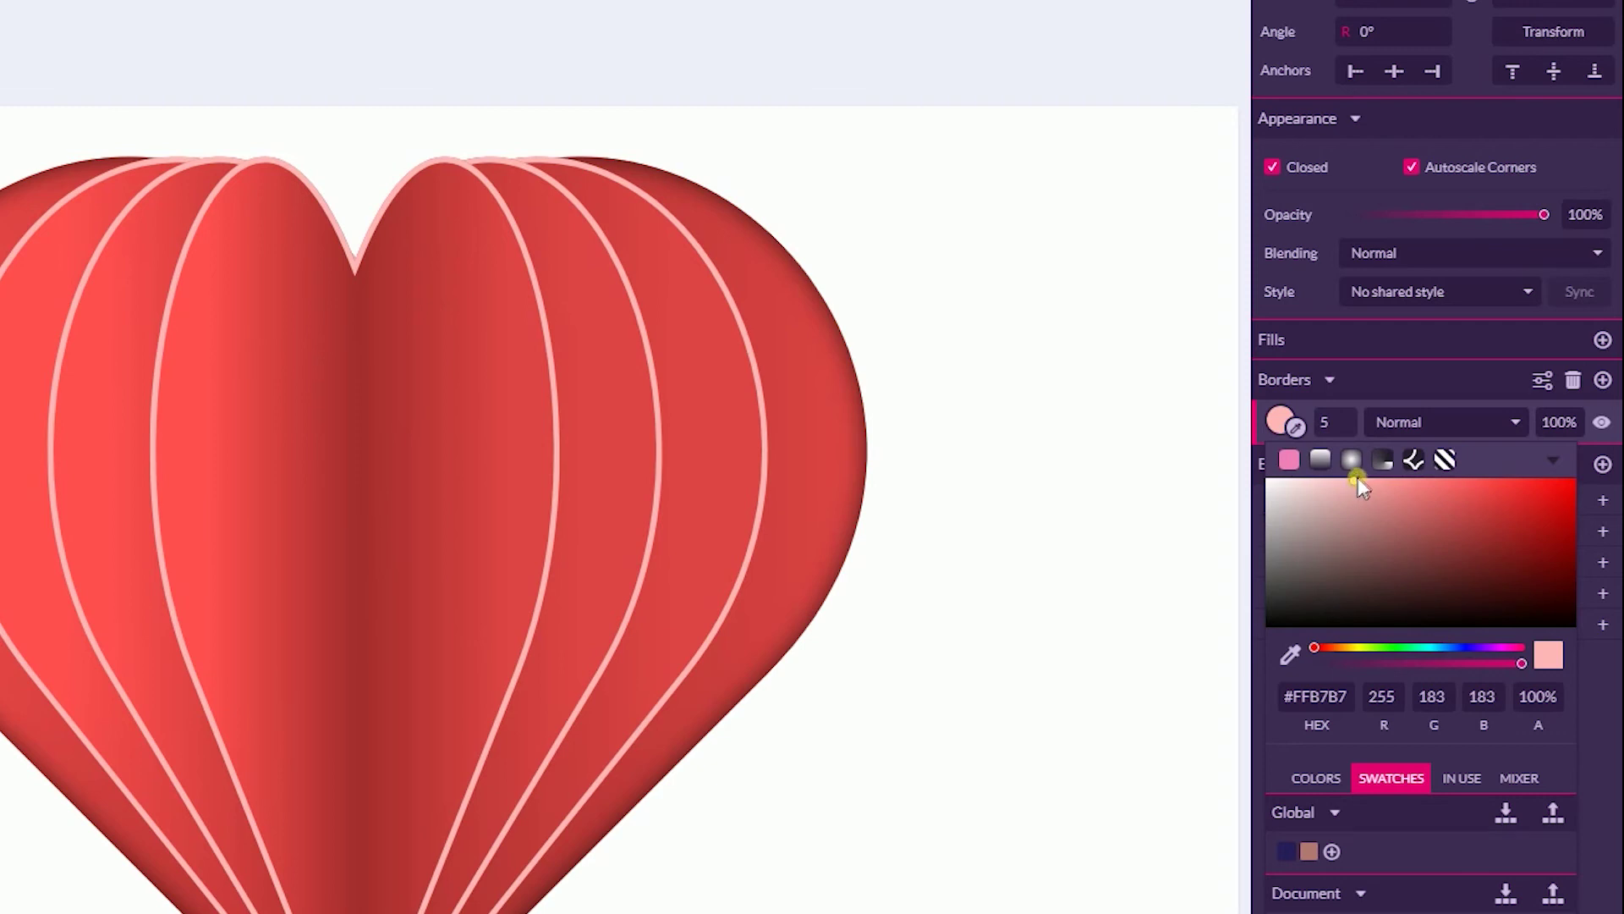
click(1381, 252)
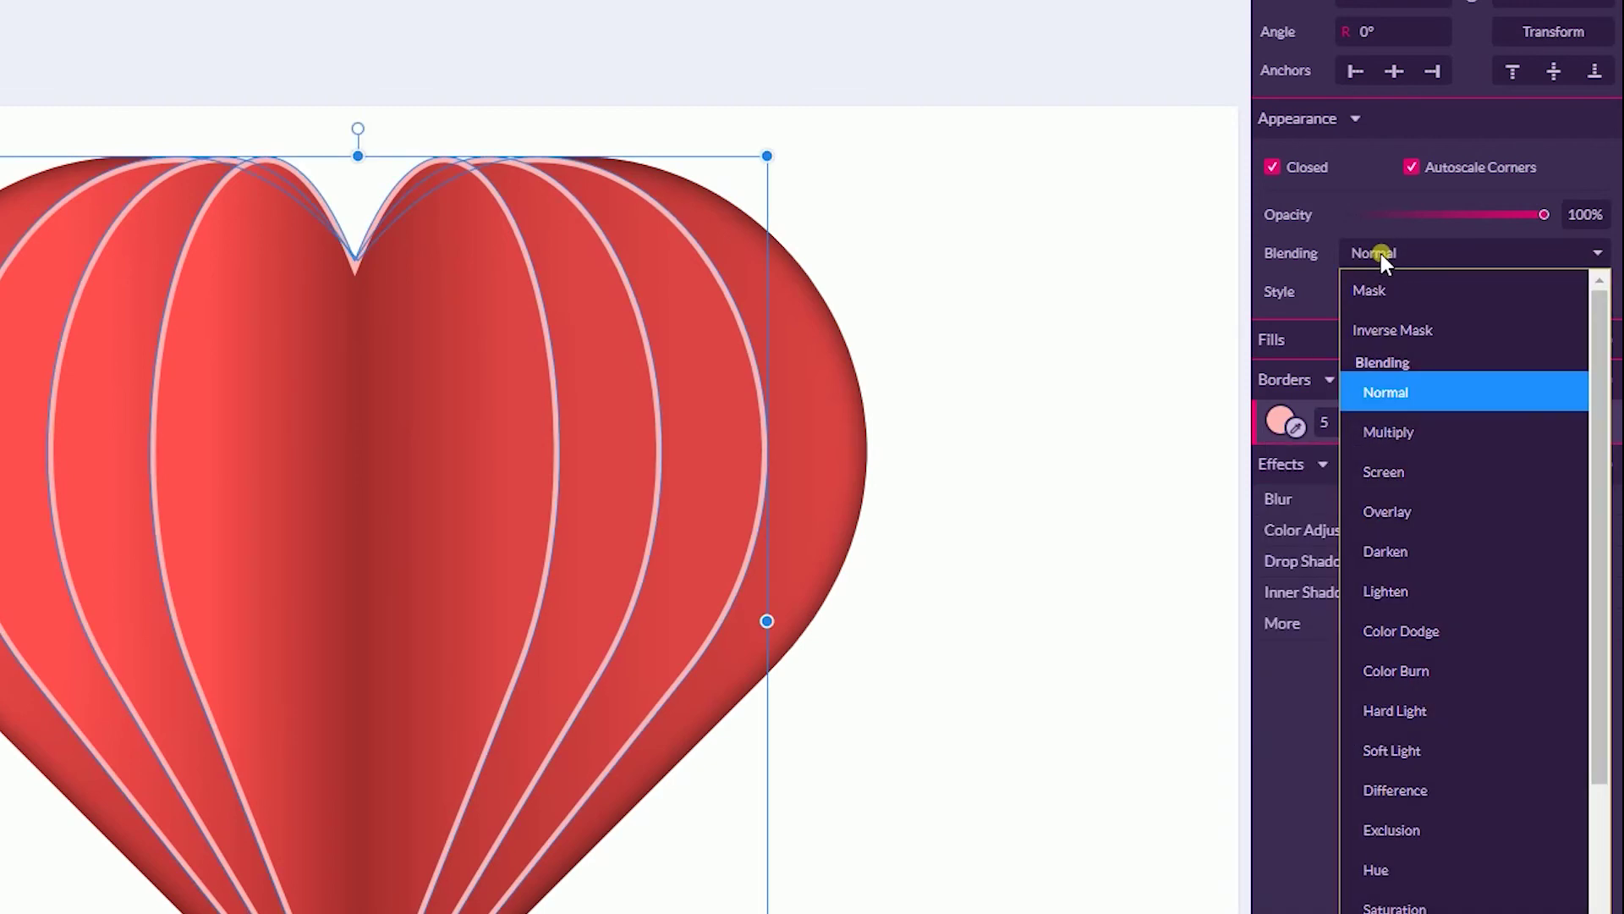
click(1381, 738)
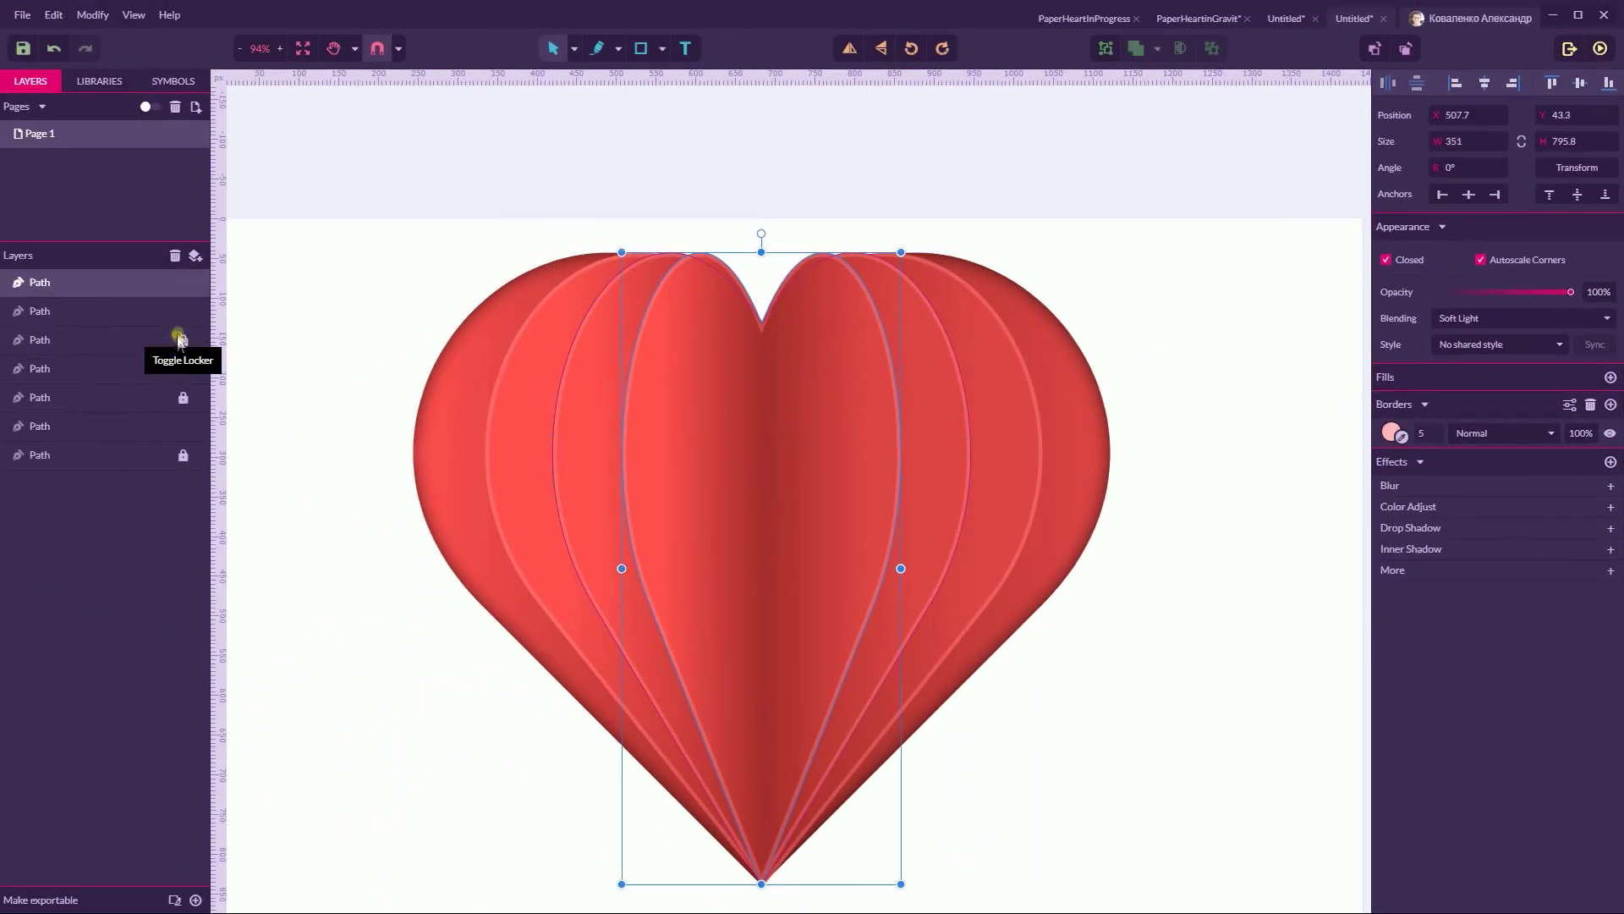
Lock the top heart layer and select heart layers 2, 4 and 6
click(183, 283)
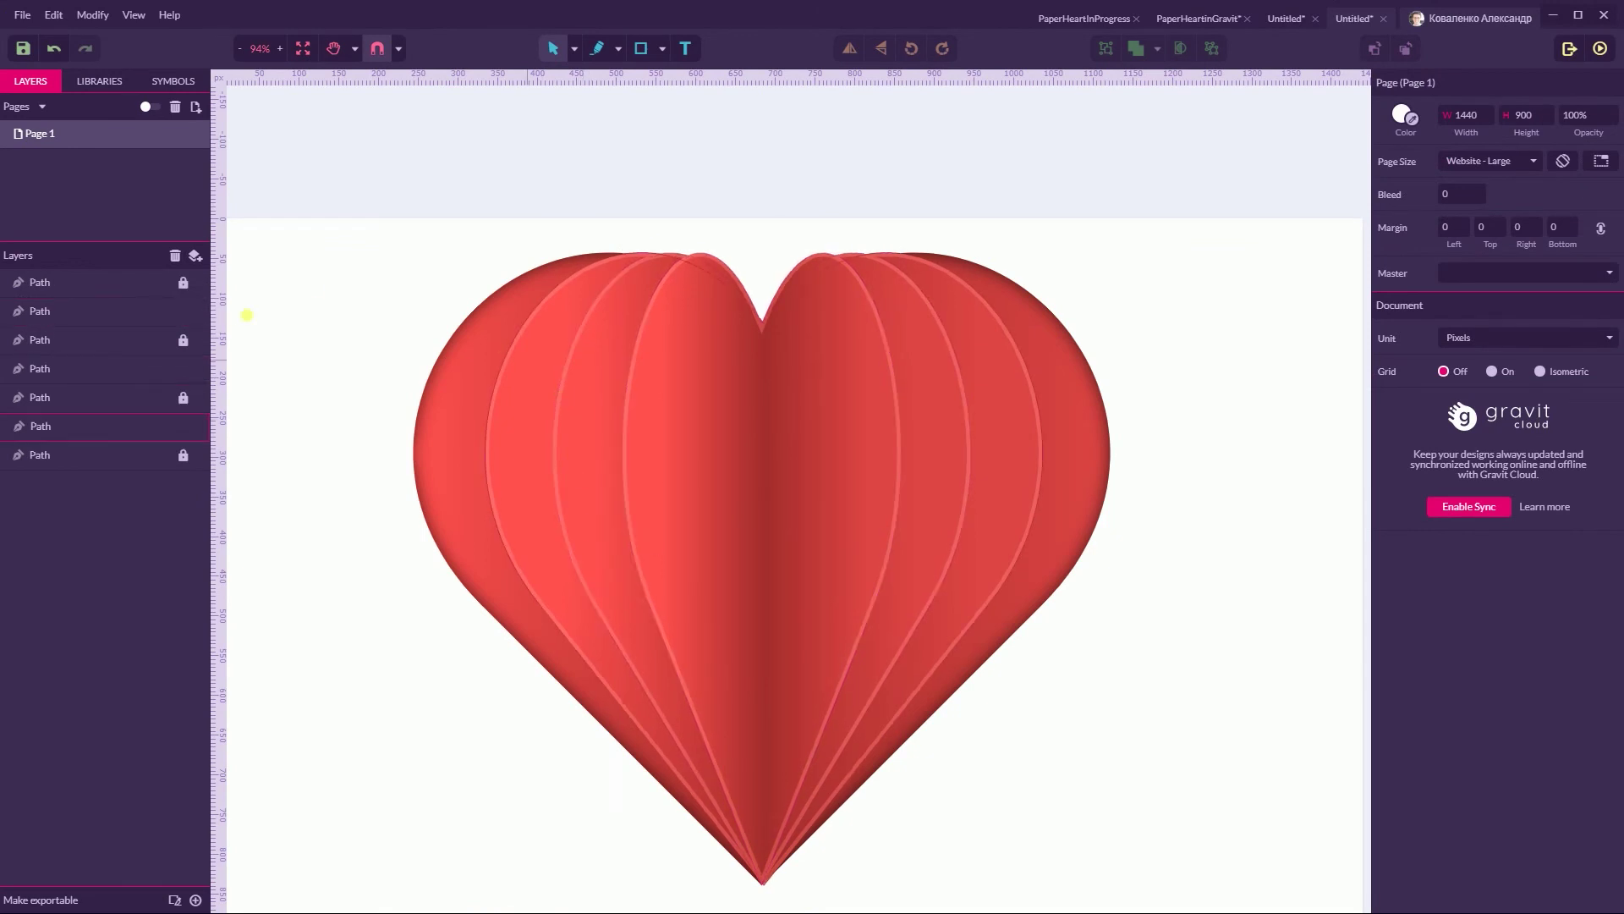
click(78, 312)
shift+click(76, 370)
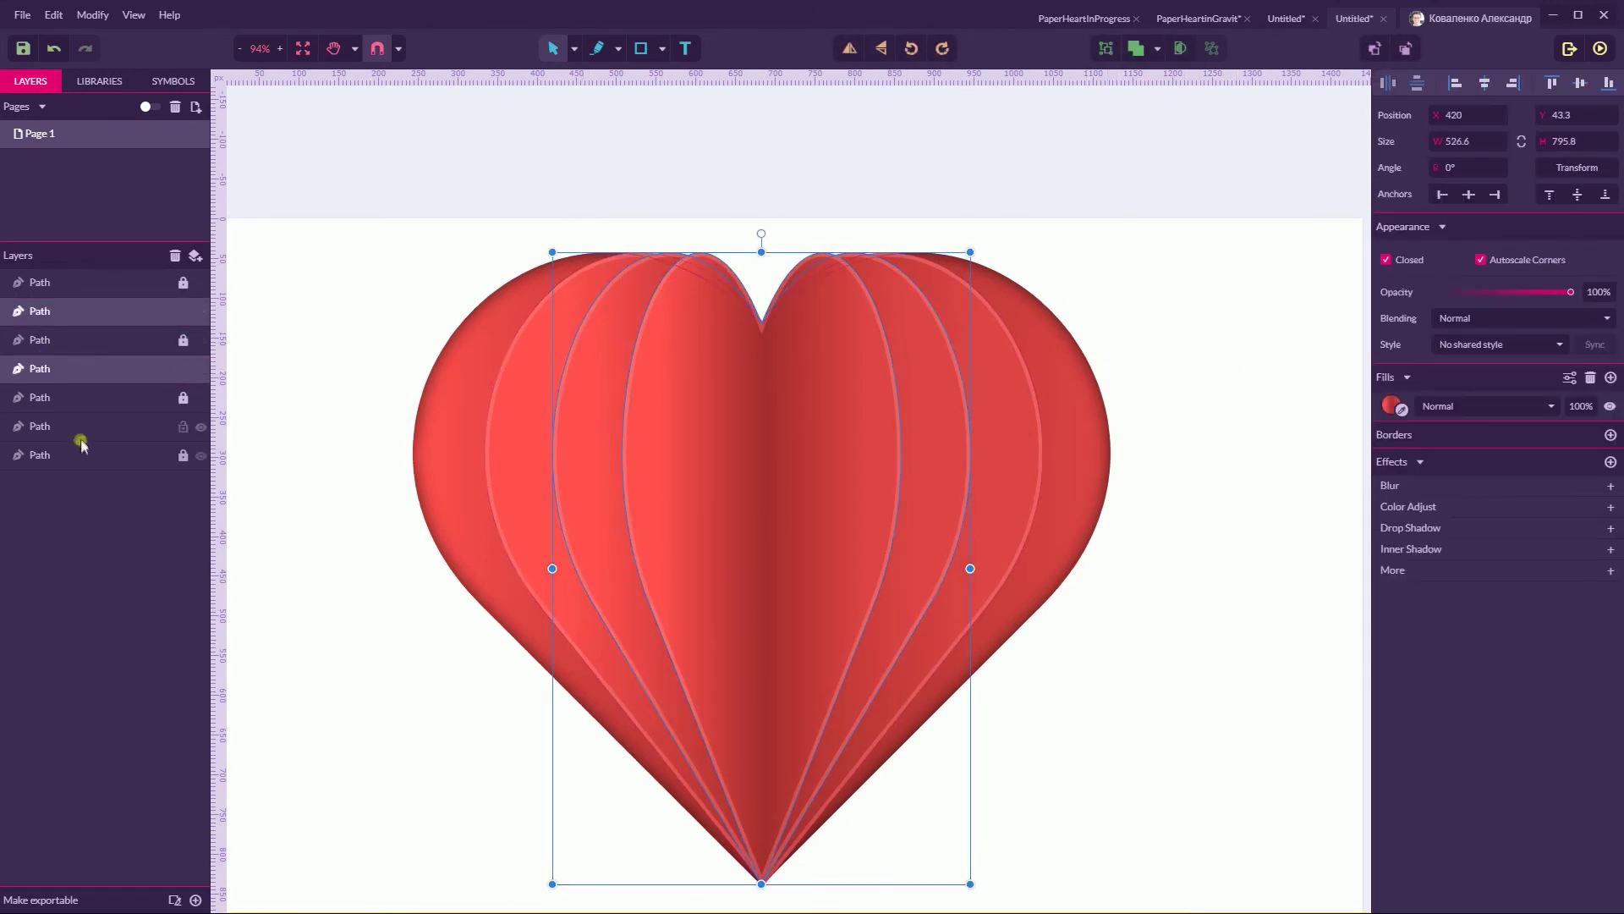
shift+click(75, 427)
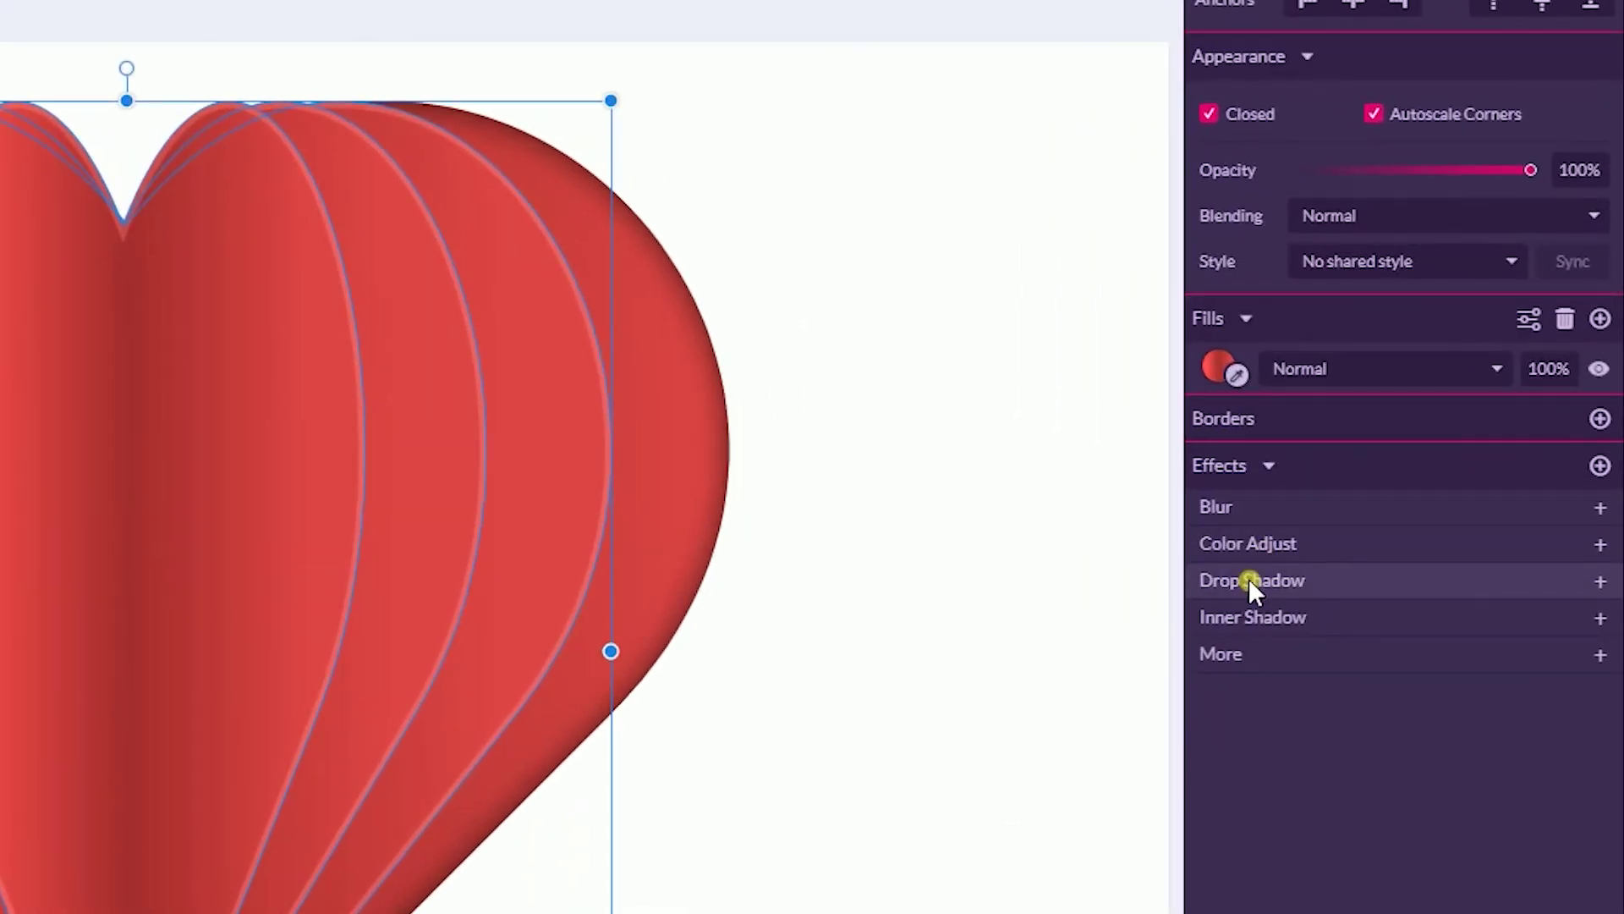
Give the selected layers a drop shadow with blur 30 and 25% opacity
click(1250, 582)
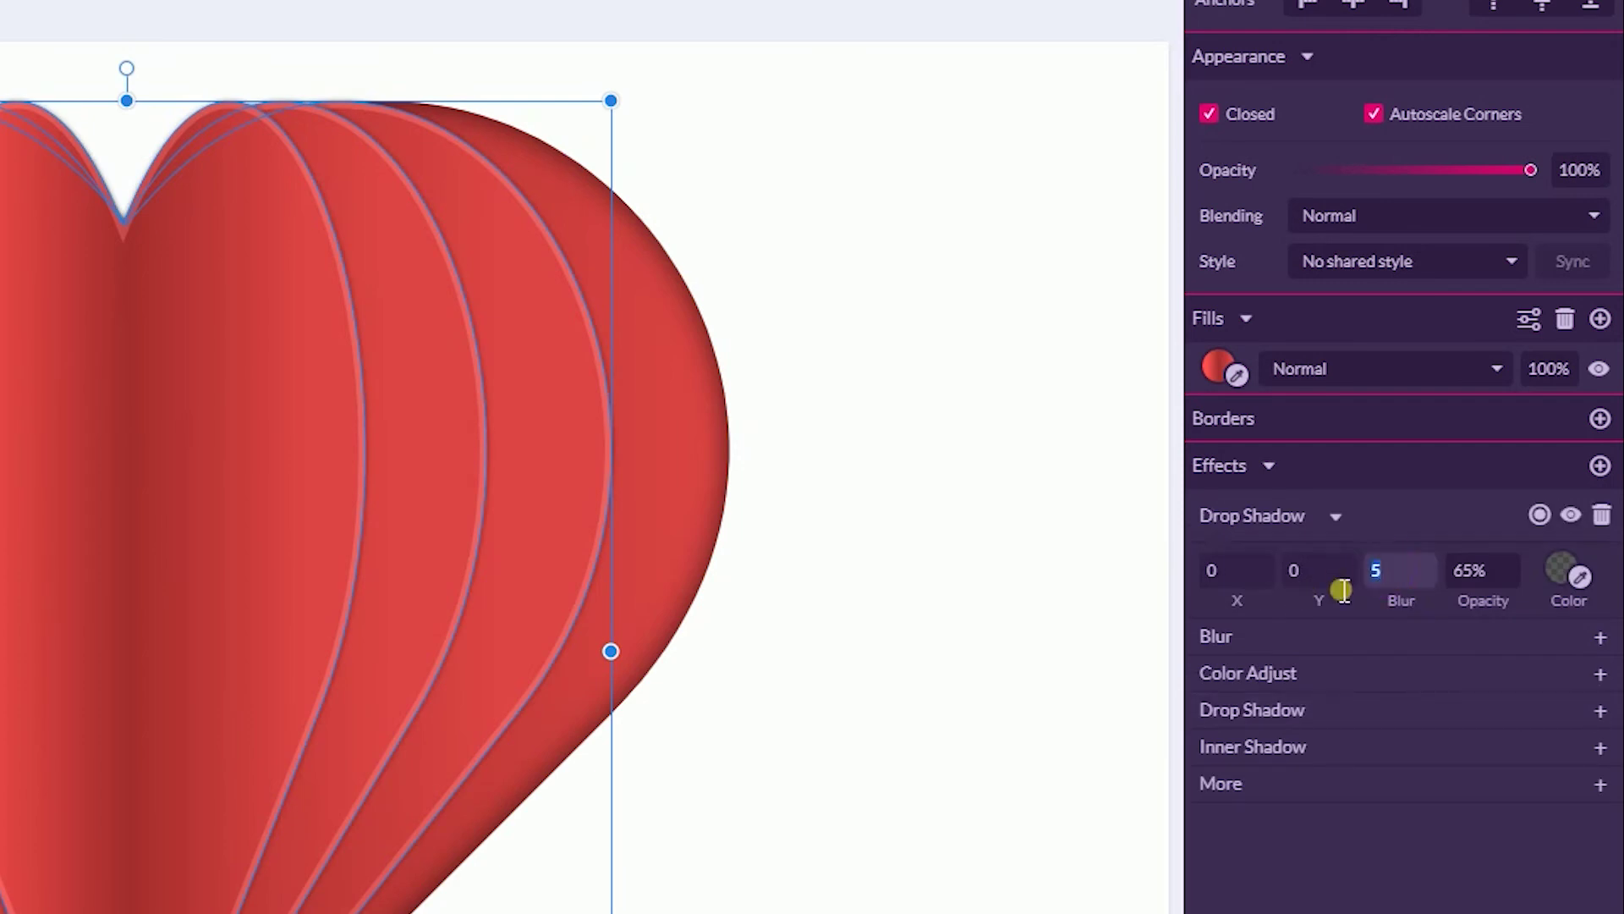
text(30)
key(Return)
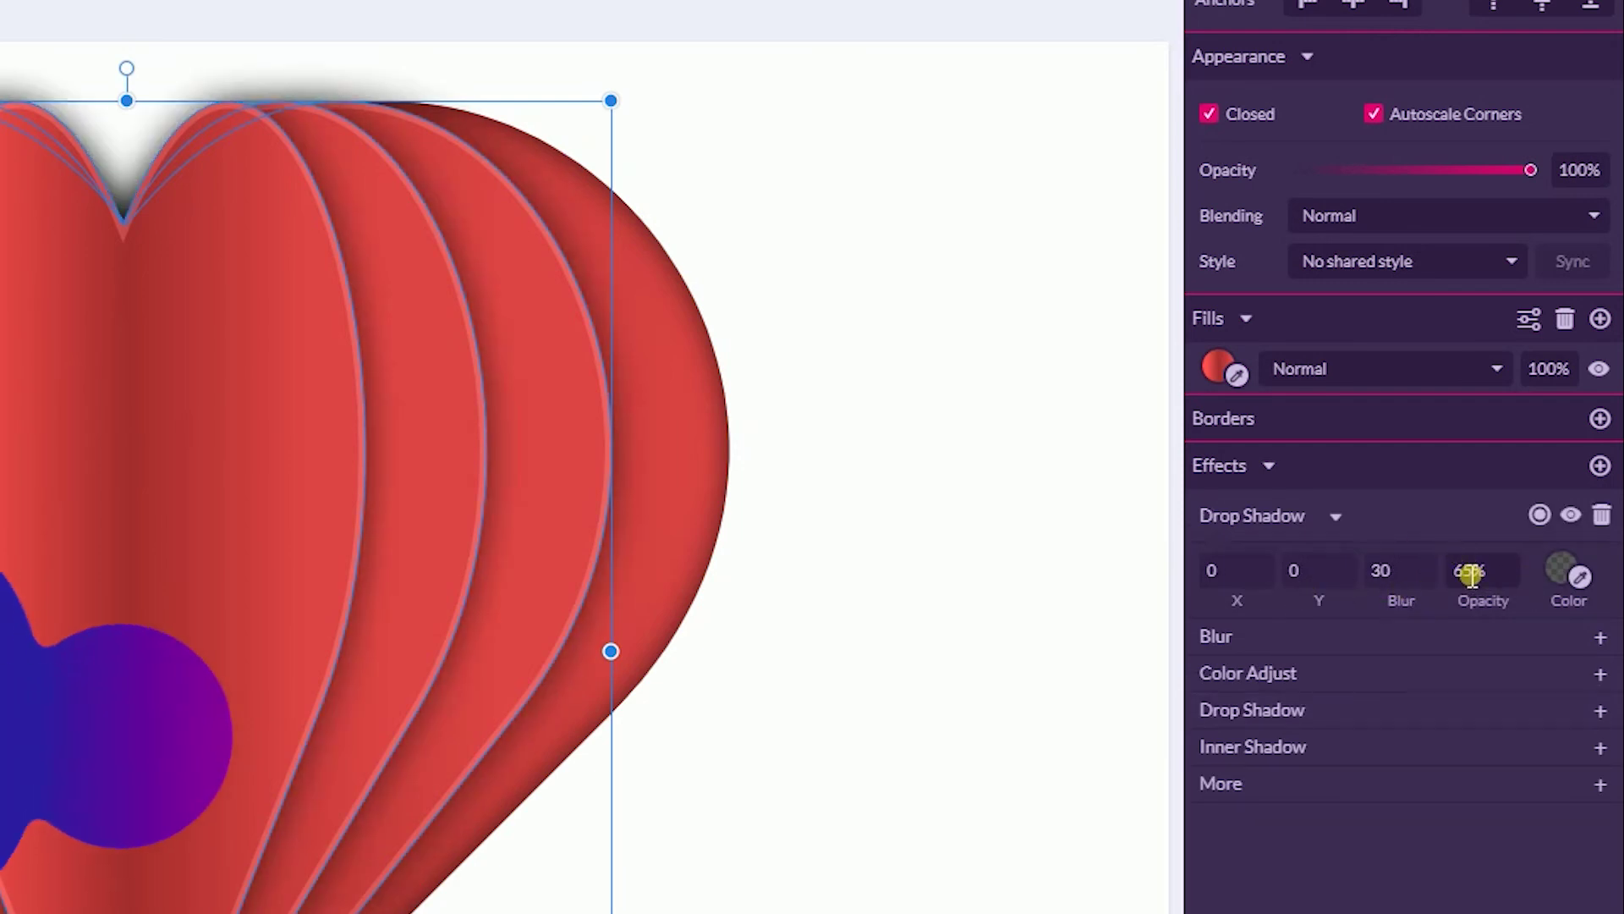
click(1452, 572)
key(Delete)
text(2)
key(Return)
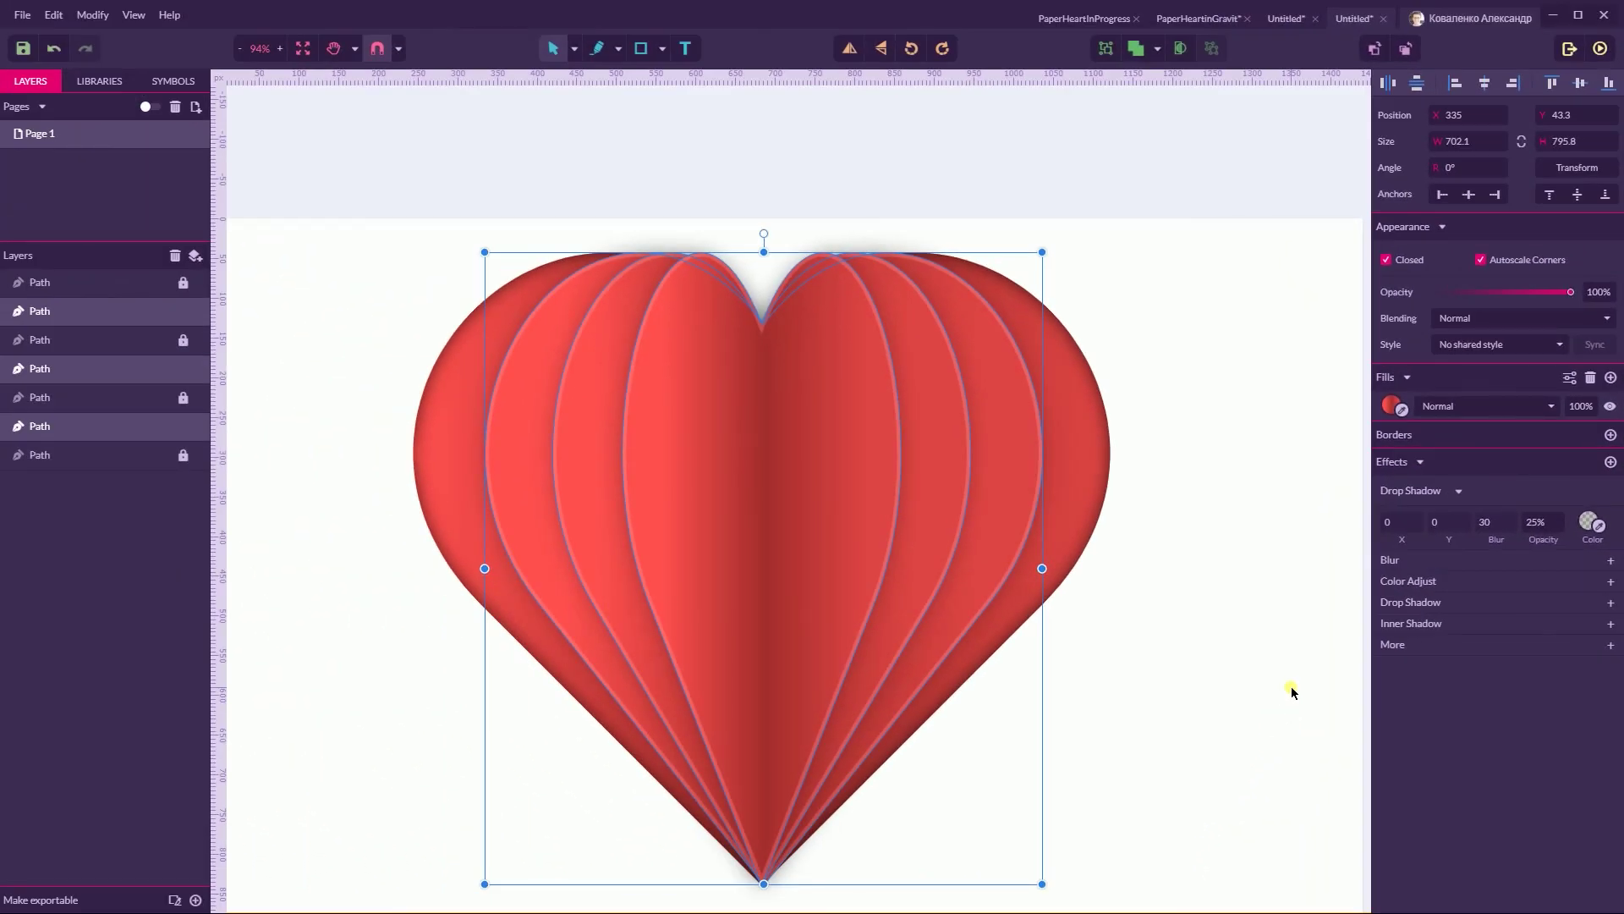
key(ctrl+minus)
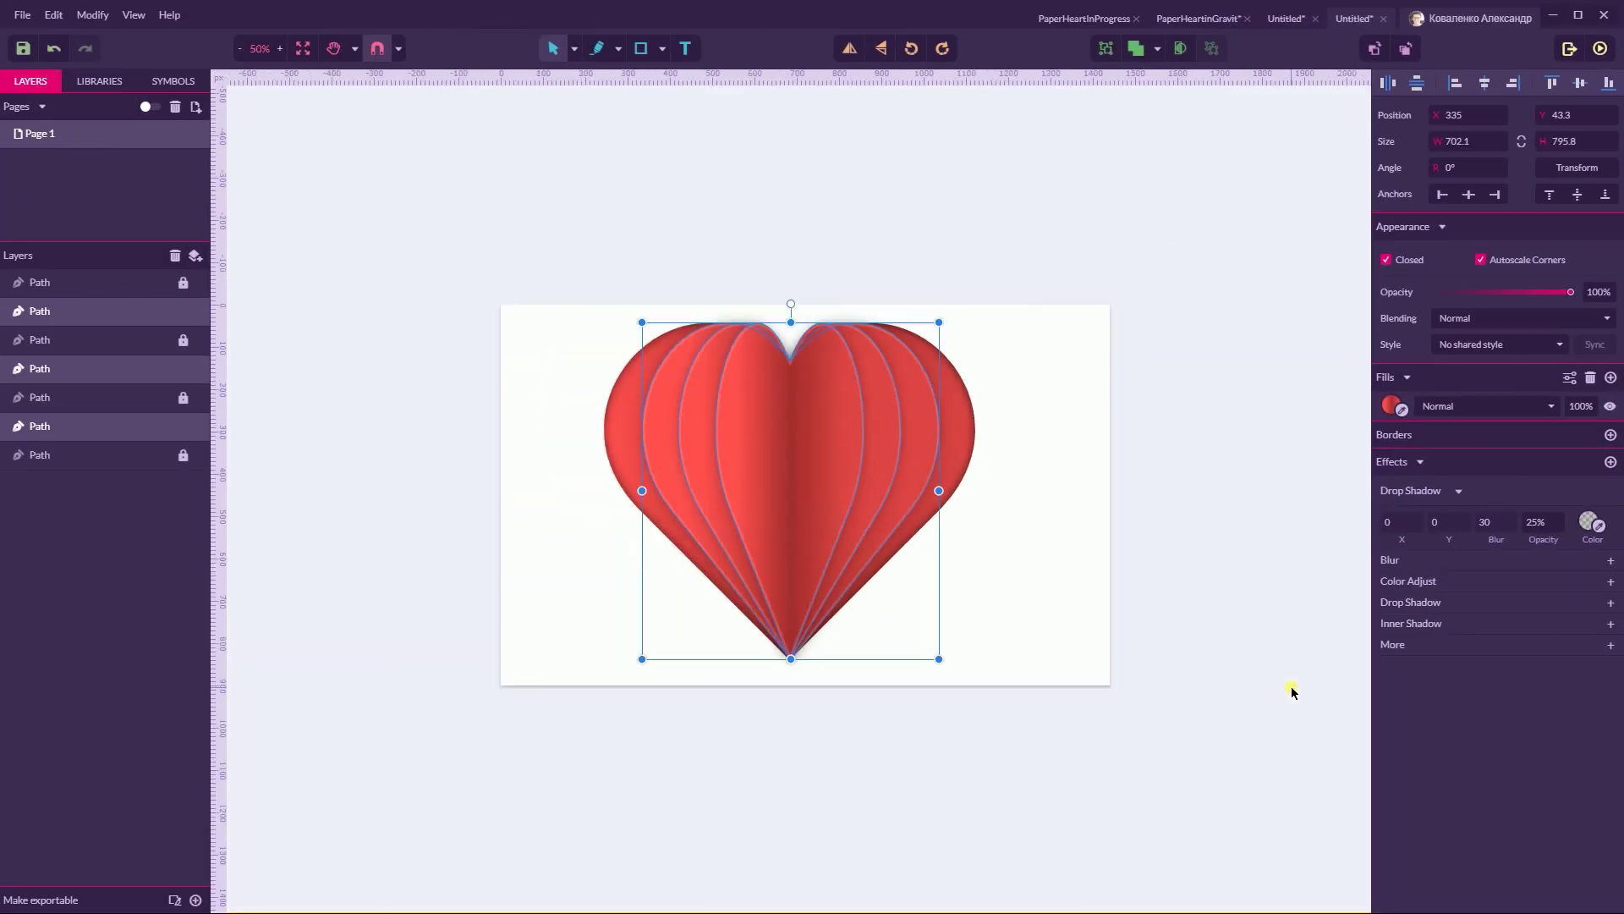
Unlock the top, third, fifth and bottom heart layers
click(663, 167)
click(184, 282)
click(183, 340)
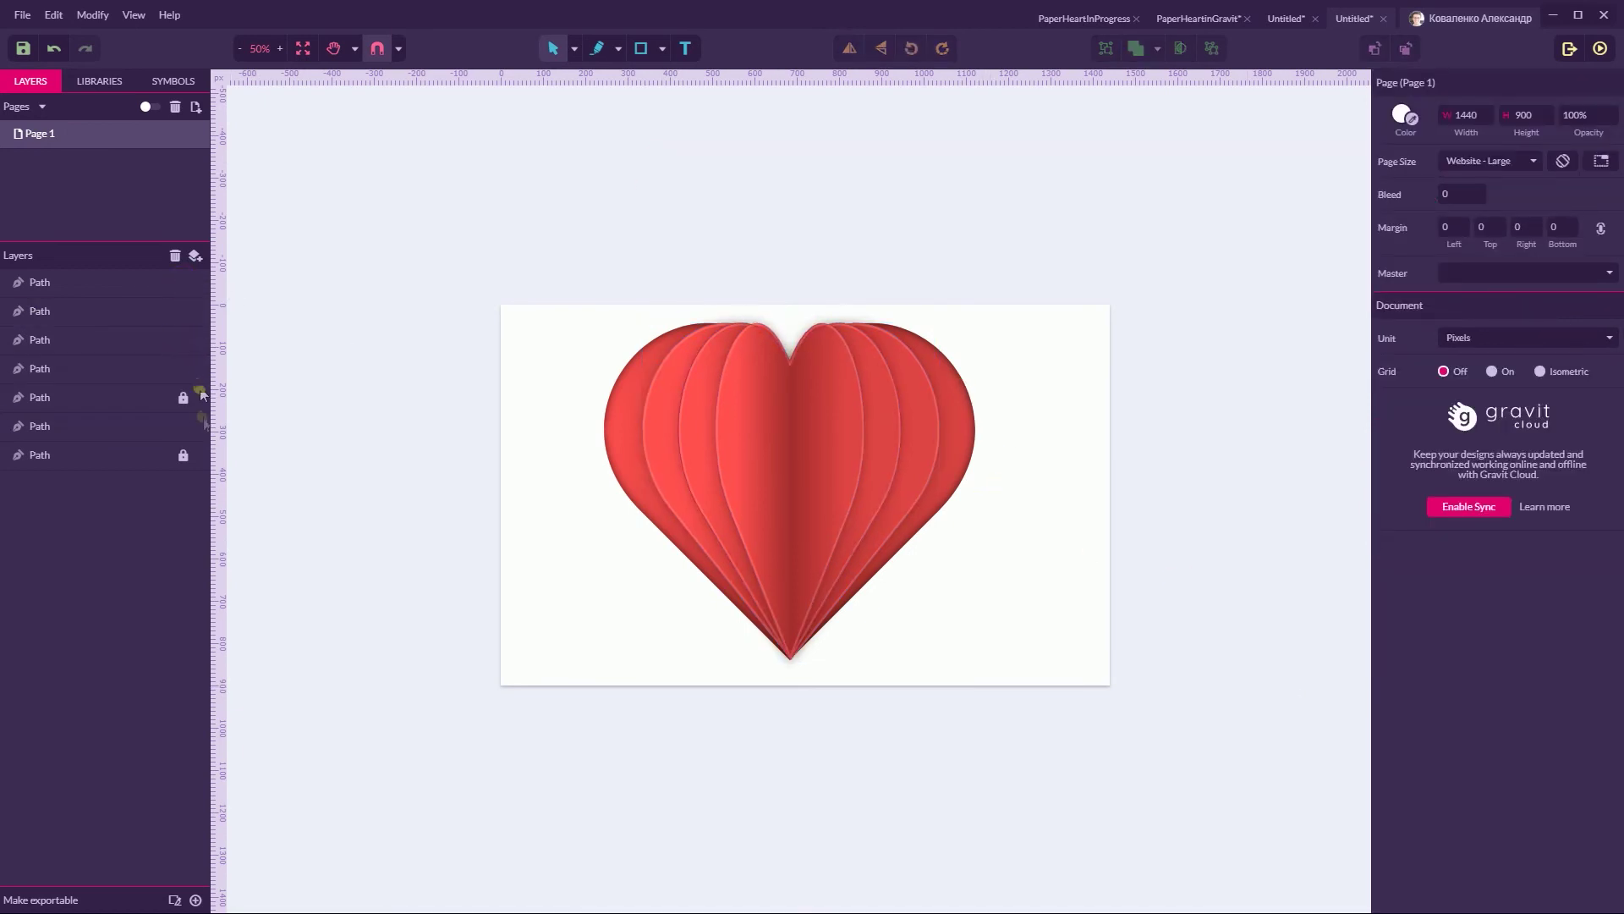
click(184, 397)
click(184, 454)
Group all seven heart paths and move the group toward the page's upper right
drag(560, 200, 1155, 743)
key(ctrl+g)
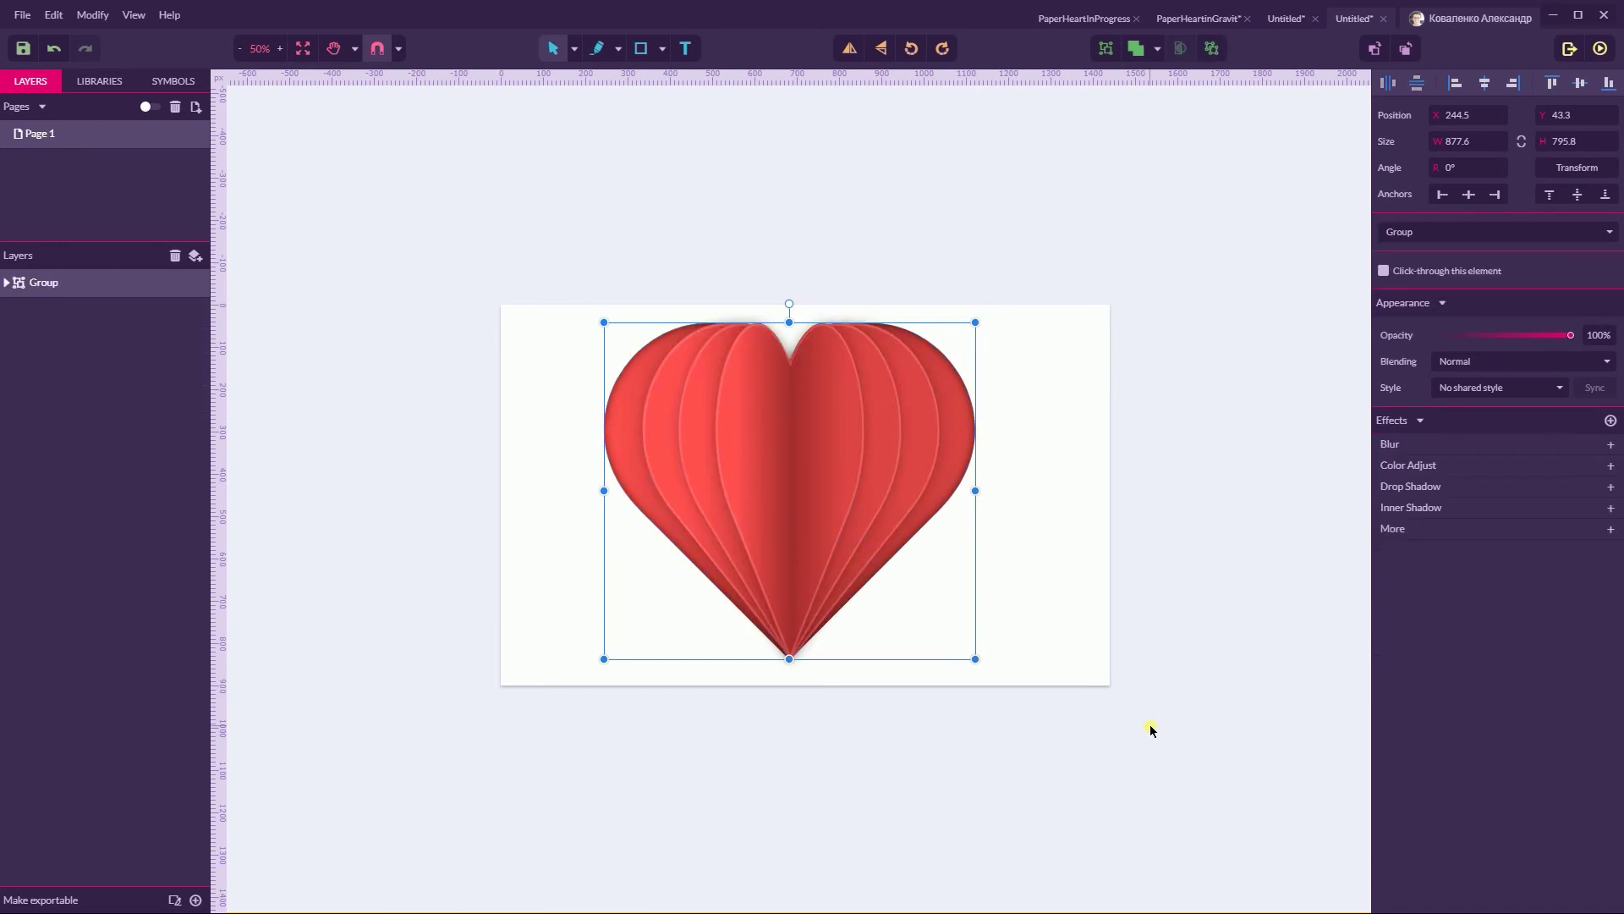
drag(864, 568, 1092, 318)
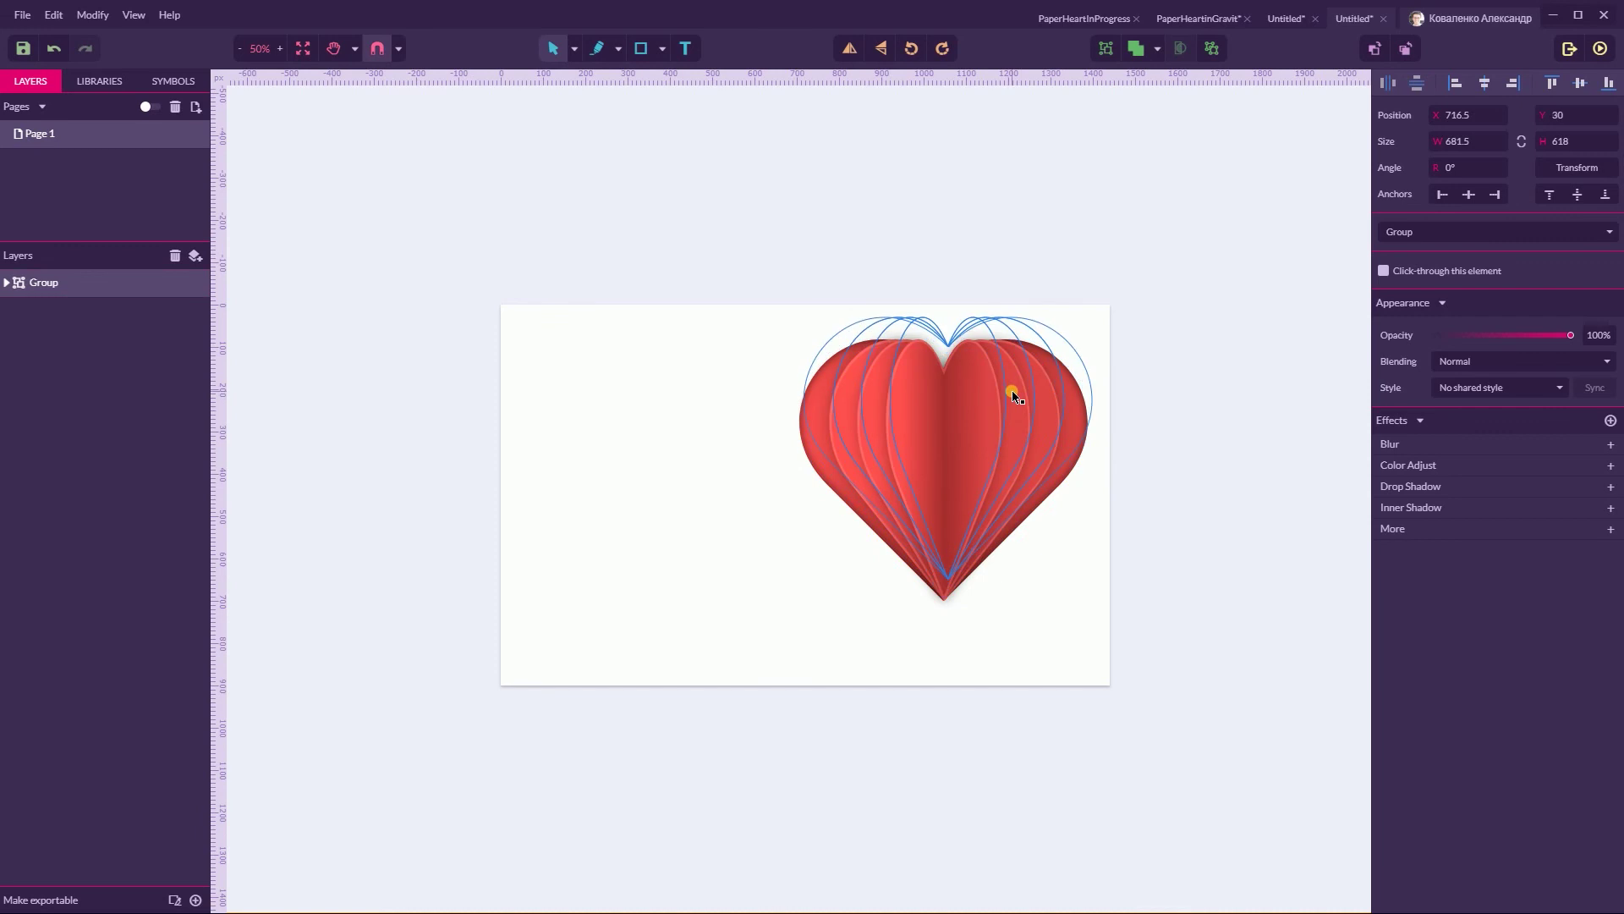
click(980, 260)
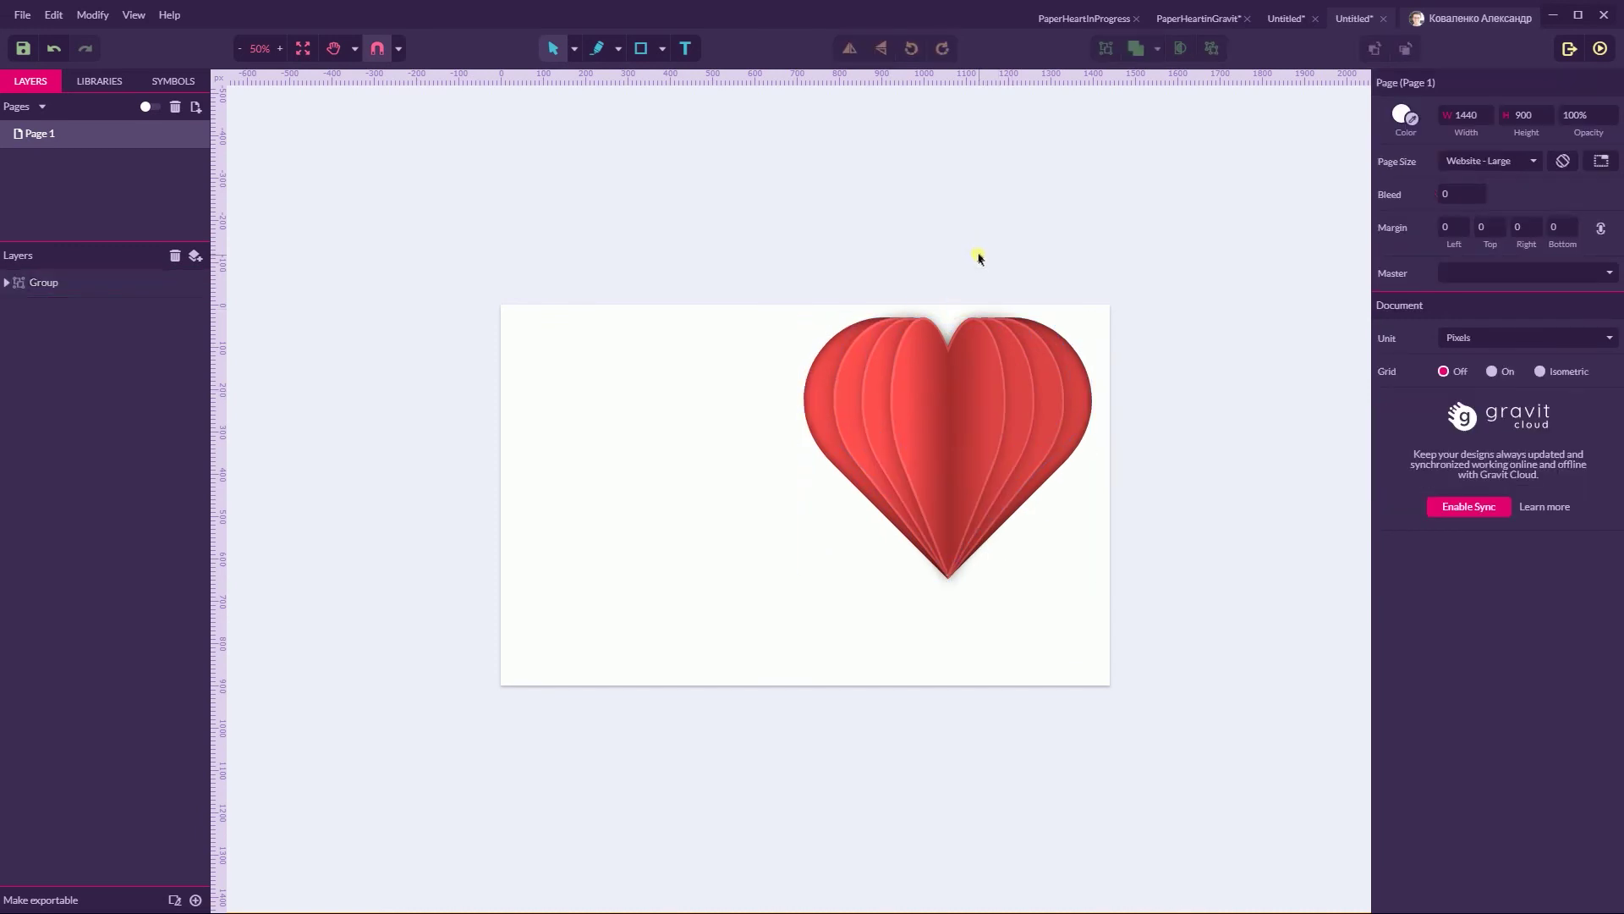
Draw a freehand looping string from the heart's tip leftward, with no fill and stroke width 4
click(599, 49)
mouse_move(949, 579)
mouse_down()
mouse_move(829, 624)
mouse_move(830, 558)
mouse_move(718, 636)
mouse_move(628, 550)
mouse_up()
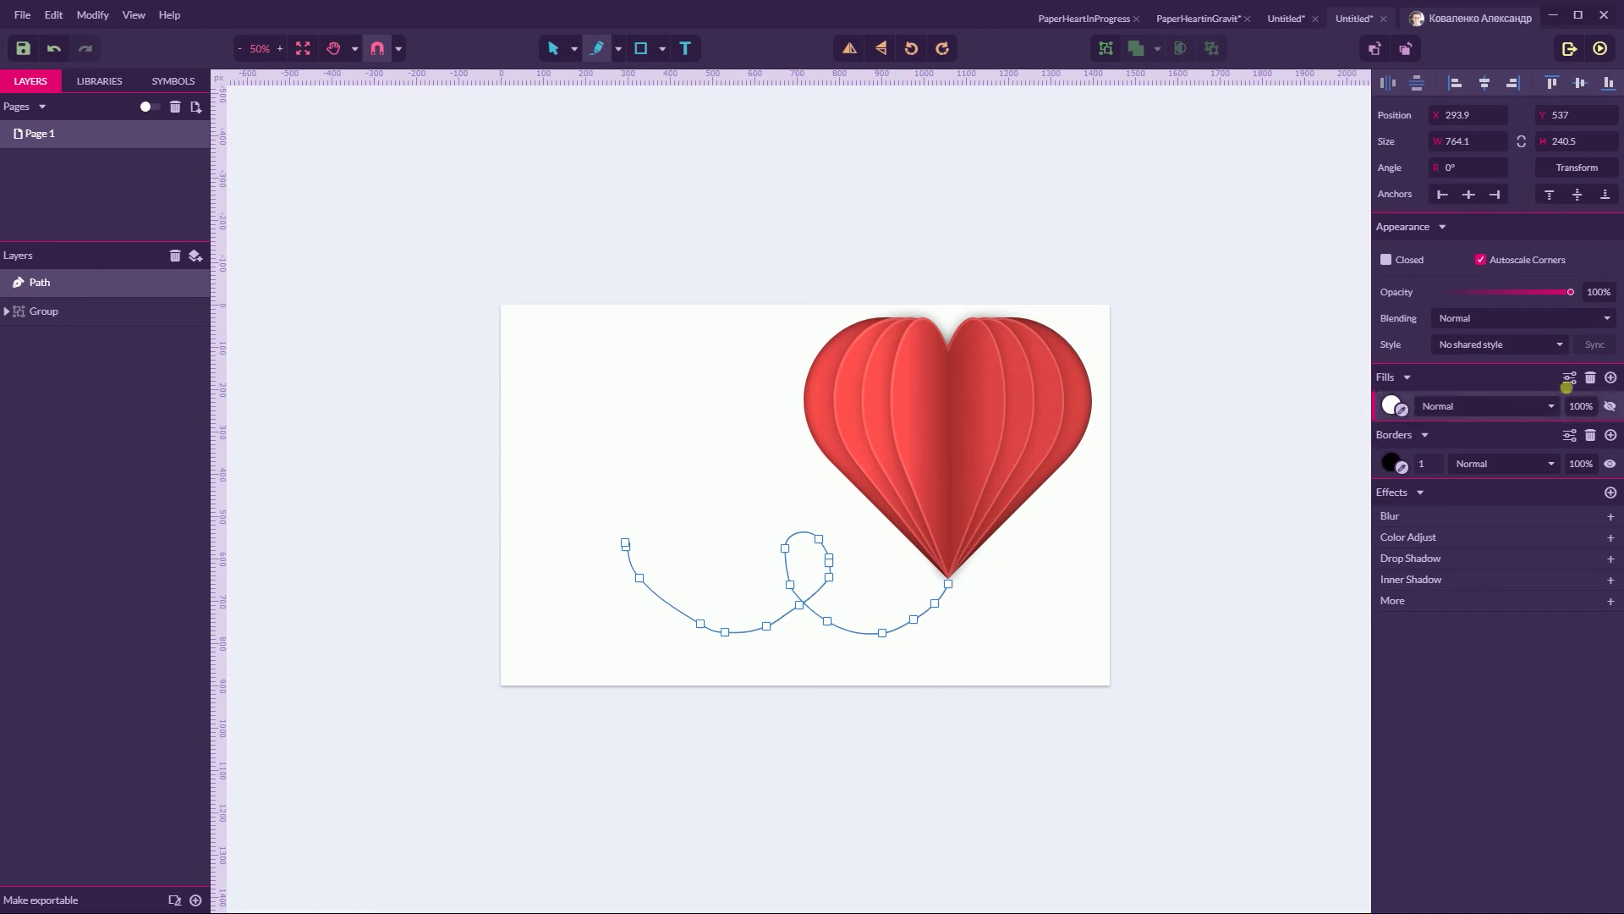
click(1591, 378)
click(1437, 438)
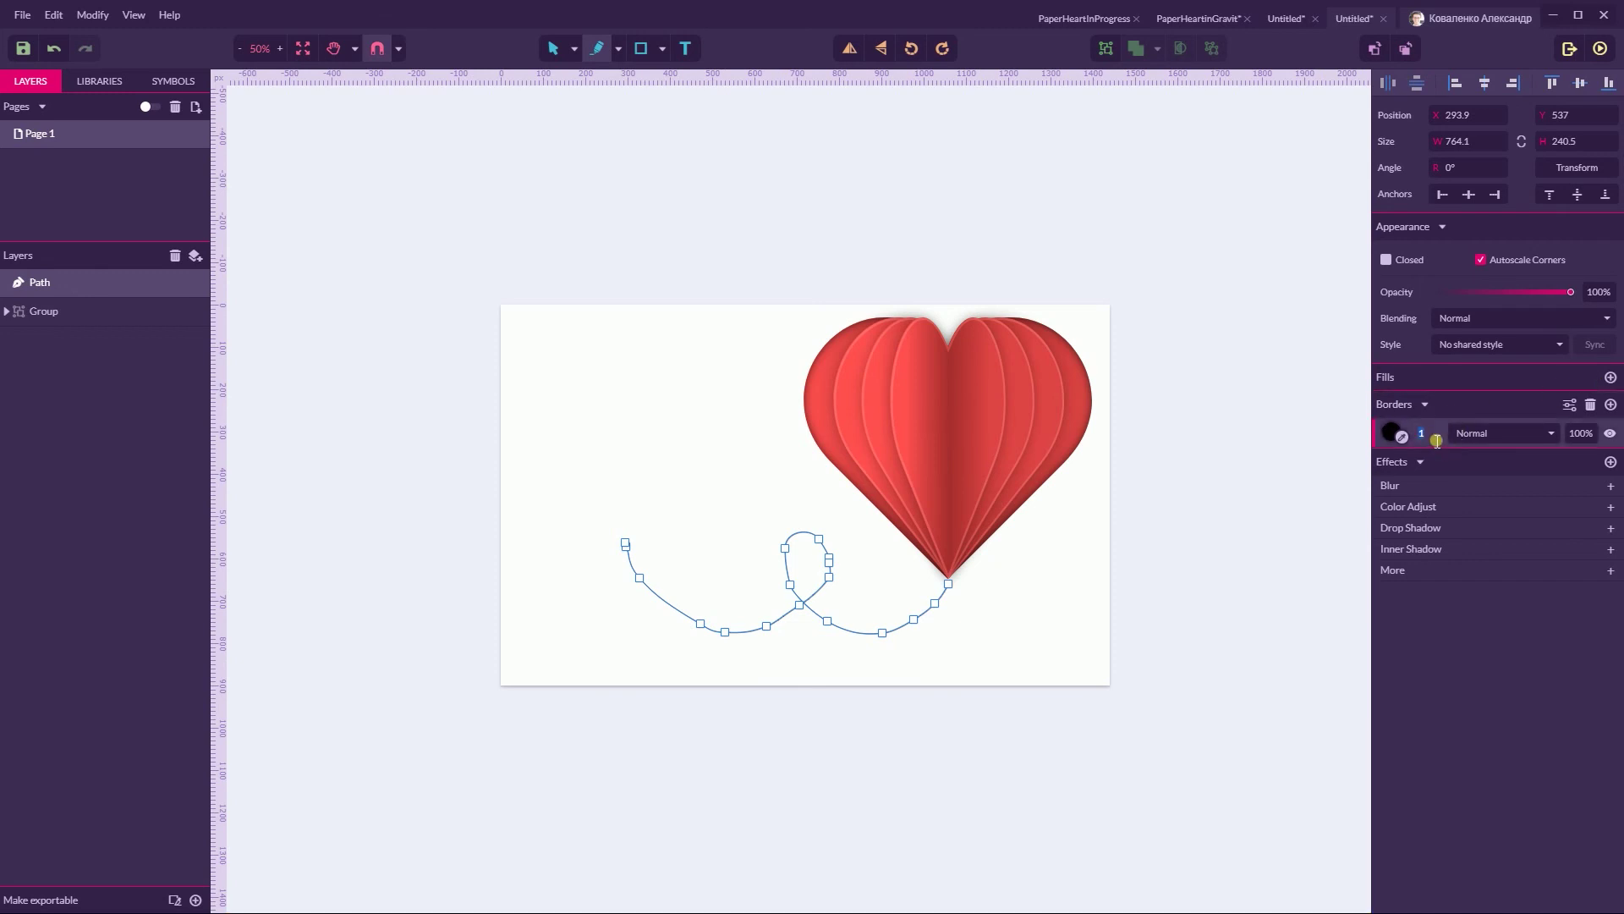
text(4)
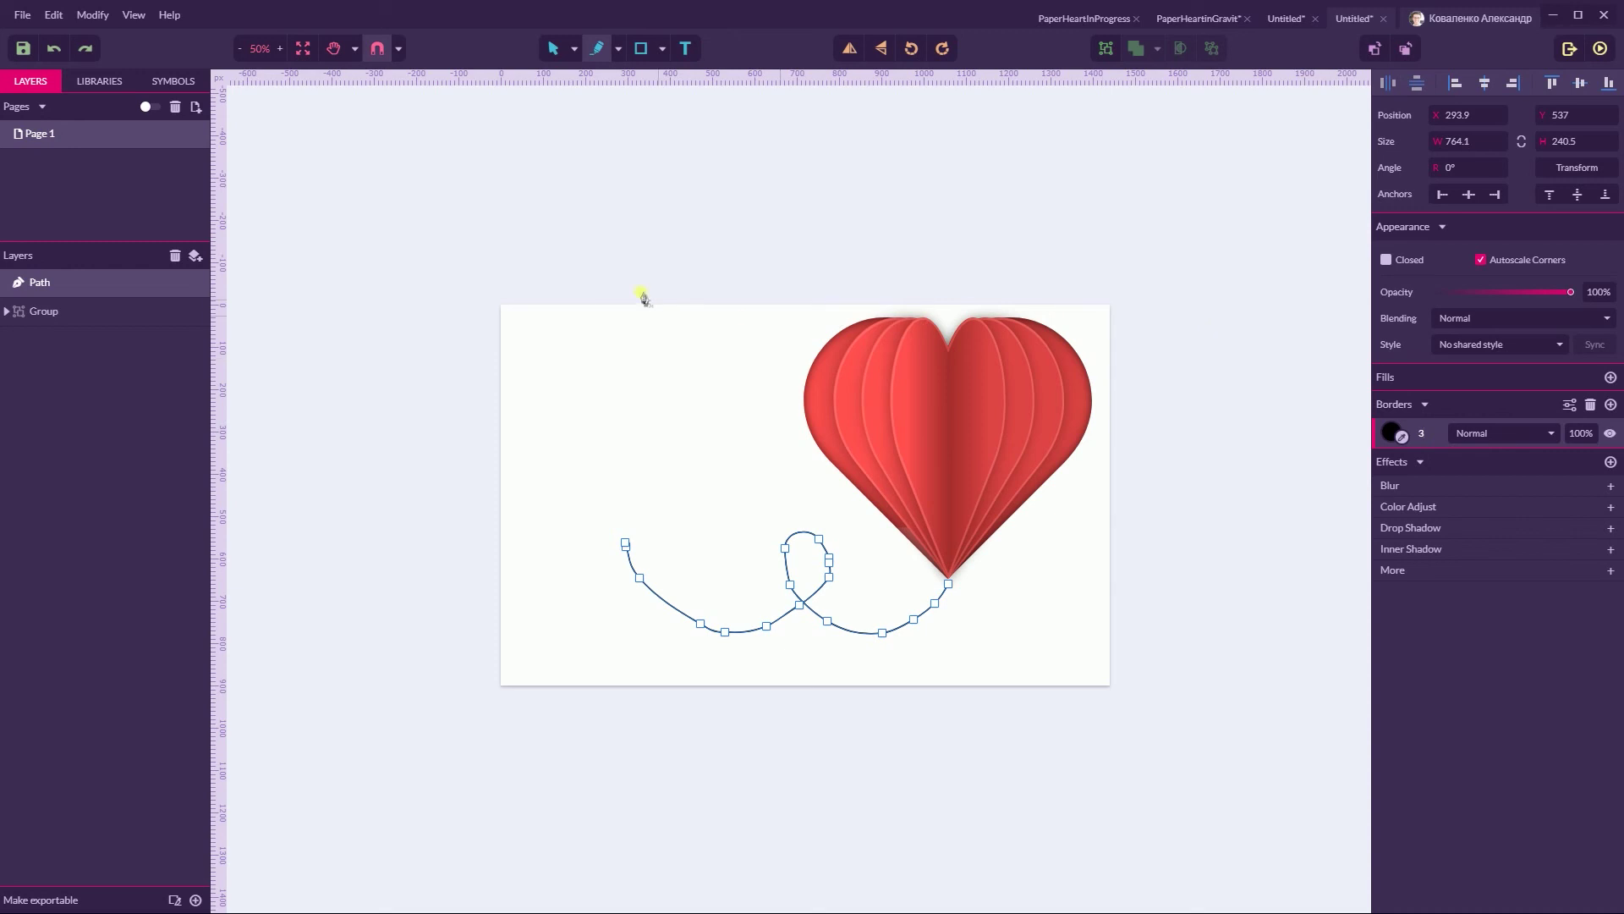
Place a new text box to the left of the string
click(578, 49)
click(604, 76)
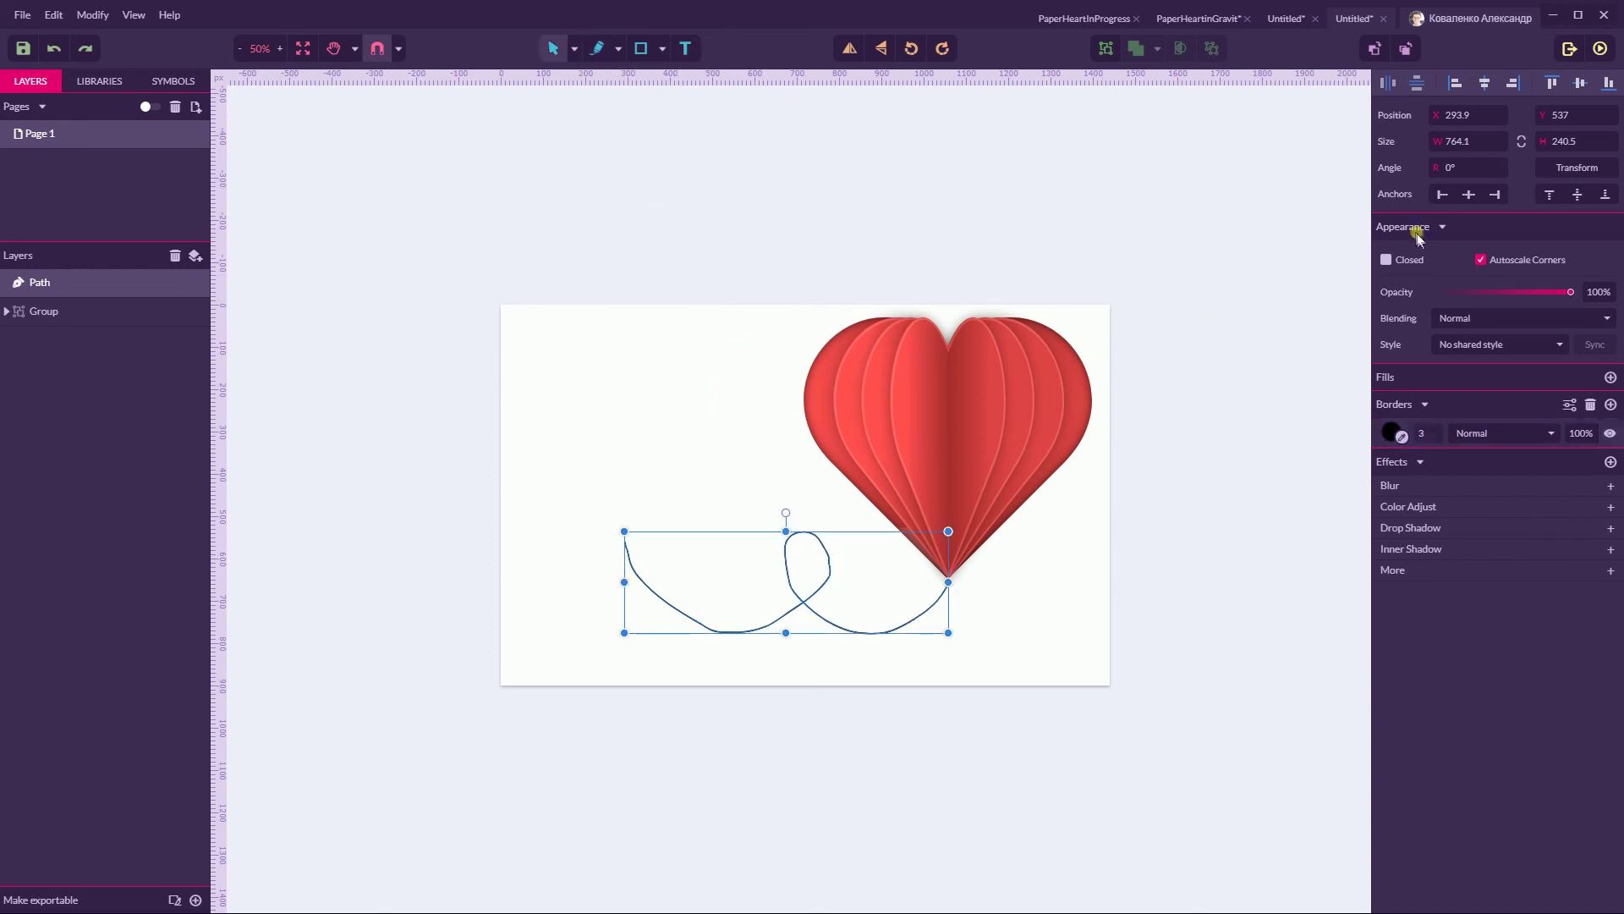
click(657, 384)
click(684, 48)
click(604, 506)
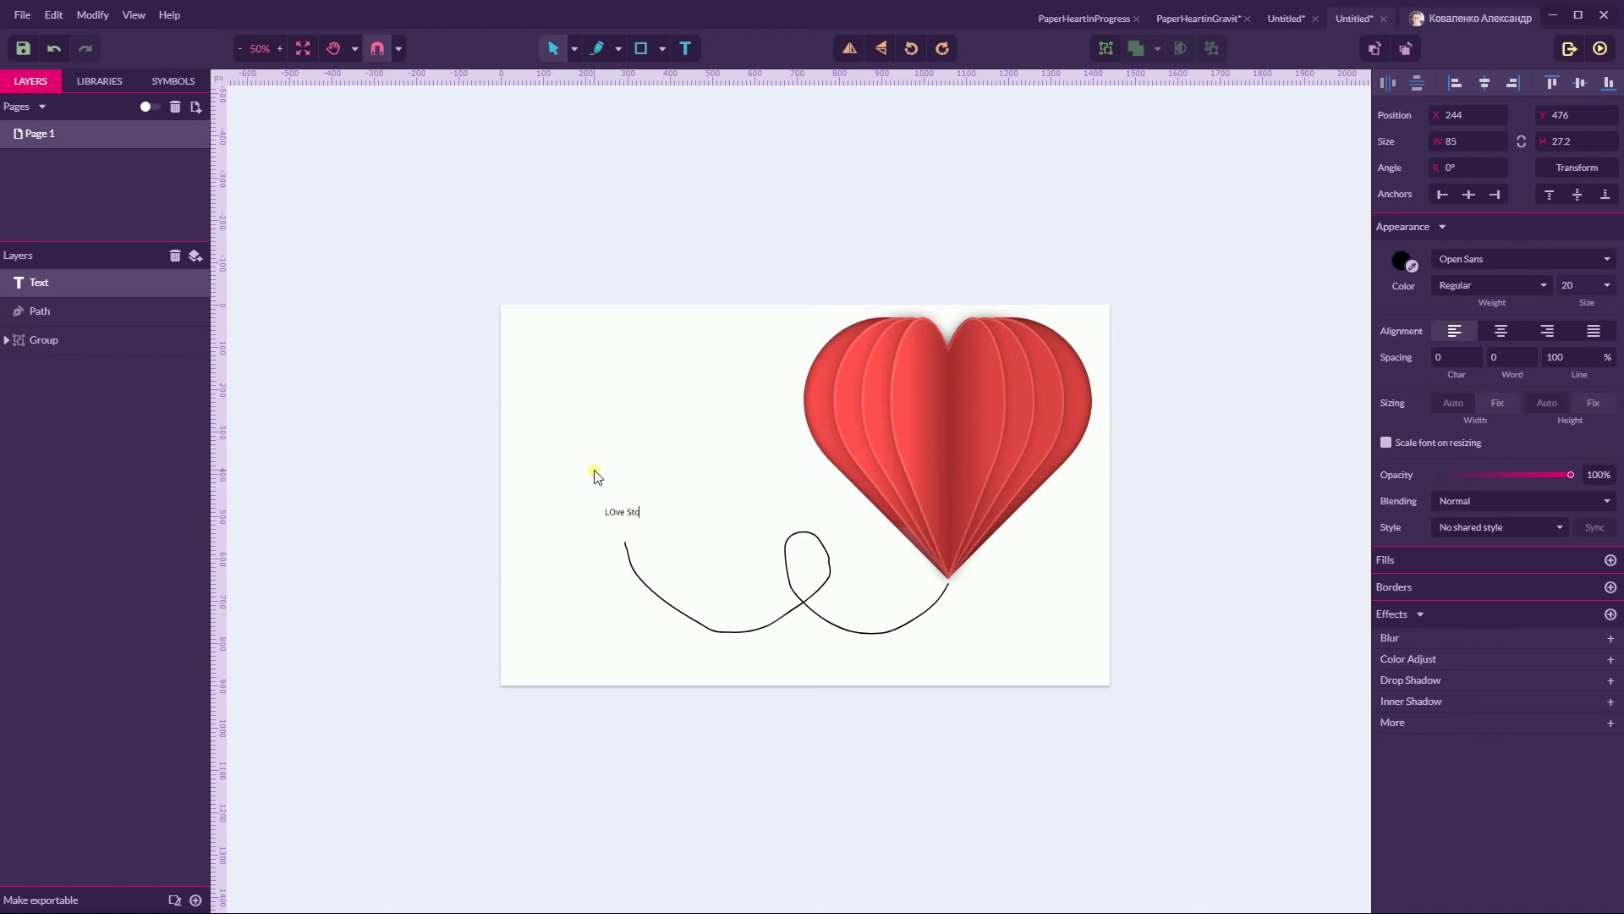
Enable Scale font on resizing and enlarge the text to about 381 wide
key(Escape)
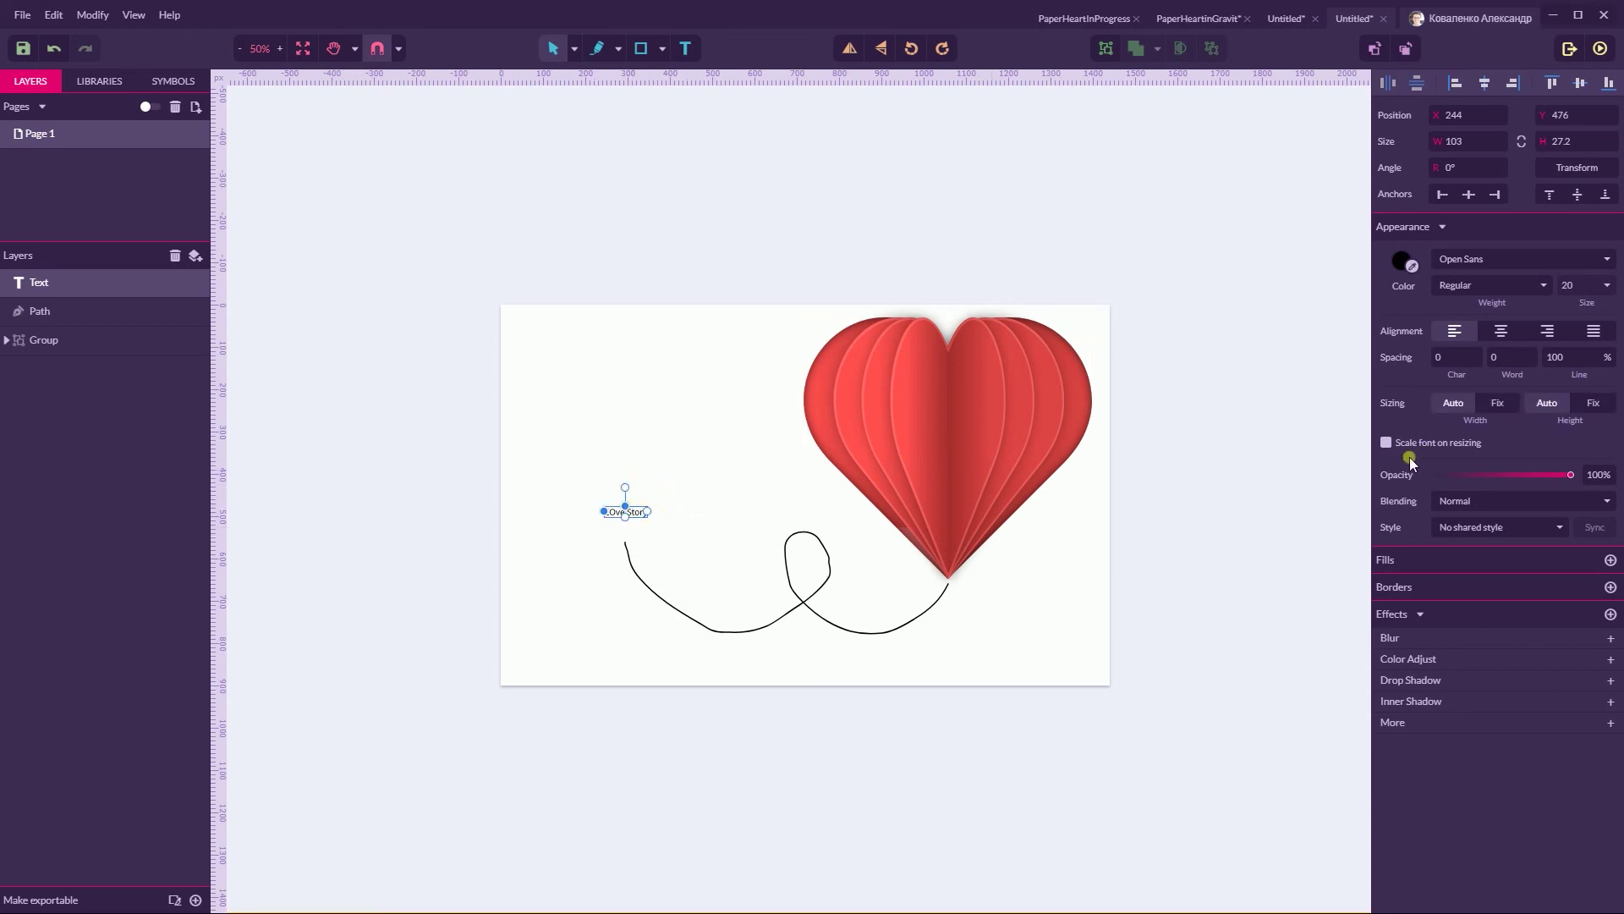
click(1386, 443)
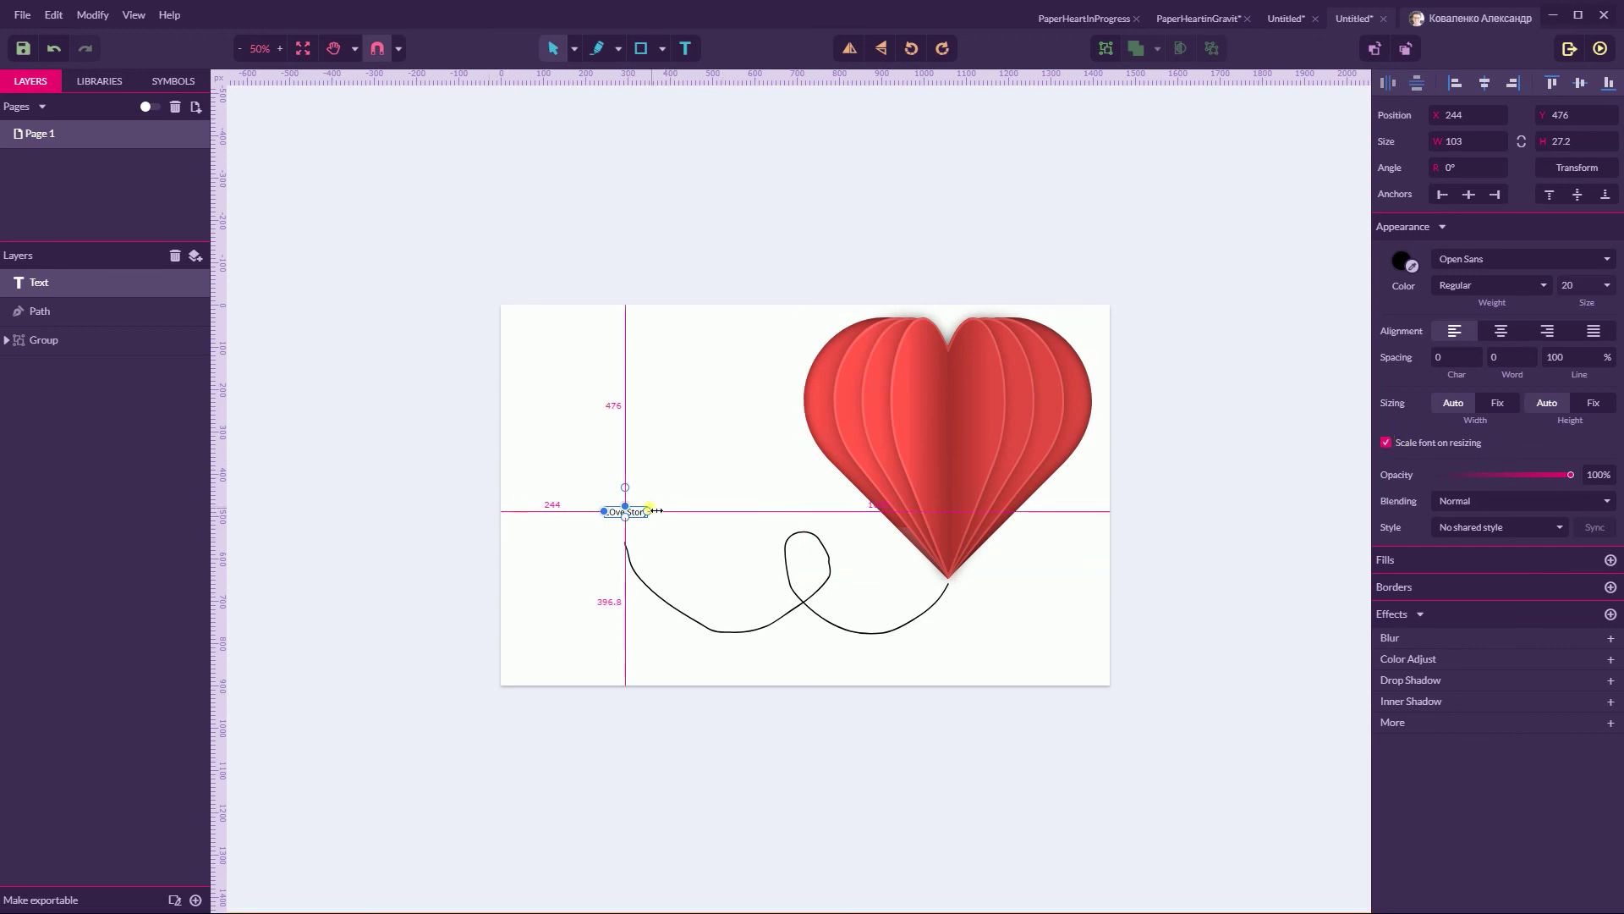
mouse_move(648, 507)
mouse_down()
mouse_move(700, 471)
mouse_move(714, 485)
mouse_move(679, 518)
mouse_up()
Set the 'LOve Story' text font to Amatic SC and enlarge it slightly
click(1494, 263)
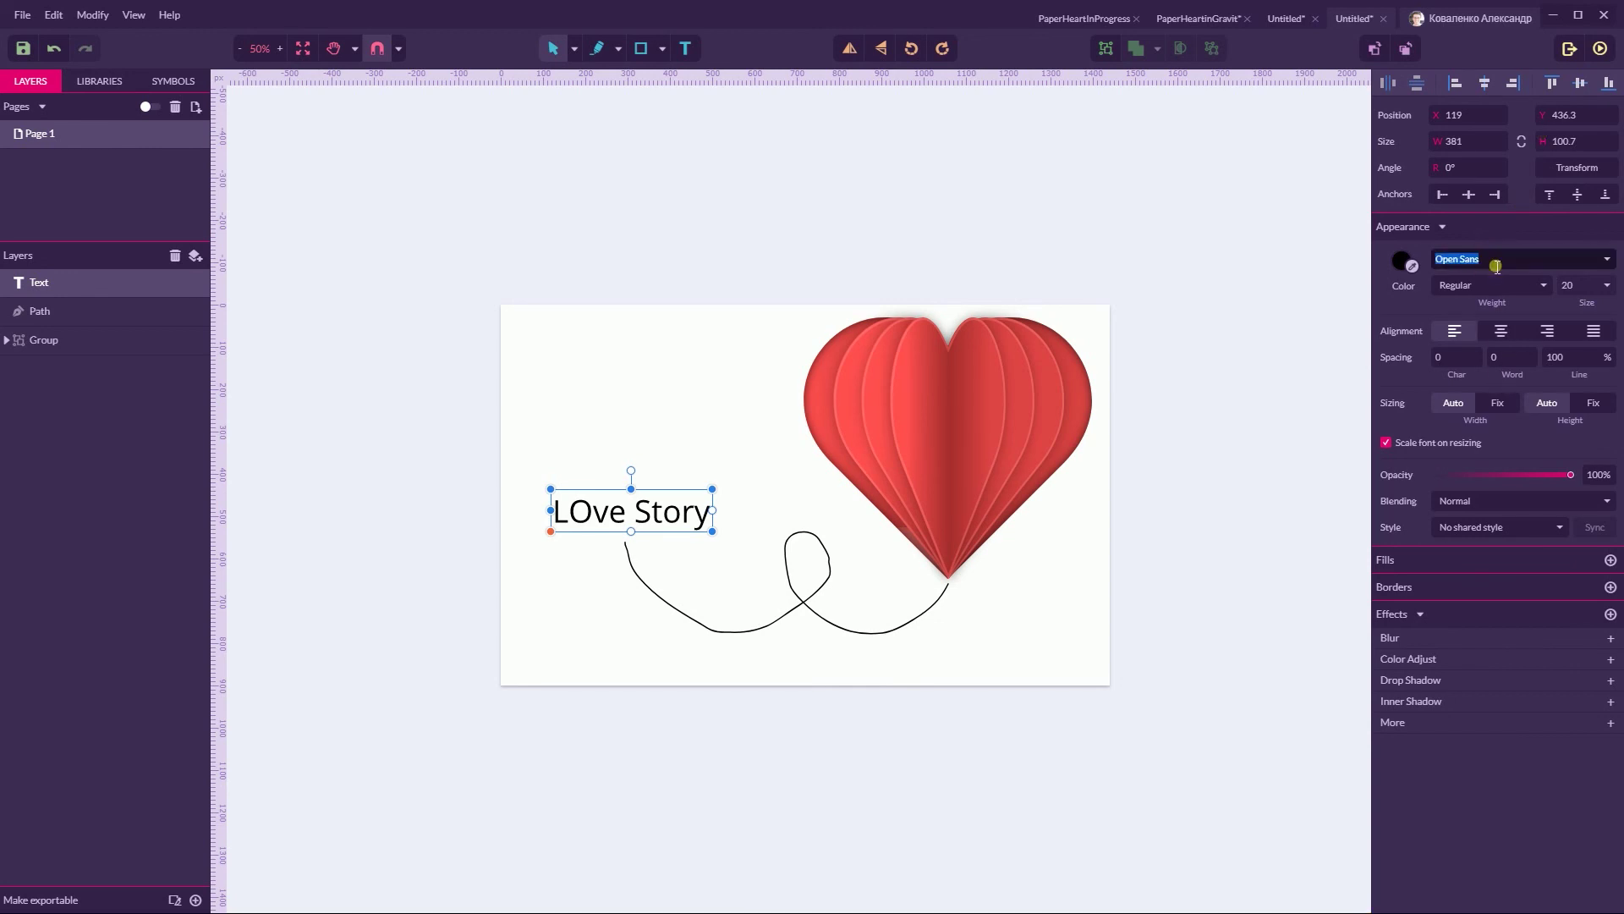
key(BackSpace)
text(a)
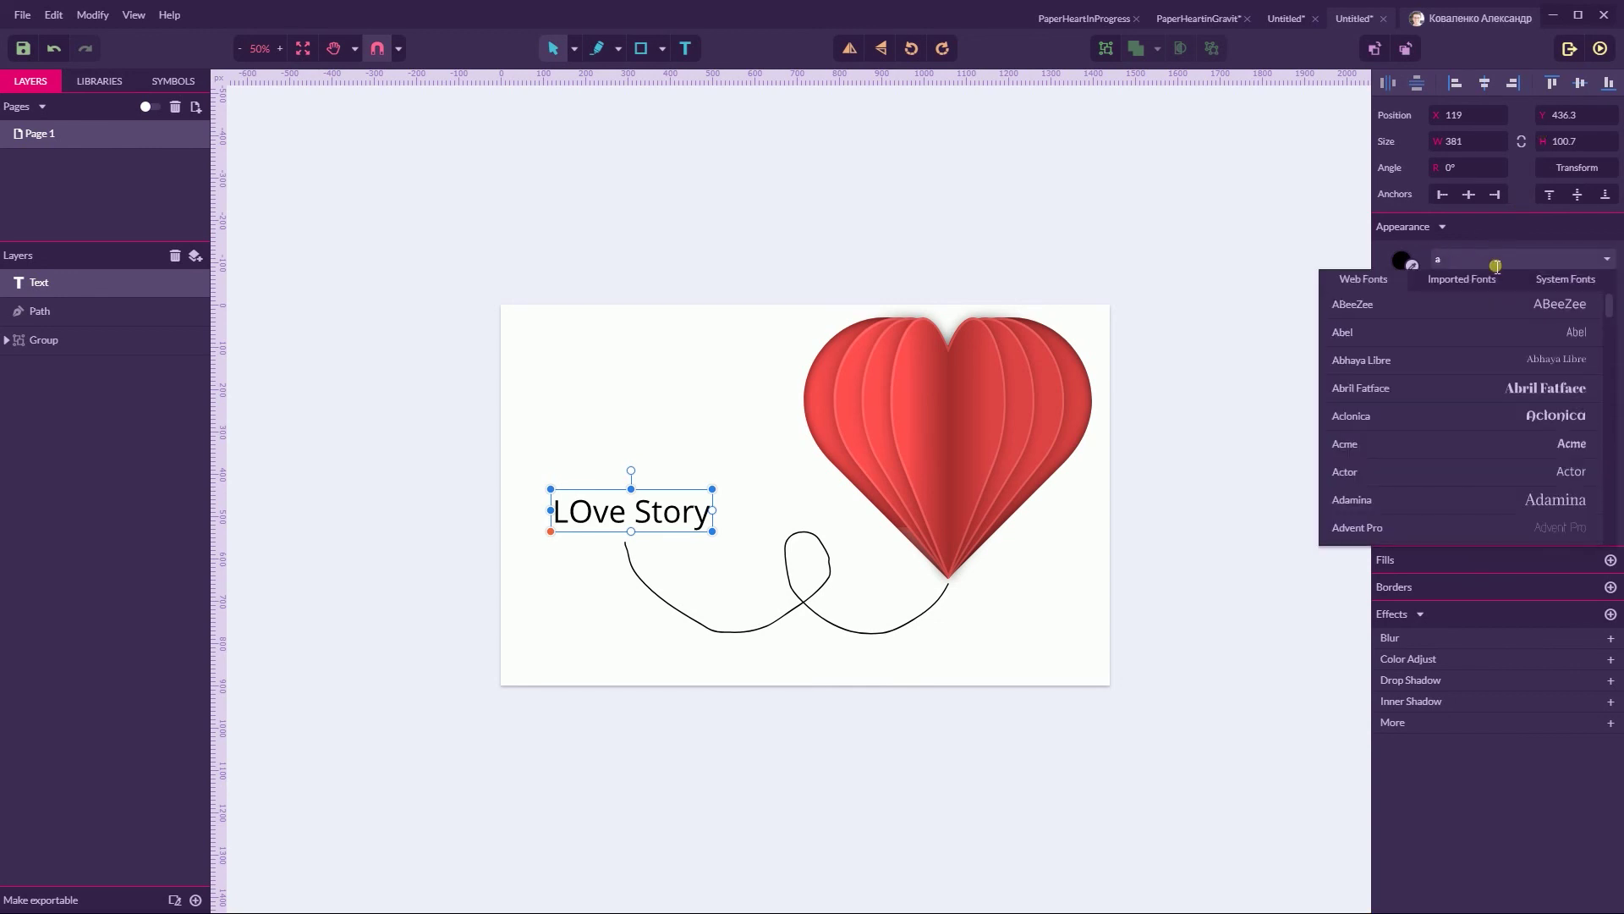
text(ma)
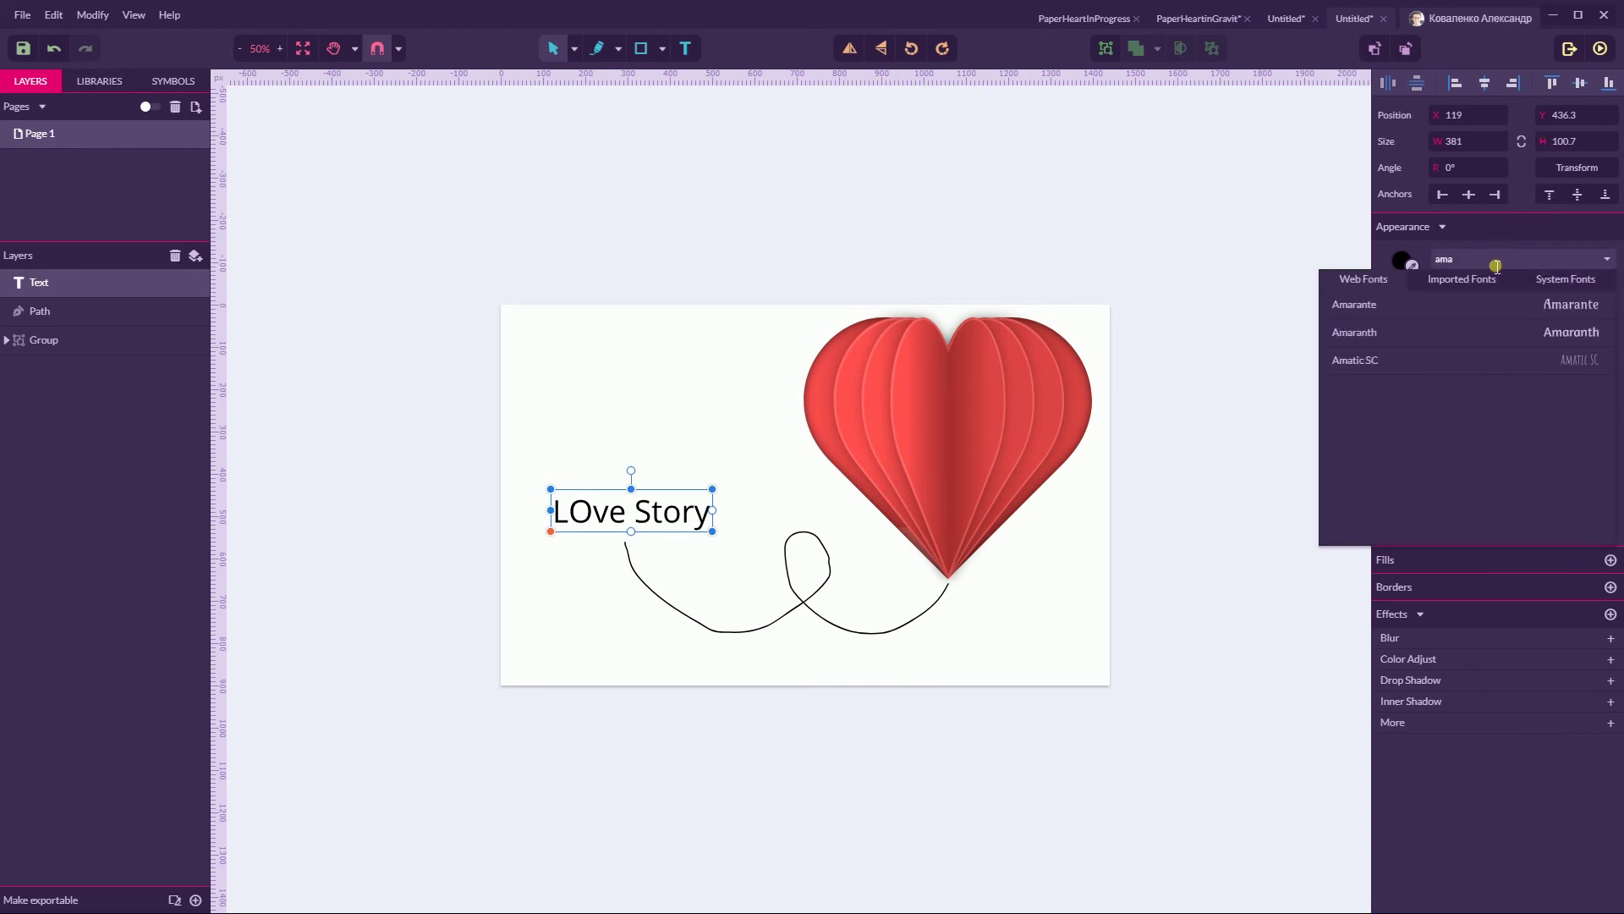
click(1355, 362)
drag(551, 528, 622, 512)
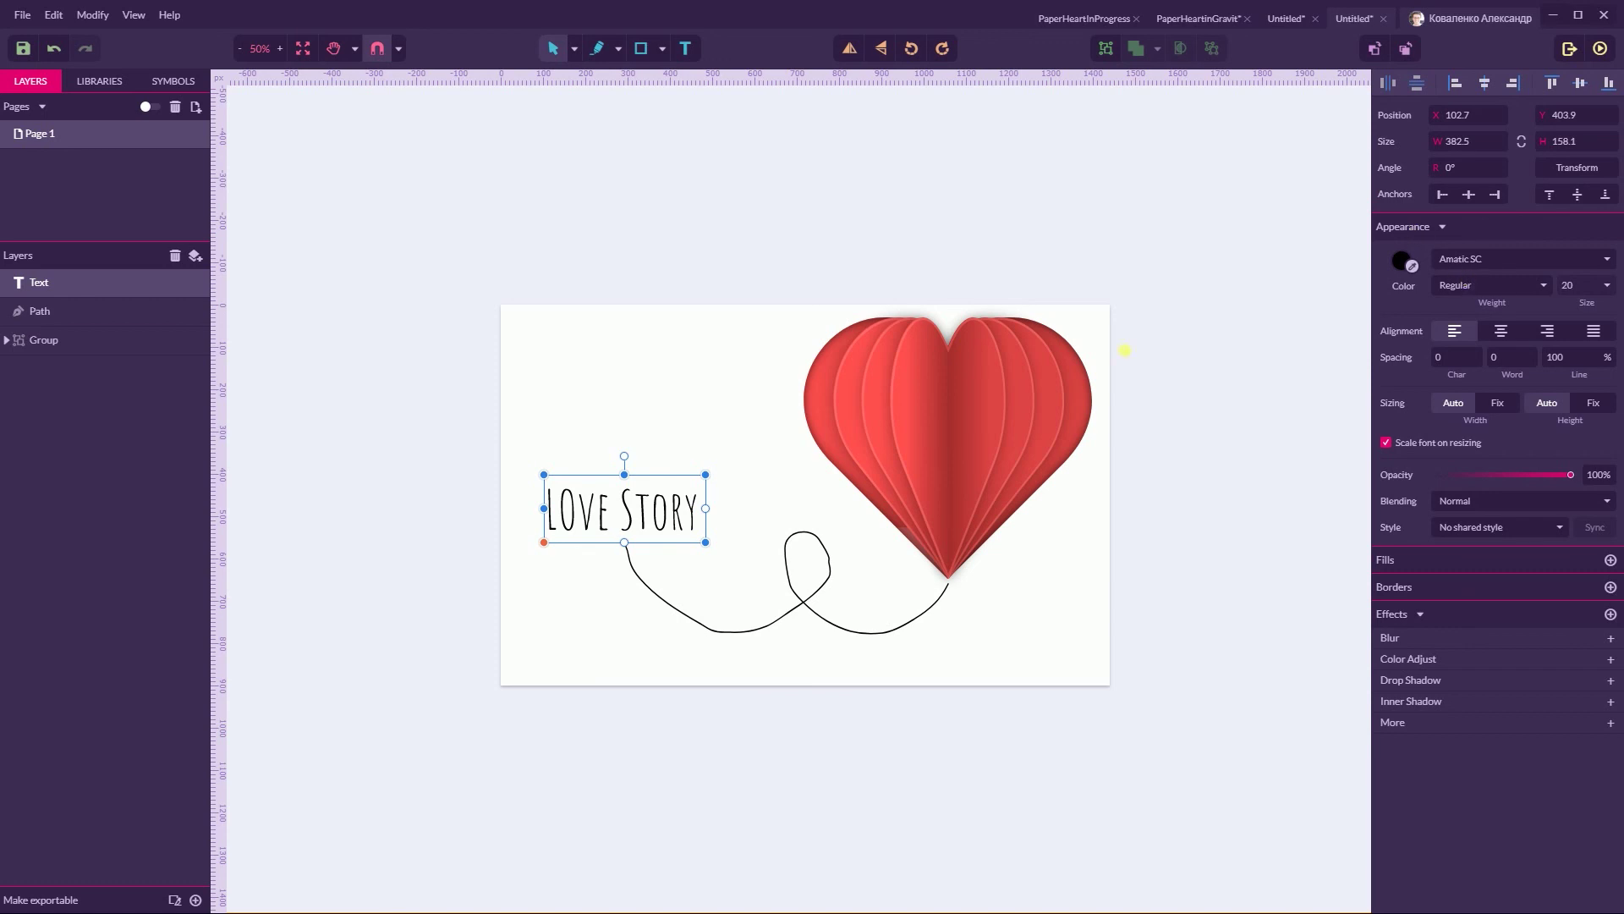
click(585, 425)
Nudge the 'LOve Story' text slightly right to X 116.5, Y 405.9
click(622, 508)
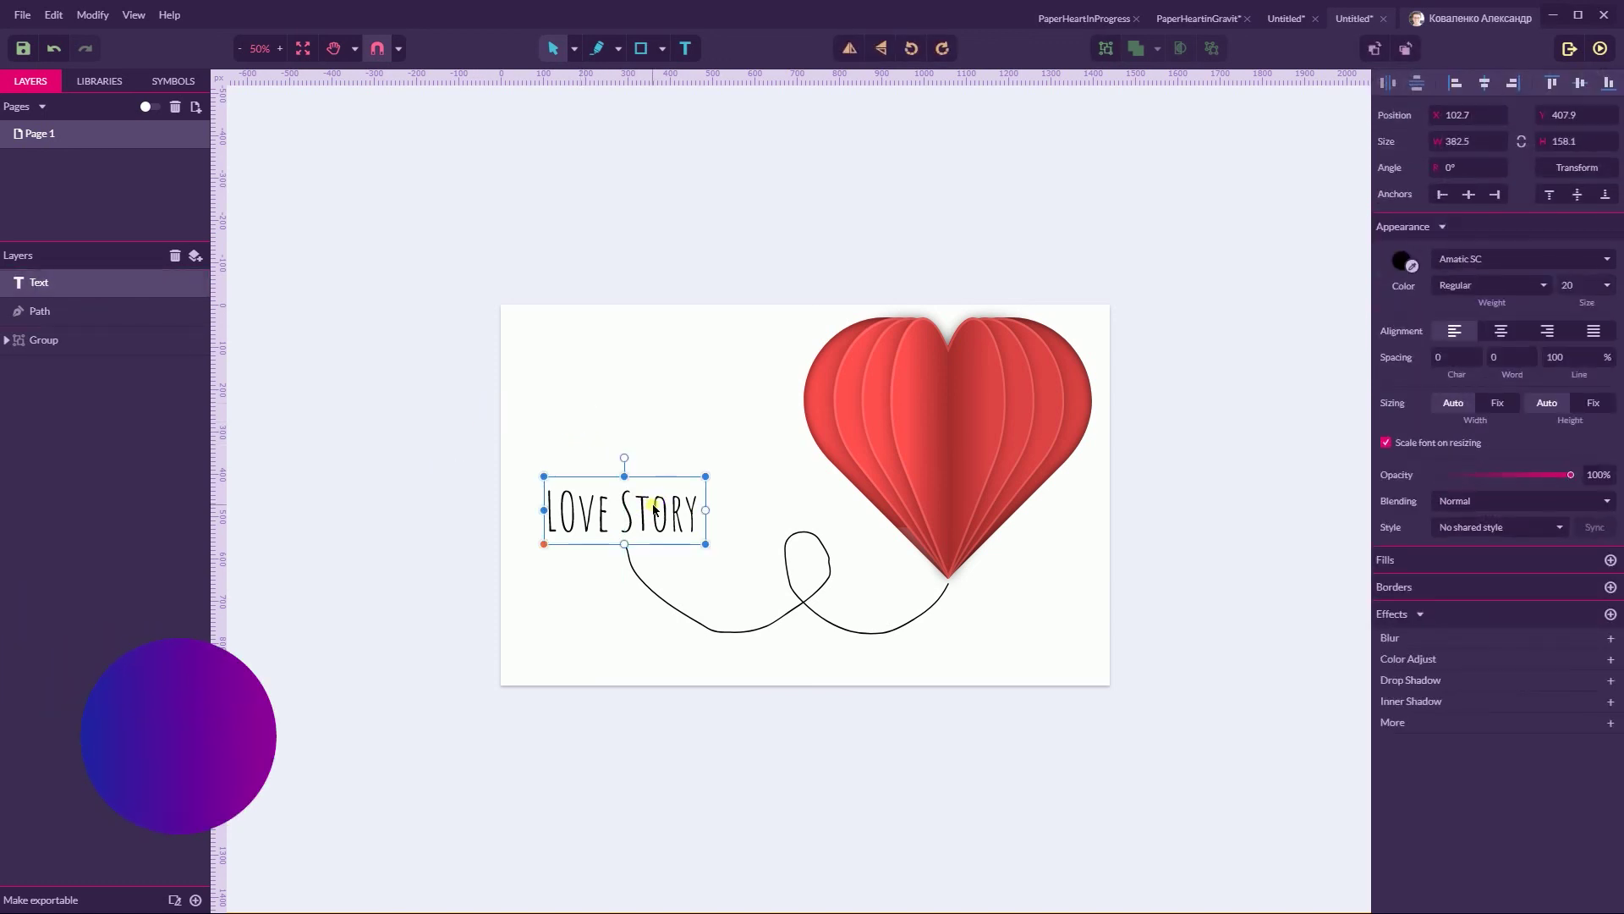
drag(622, 508, 628, 508)
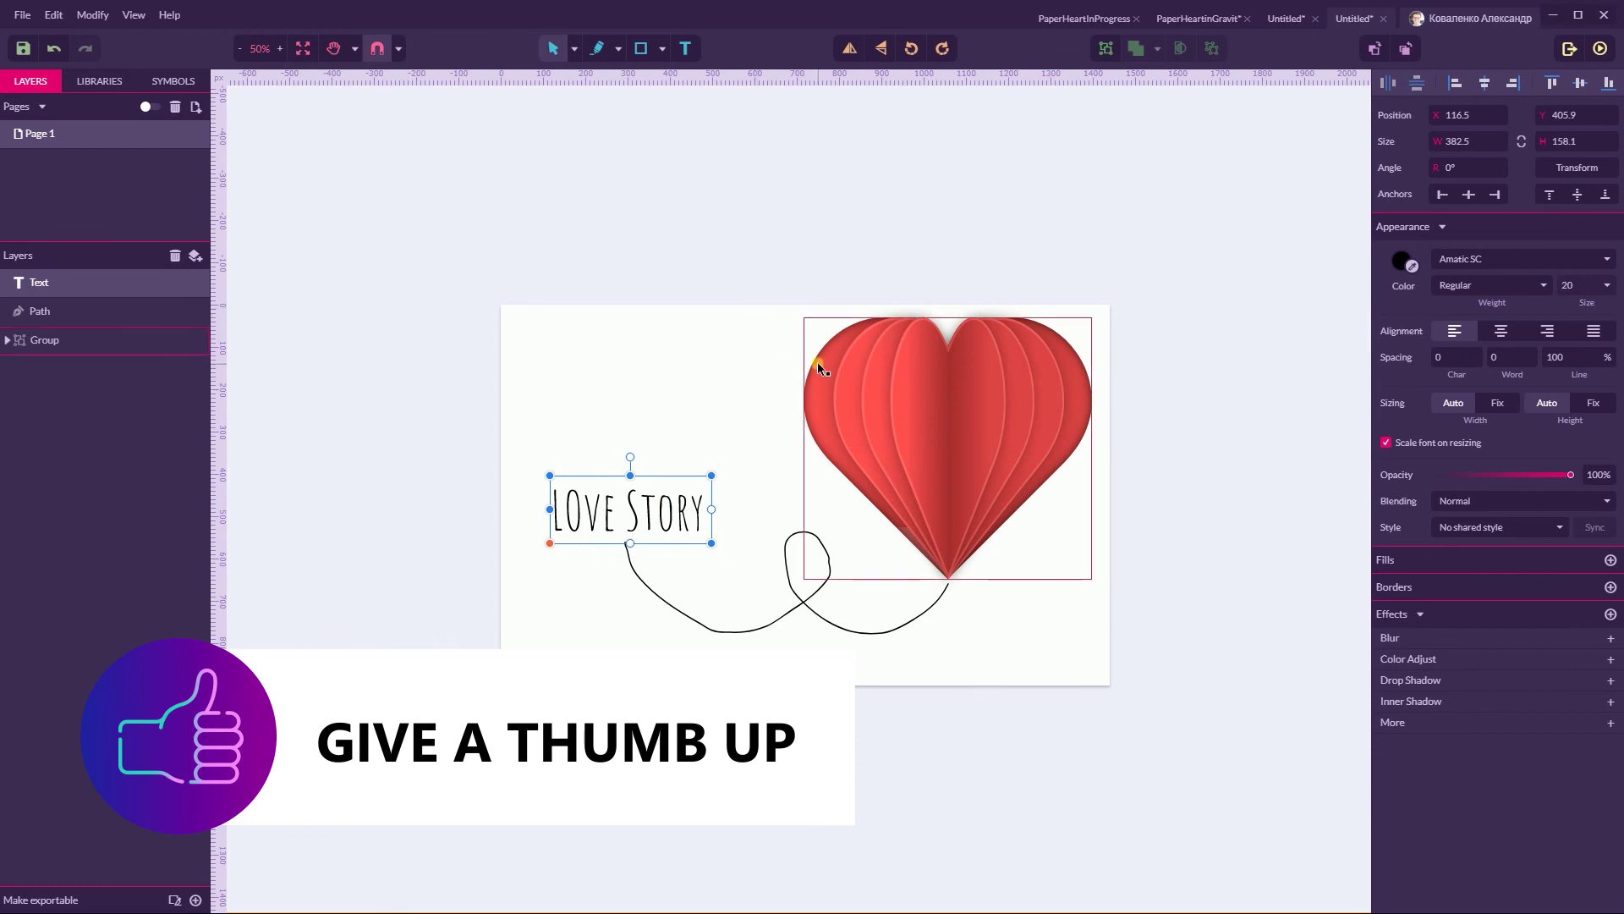